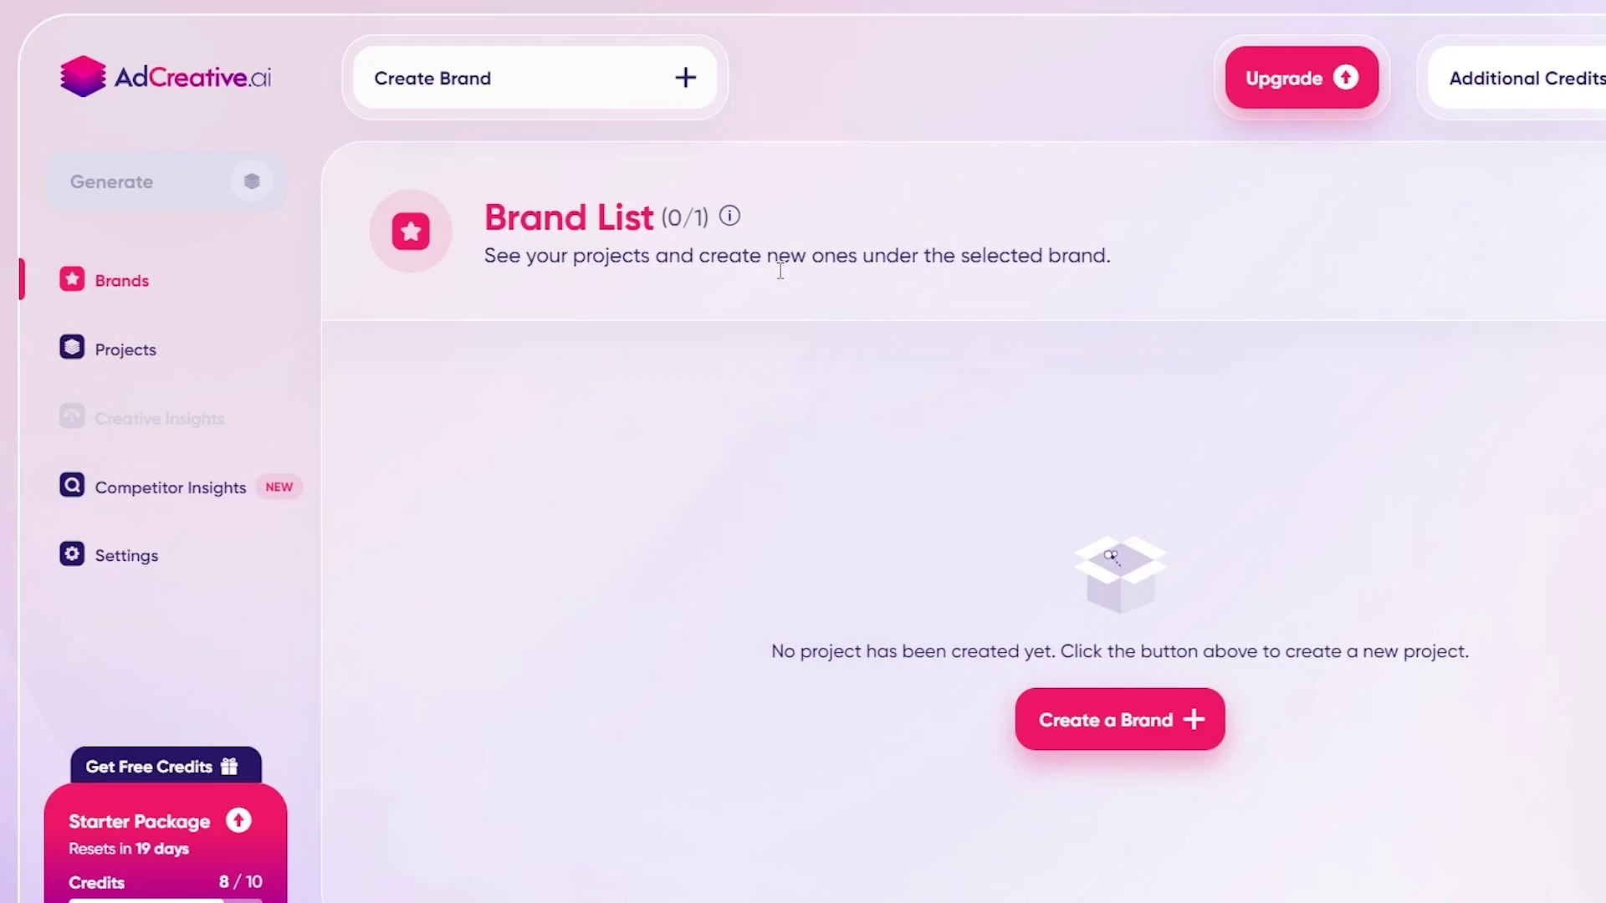
# Clear the stray text selection, start a new brand and review the blank form
pyautogui.moveTo(485, 216); pyautogui.dragTo(1133, 403)
pyautogui.click(484, 274)
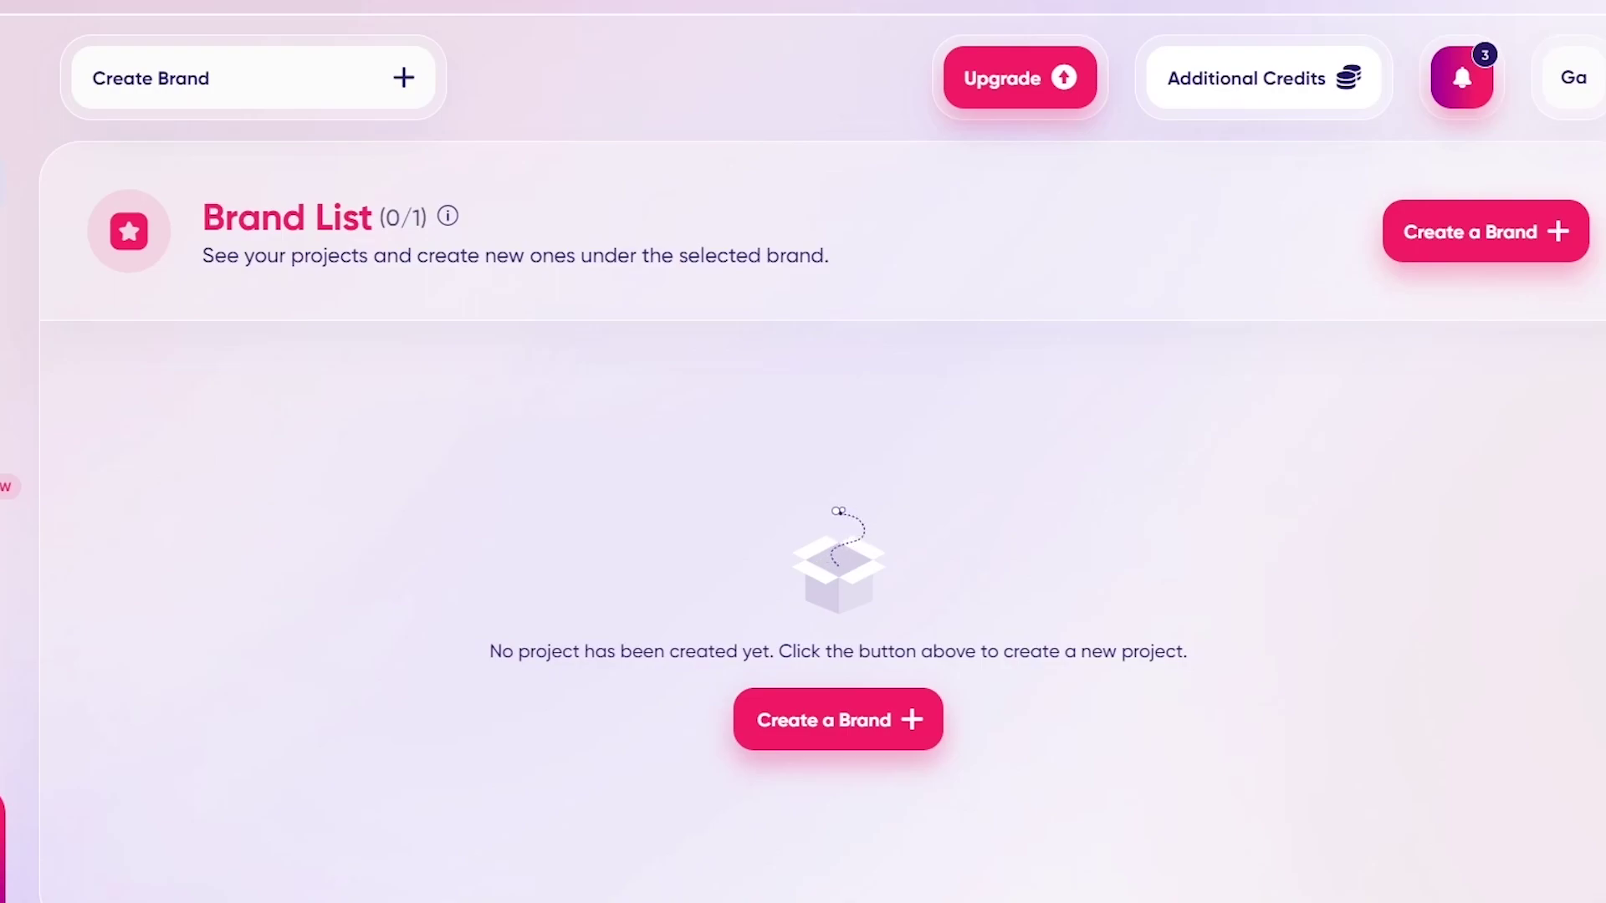
pyautogui.click(893, 731)
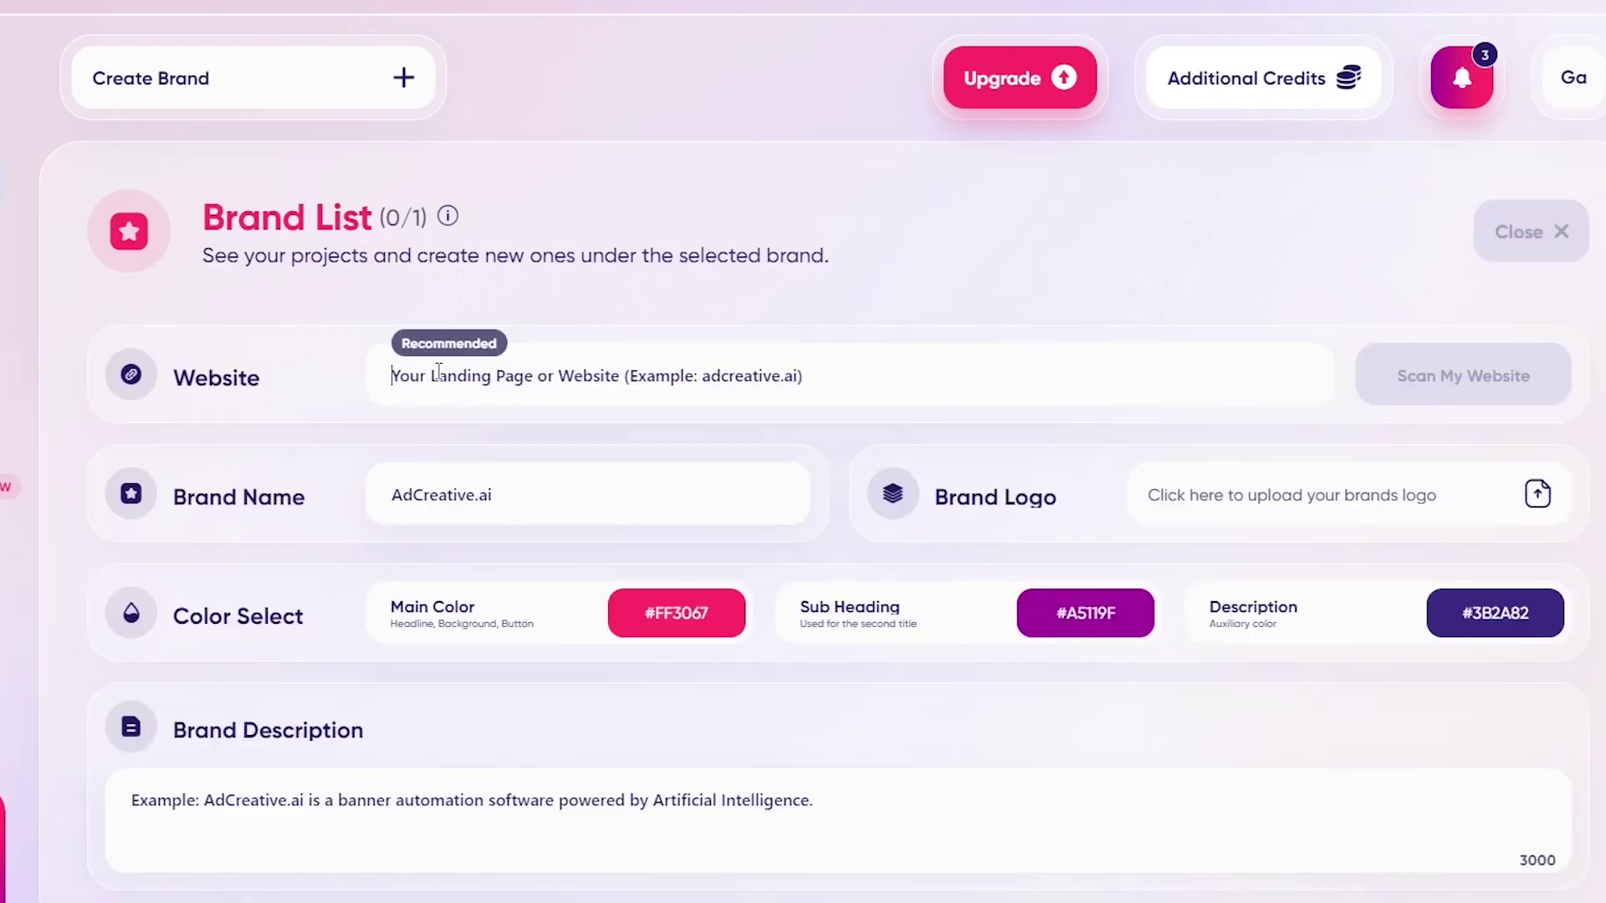
pyautogui.scroll(-3, 765, 452)
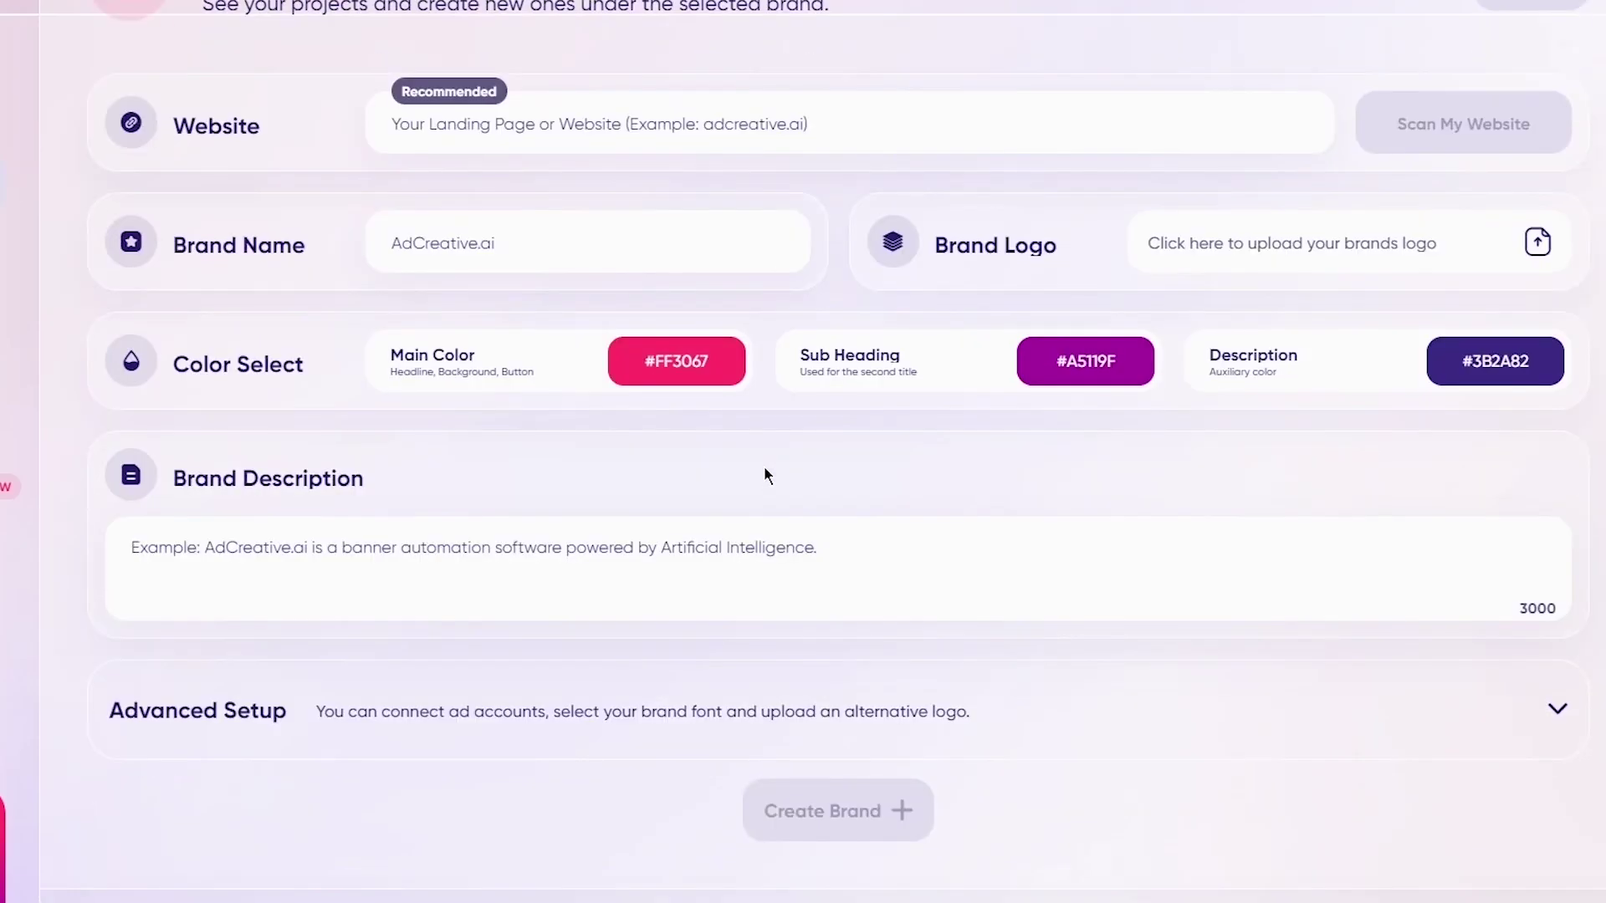
pyautogui.scroll(3, 764, 470)
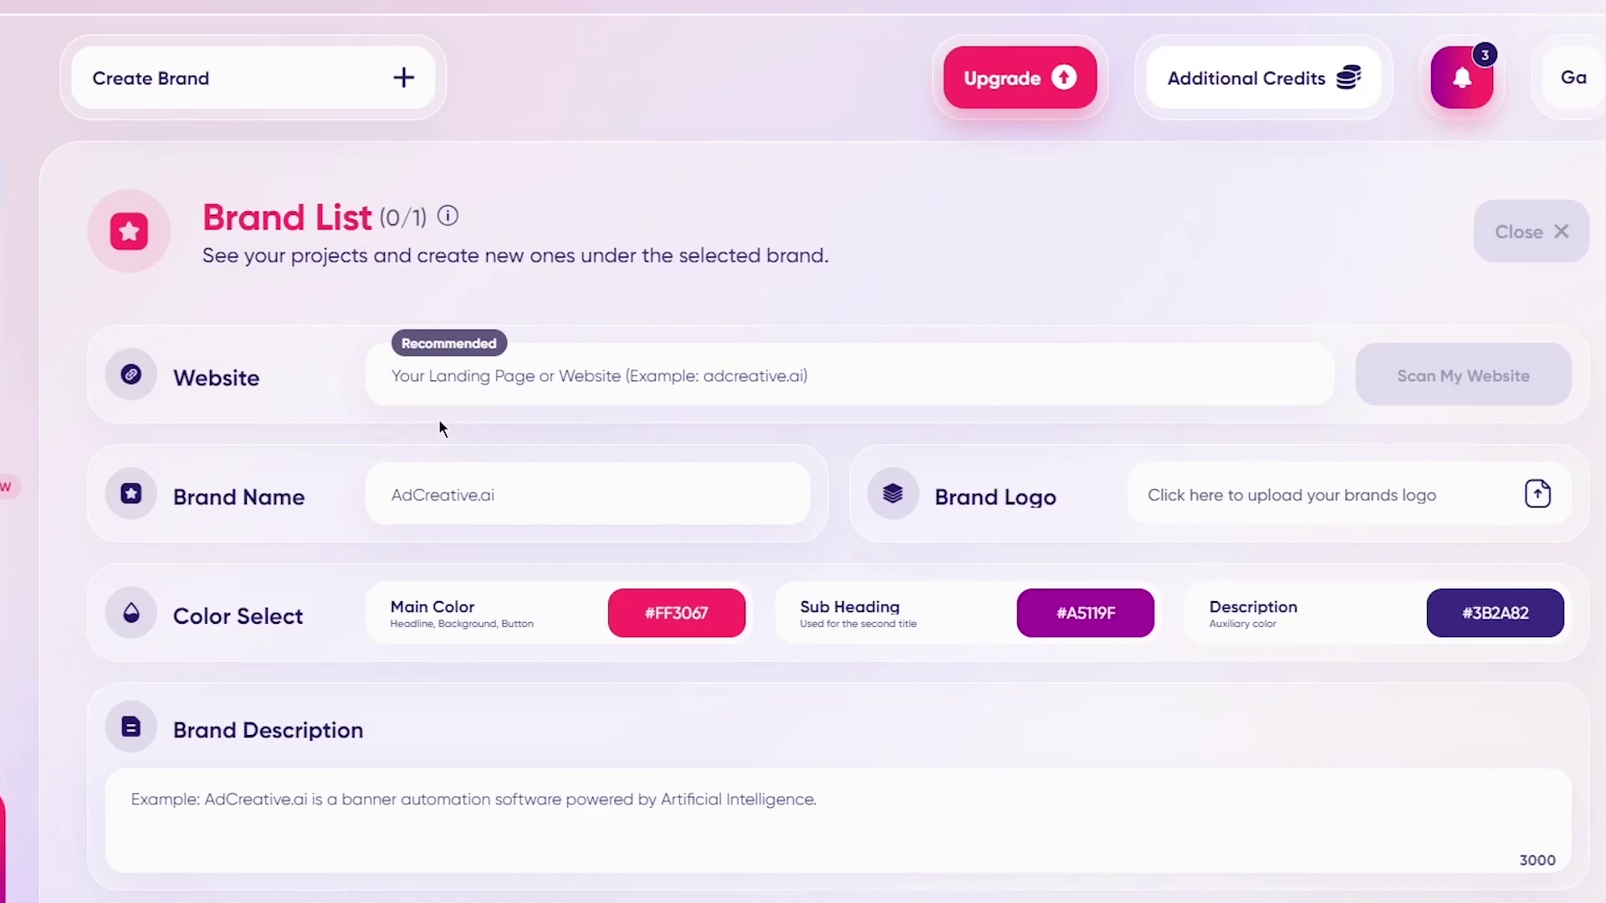
# Check the website, name and logo fields, cancel the logo file picker, then focus Website
pyautogui.click(529, 393)
pyautogui.click(527, 513)
pyautogui.click(1267, 517)
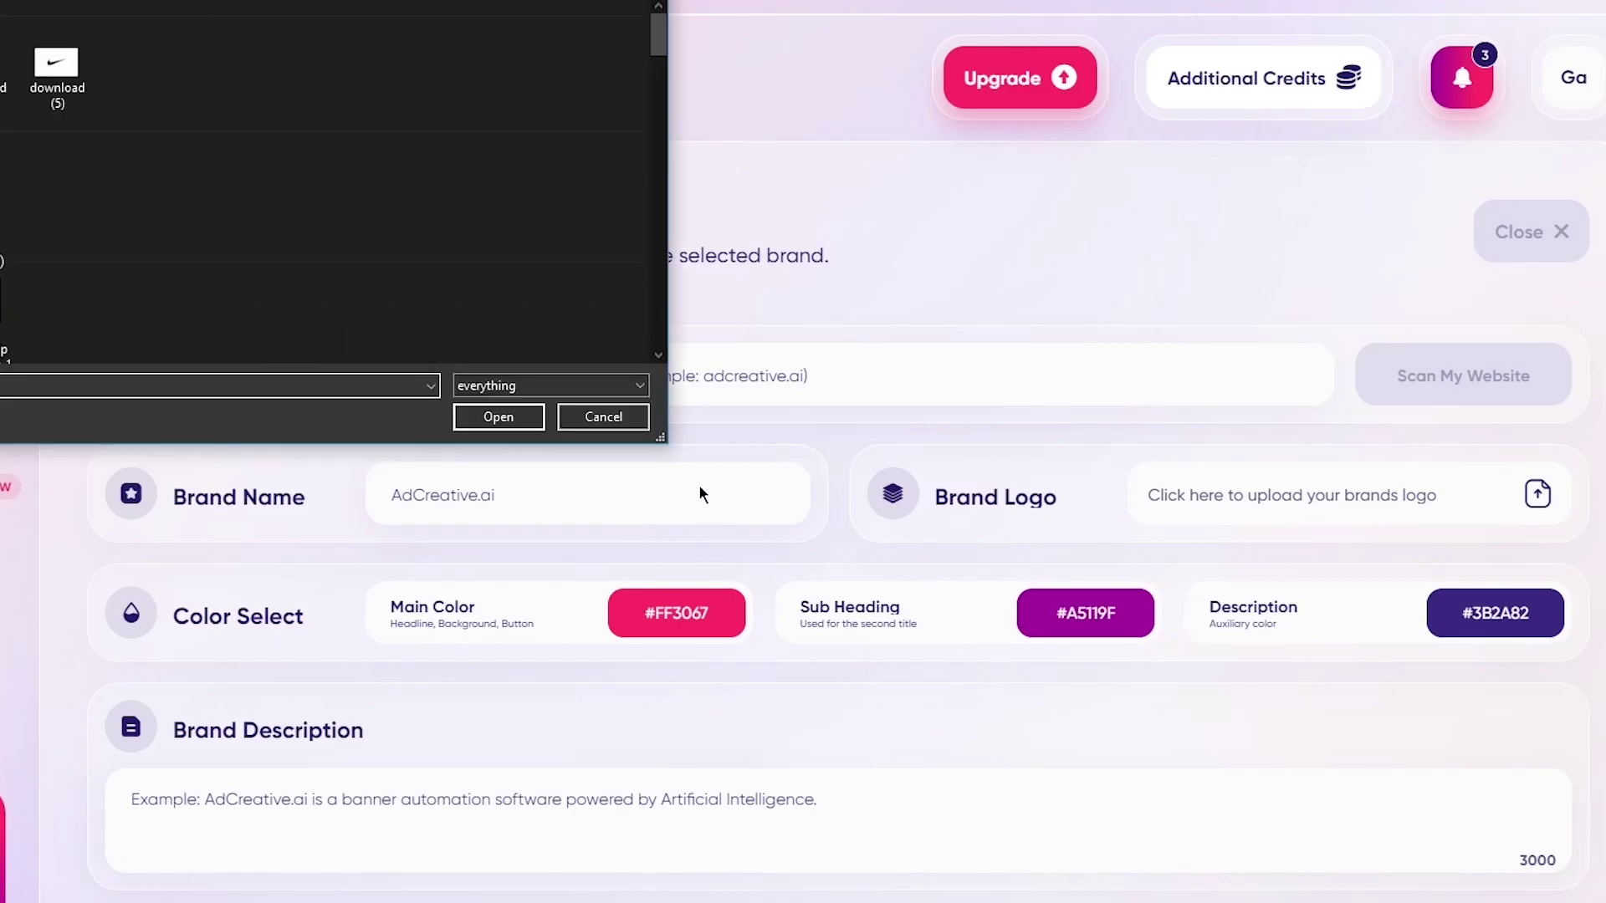
pyautogui.click(595, 419)
pyautogui.scroll(-3, 892, 747)
pyautogui.scroll(3, 906, 694)
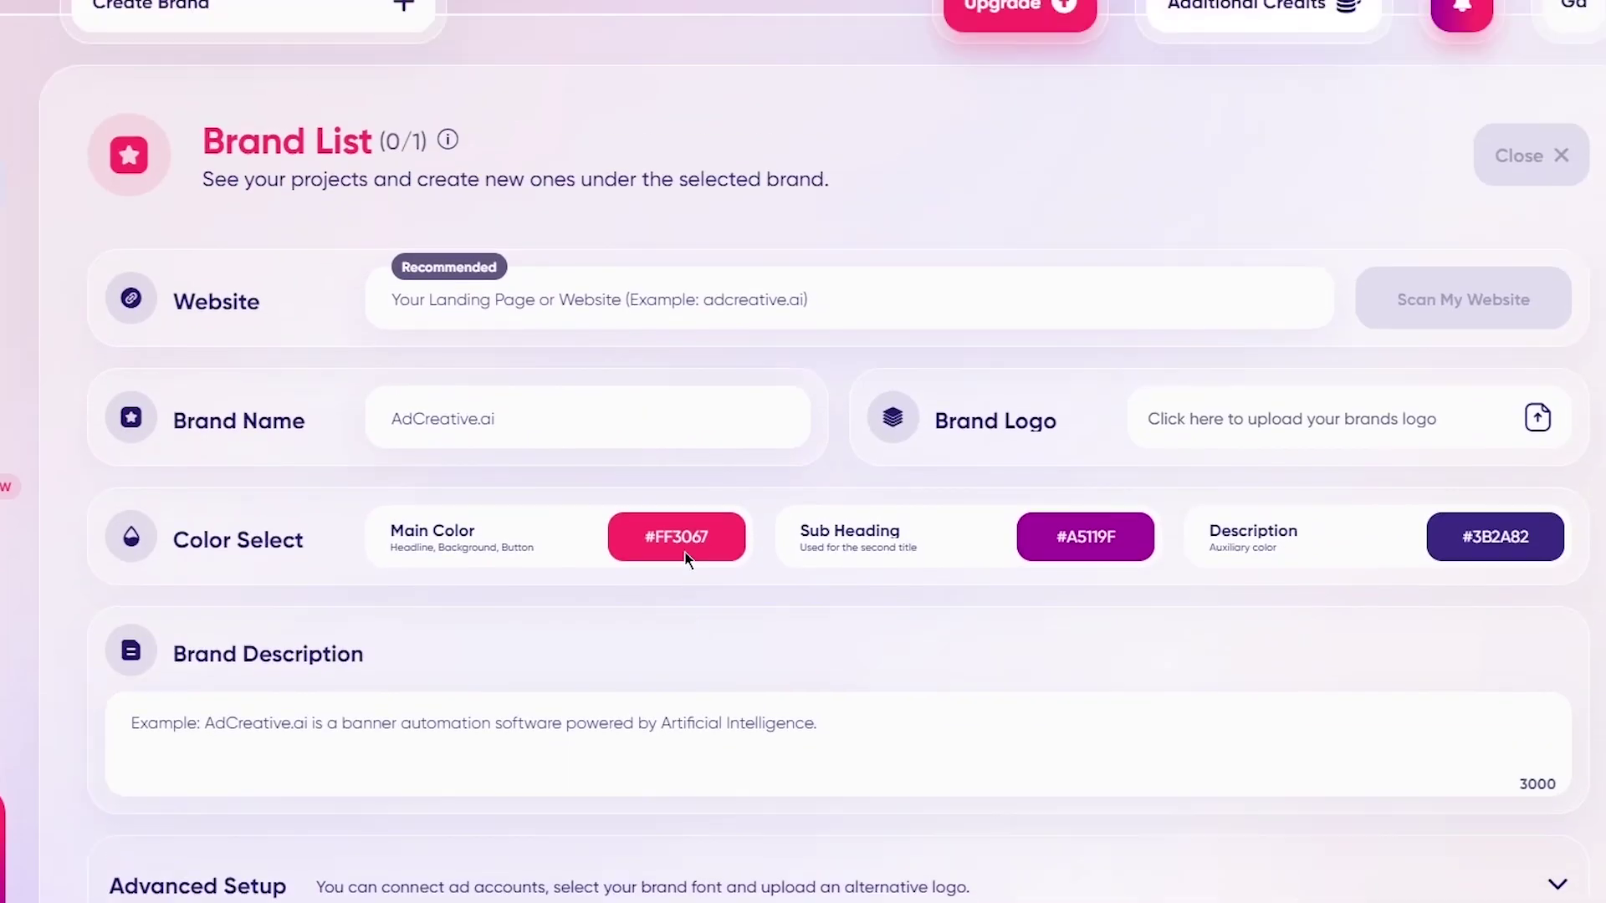
pyautogui.click(552, 356)
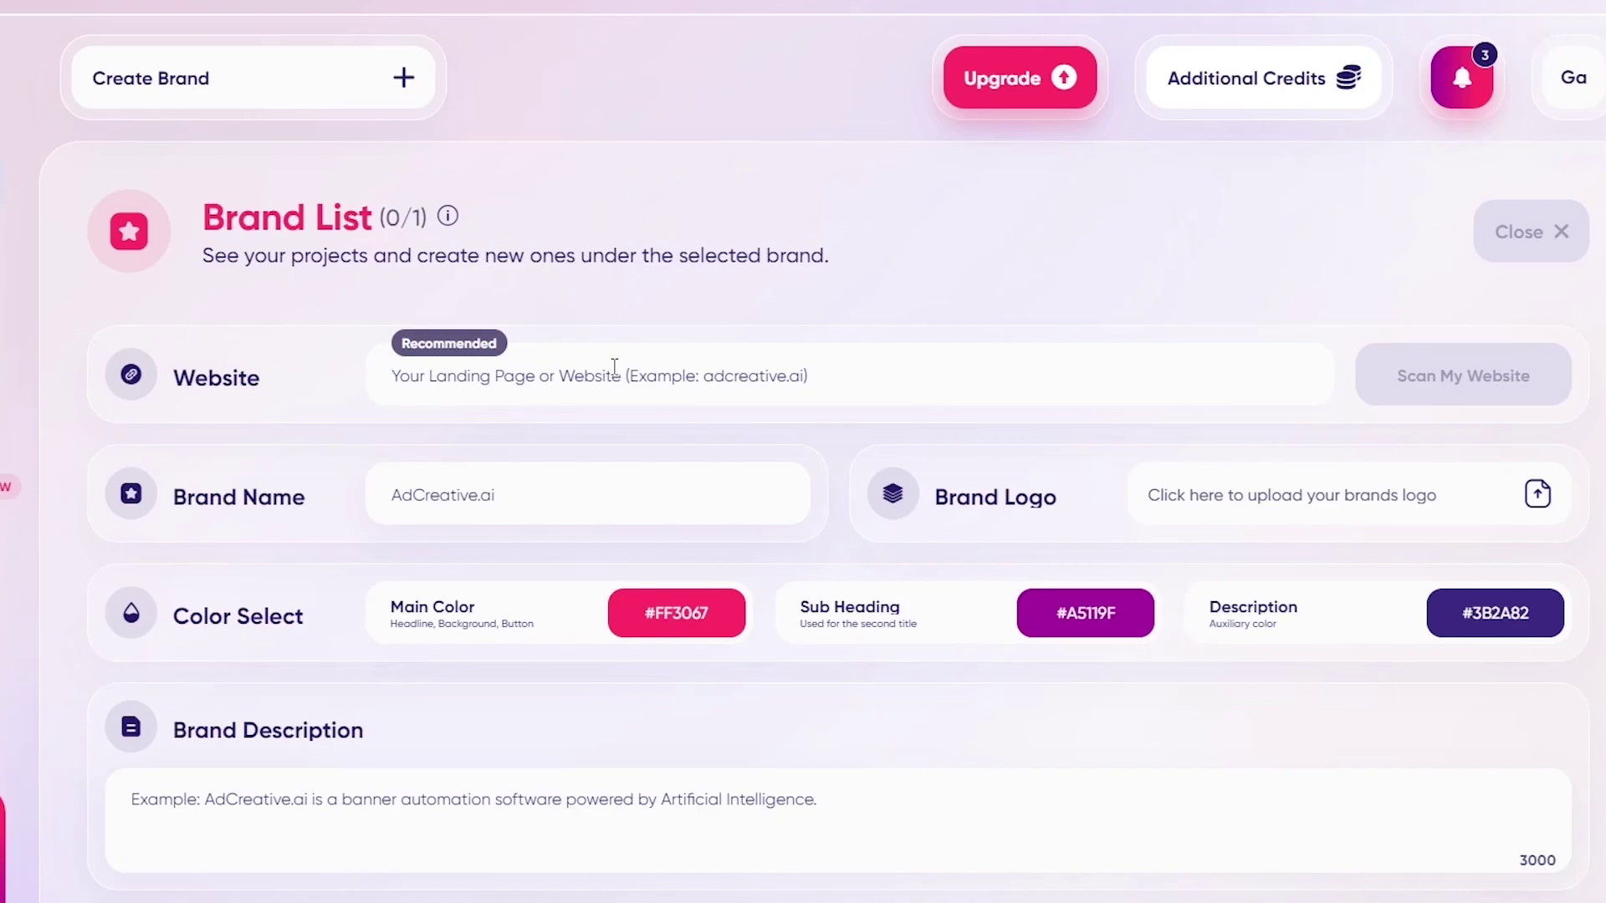
# Enter website dropkicks.io, cancel the site scan, and enter brand name Drop Hops
pyautogui.write('dropki')
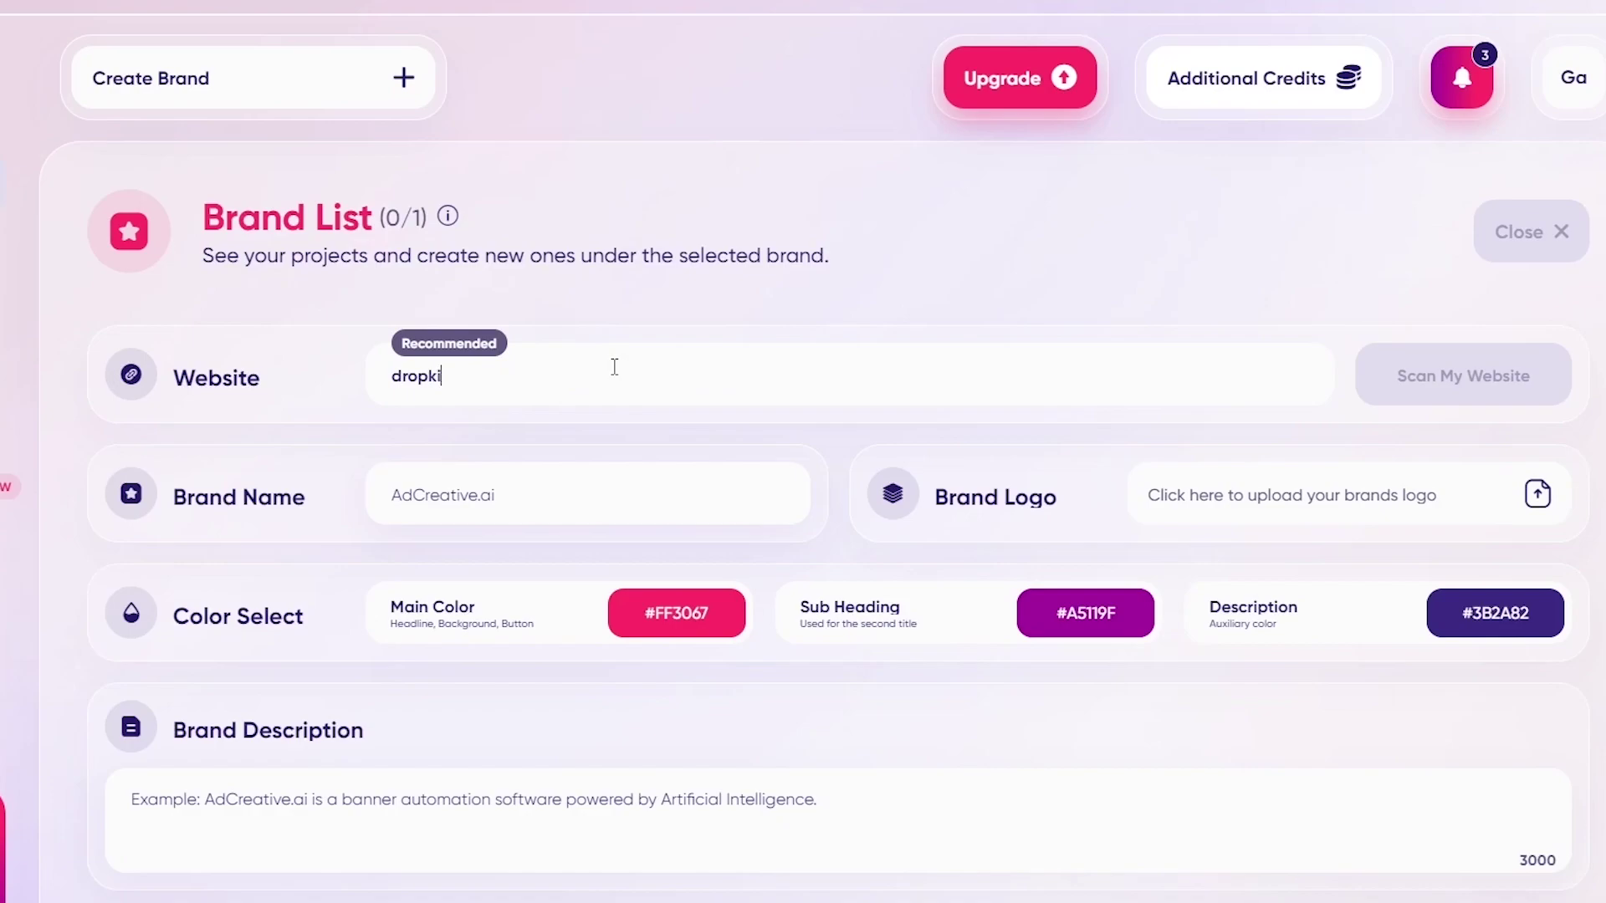
pyautogui.write('cks.io')
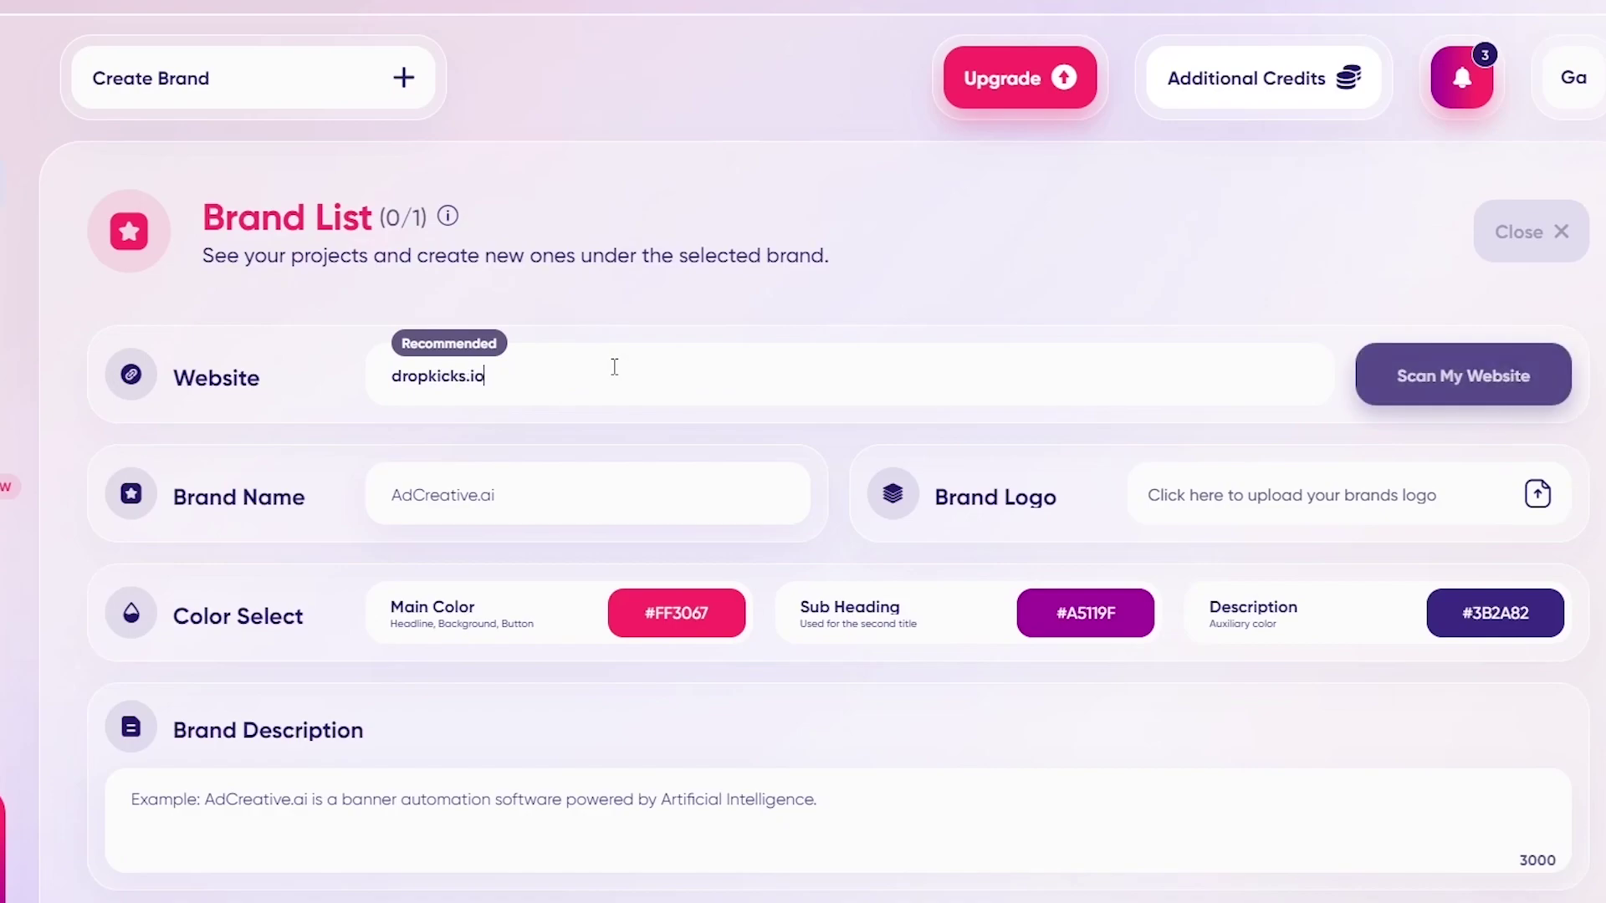
pyautogui.press('Return')
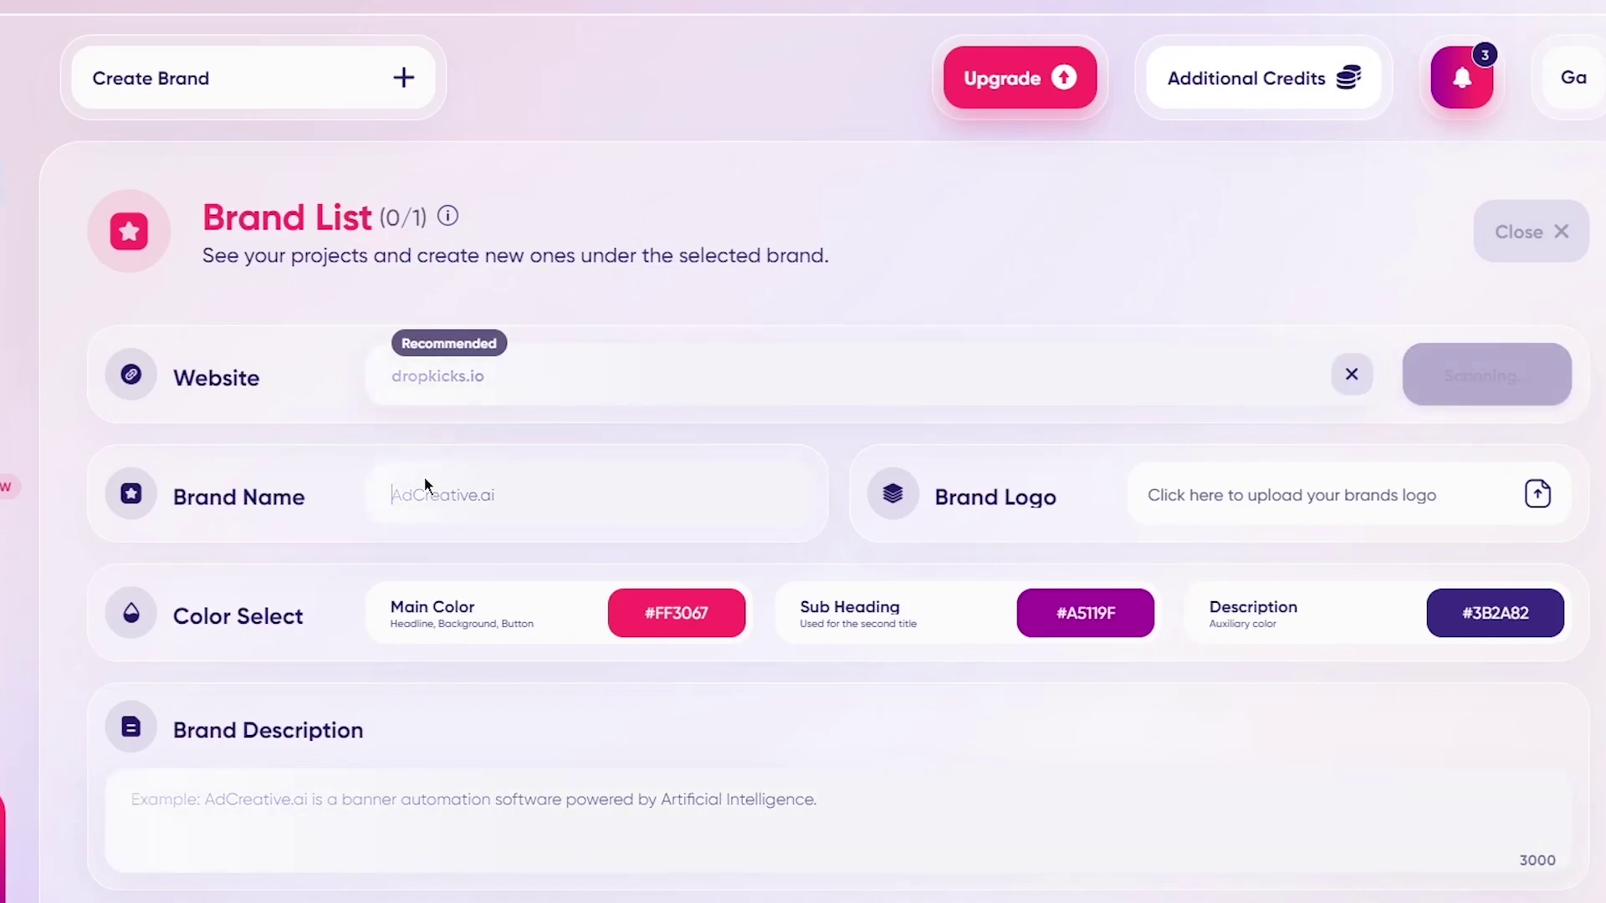
pyautogui.click(1354, 372)
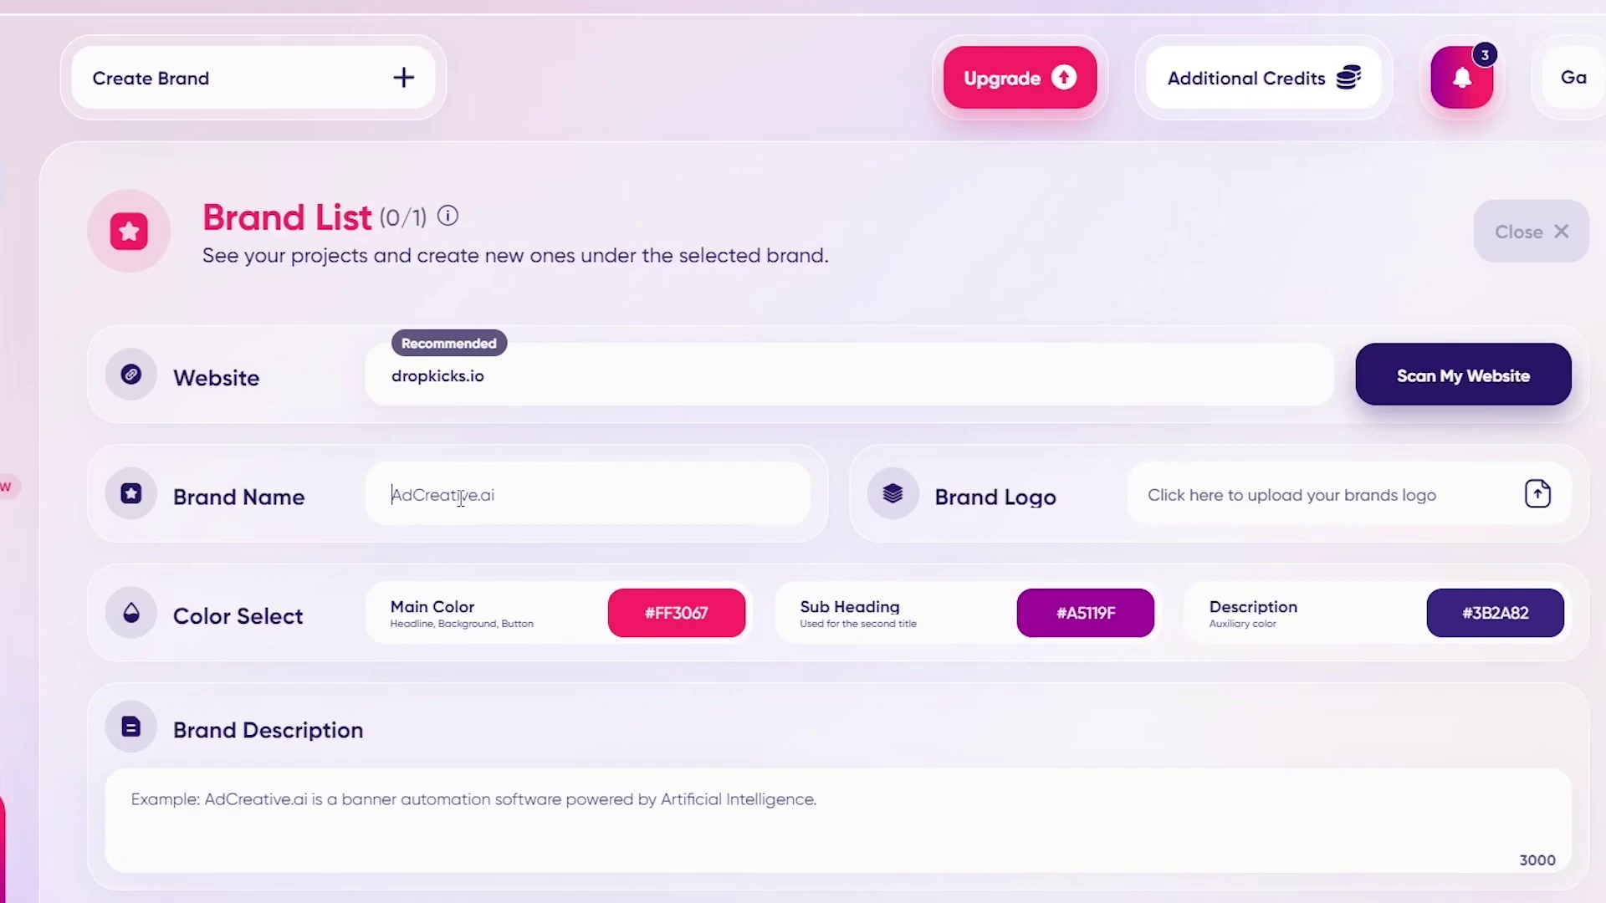
pyautogui.write('Drop Hops')
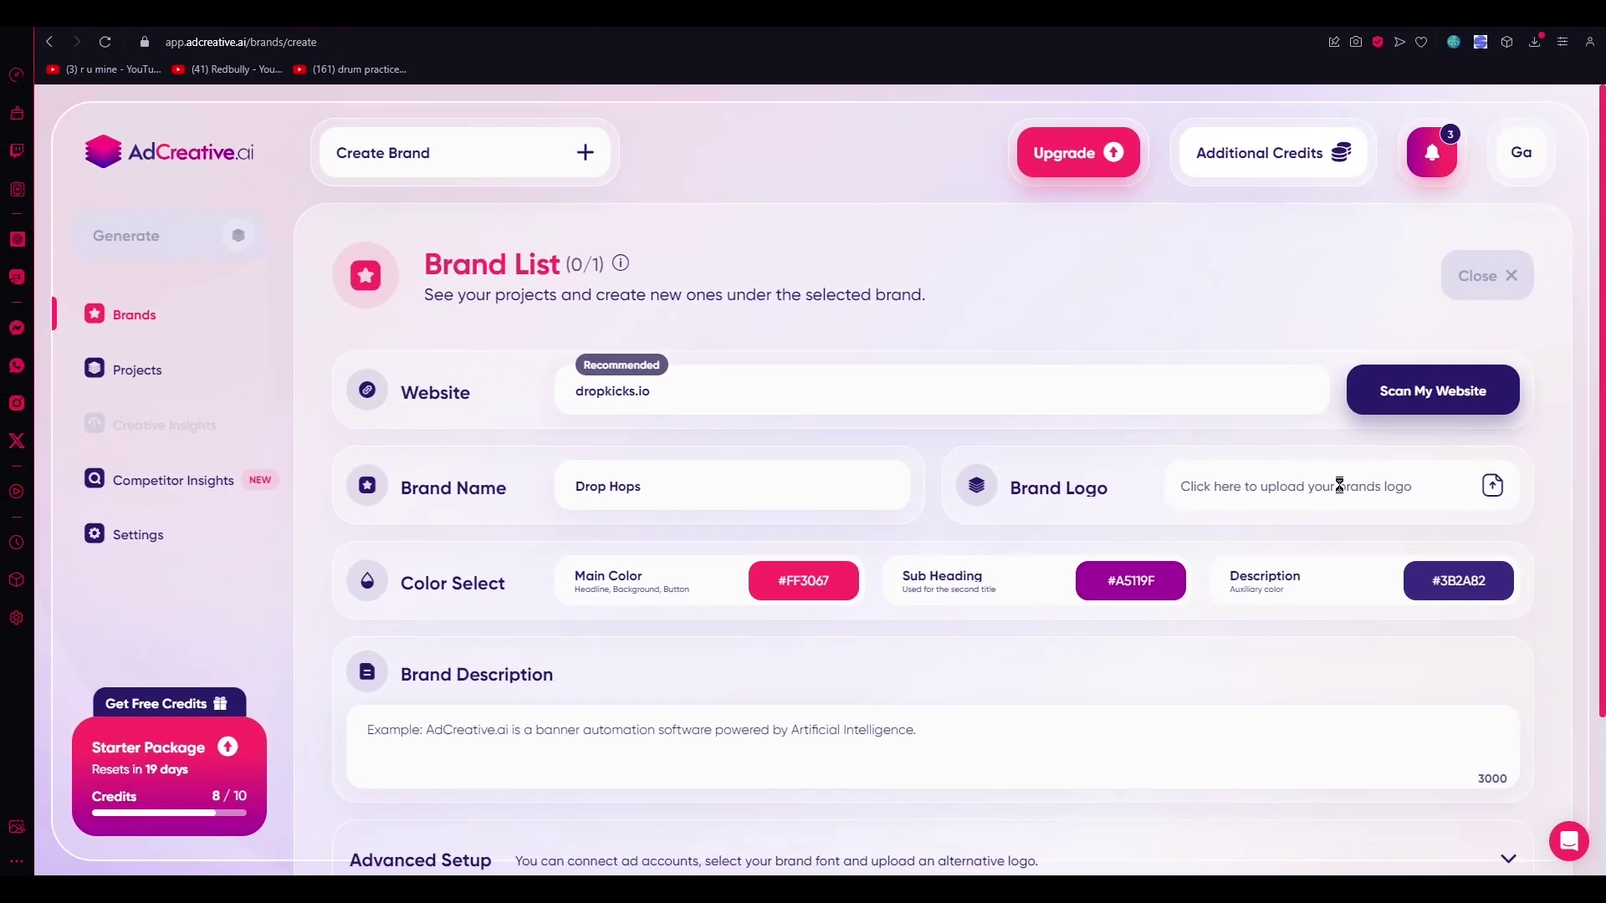
pyautogui.click(1339, 486)
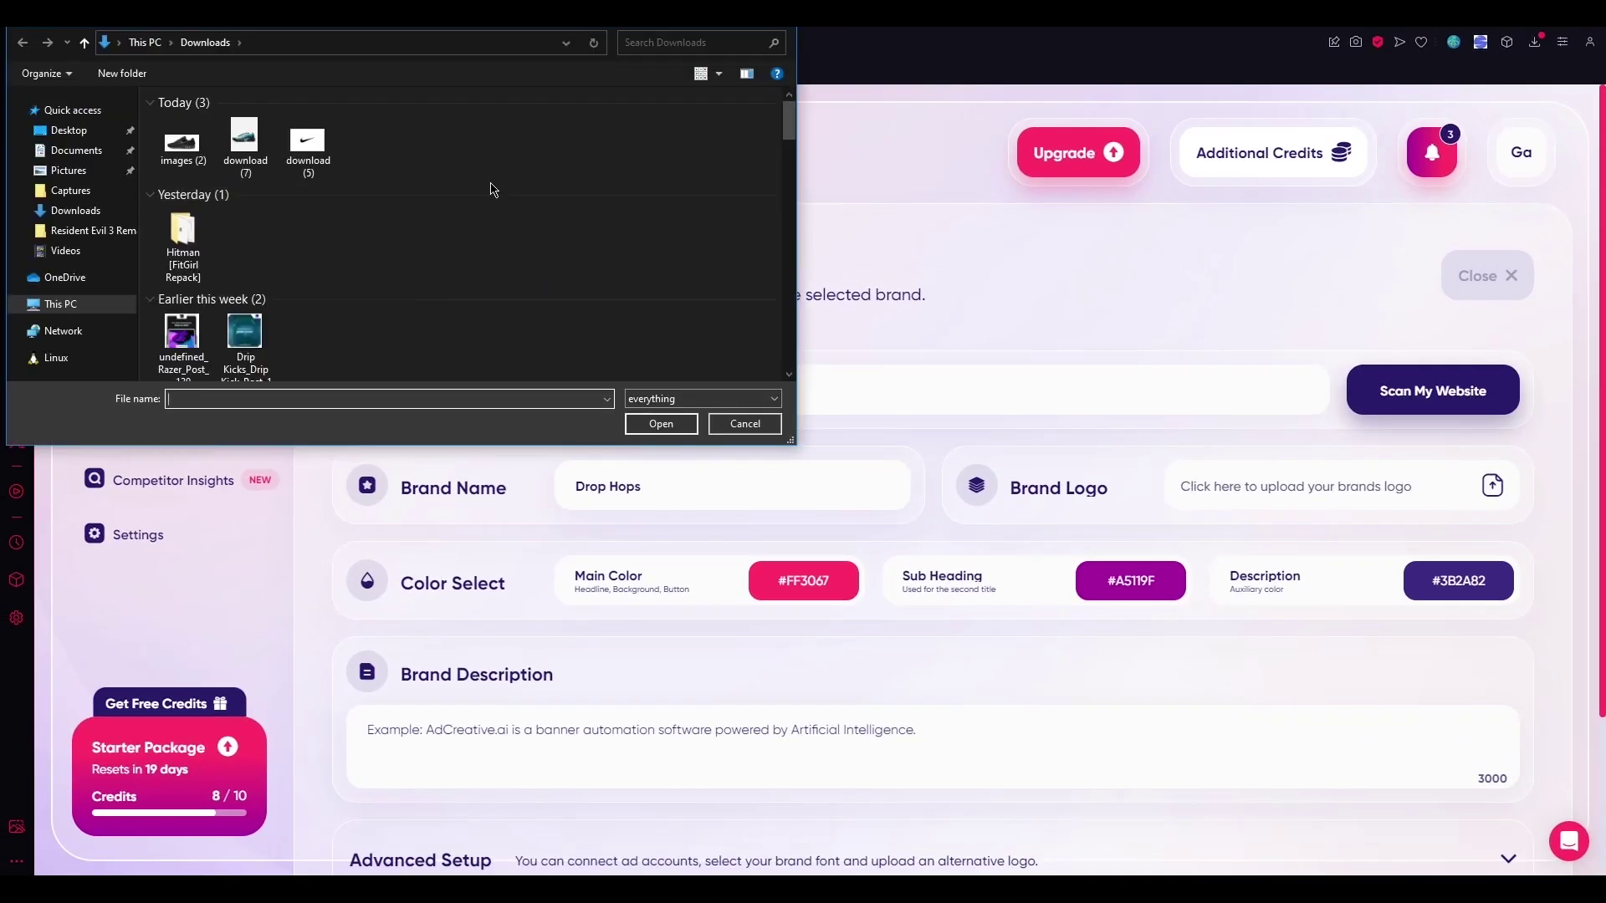
pyautogui.doubleClick(308, 142)
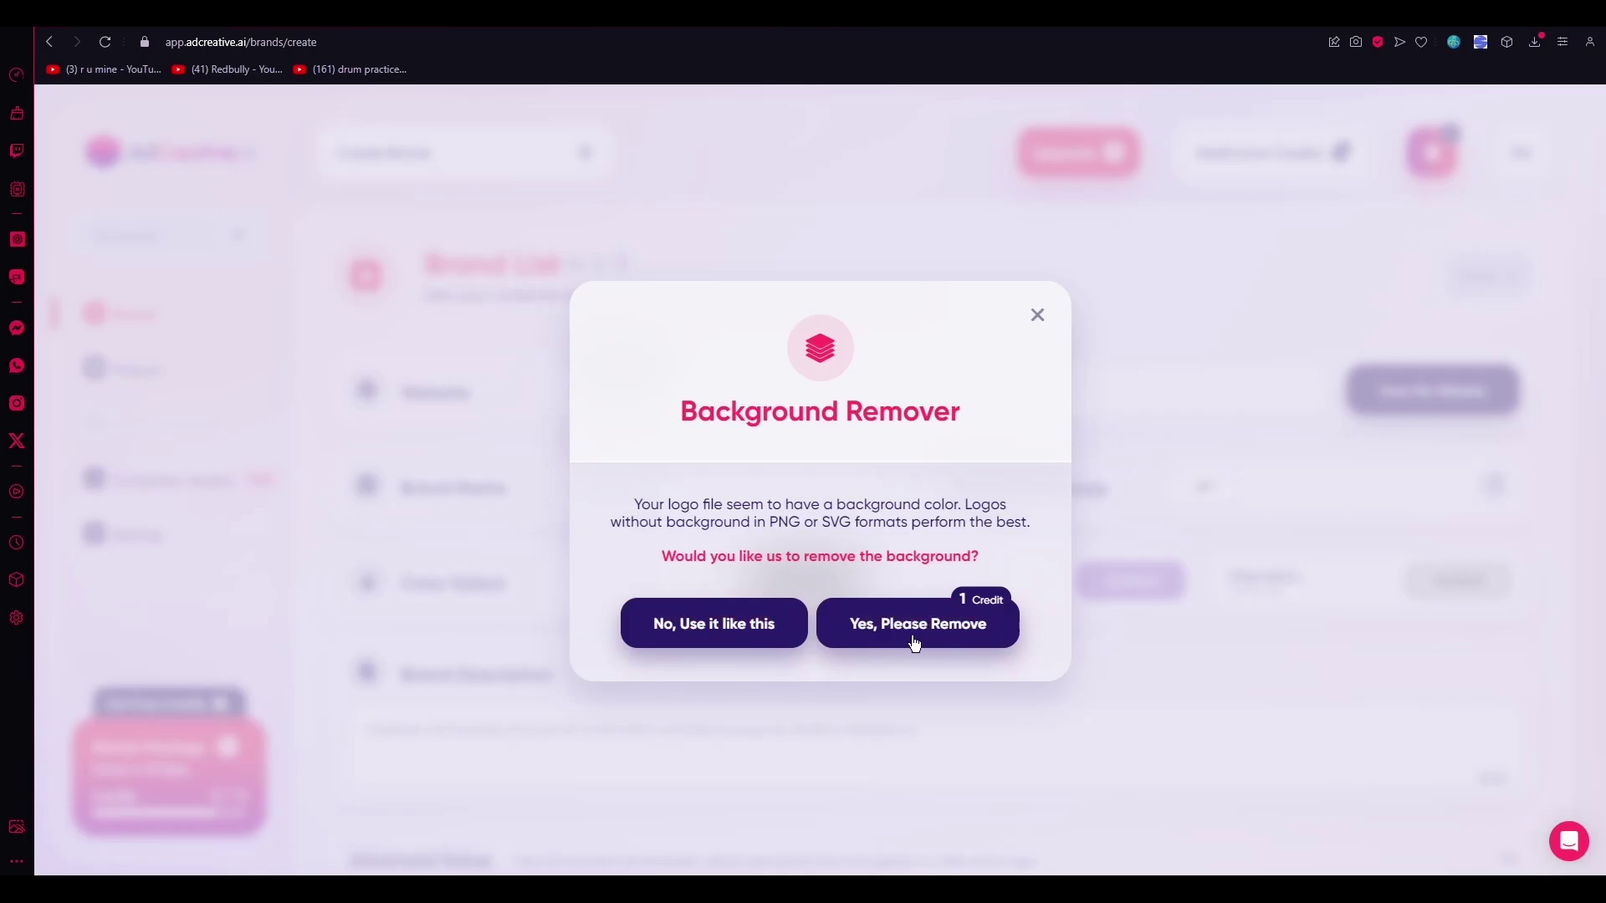
pyautogui.click(1037, 315)
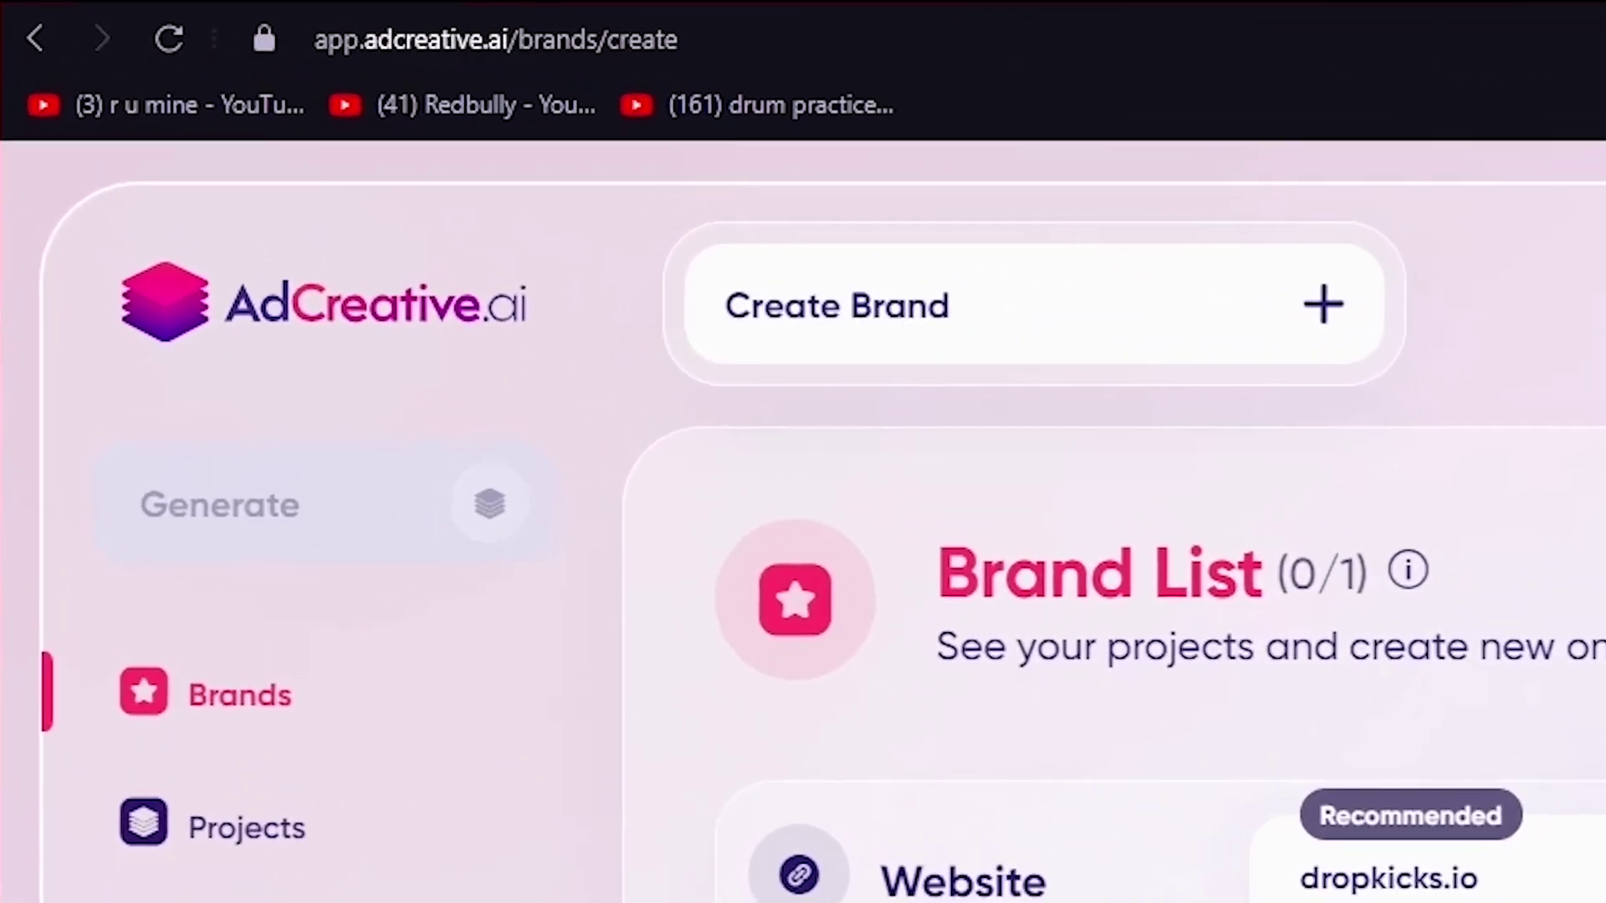
# Go to remove.bg in a new Opera tab
pyautogui.click(1004, 4)
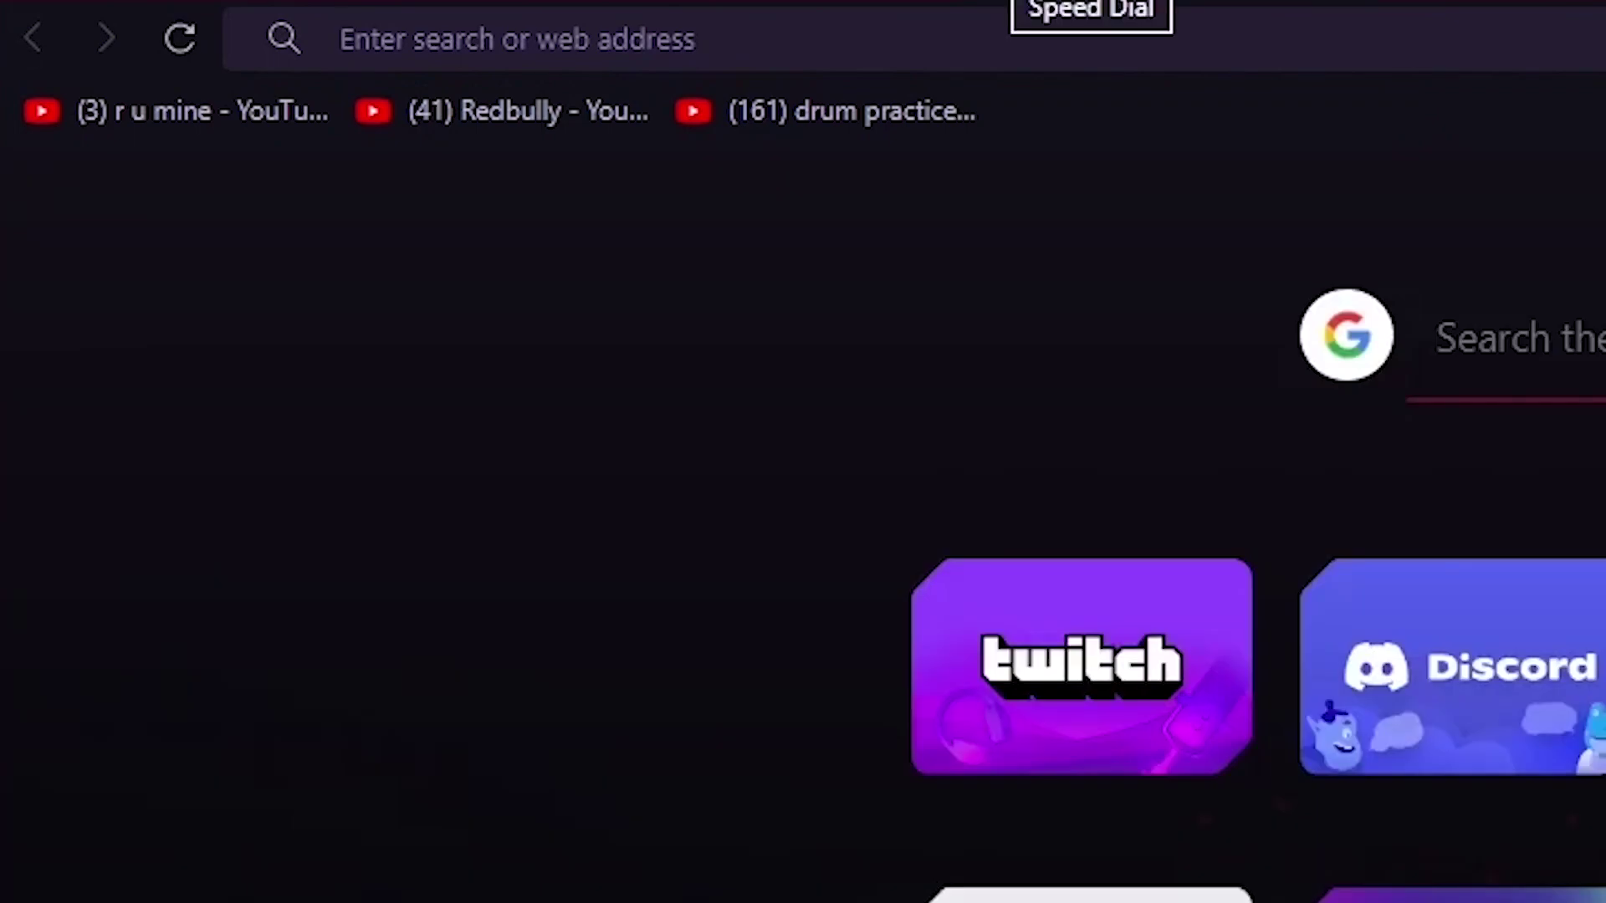
pyautogui.write('remove.bg')
pyautogui.press('Return')
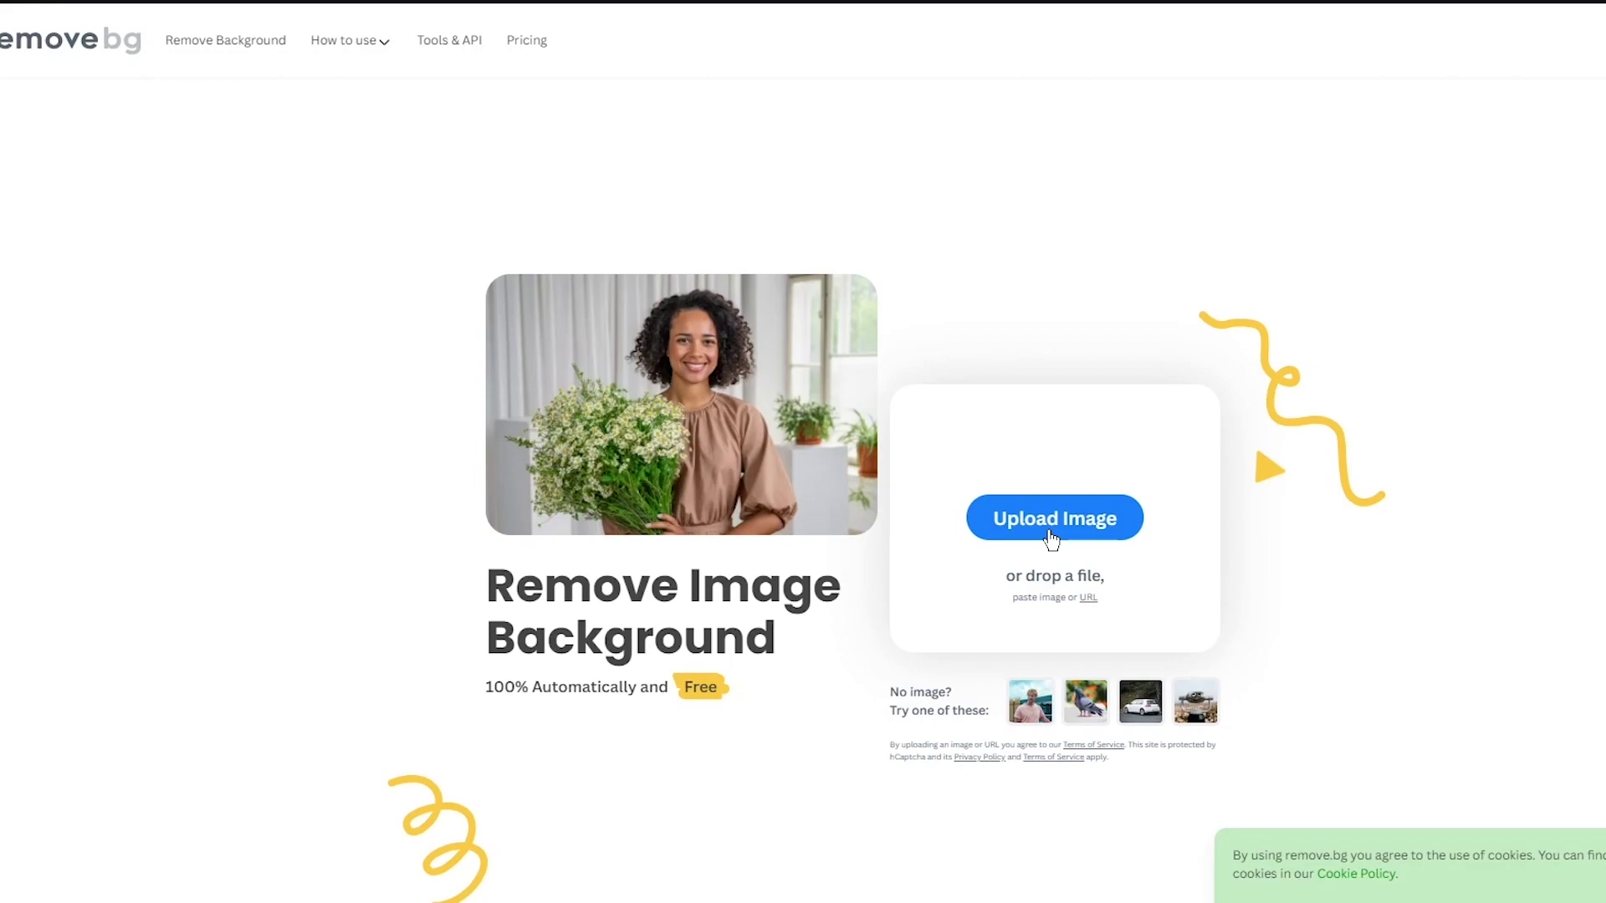
# Upload the Nike logo image 'download (5)' and download its background-free version
pyautogui.click(1051, 537)
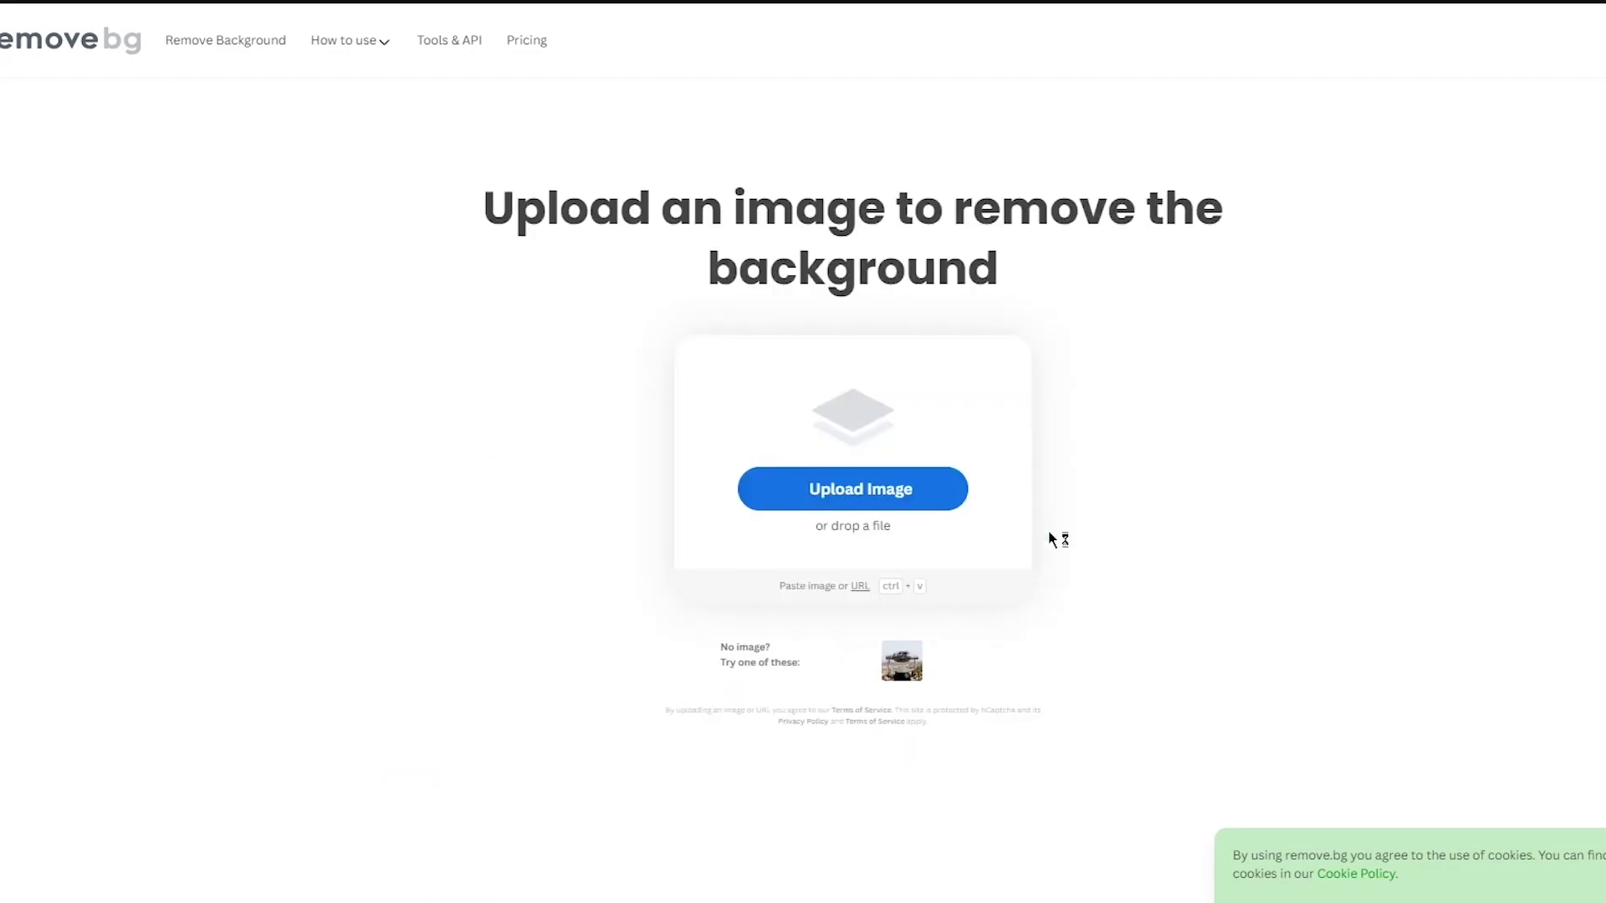
pyautogui.doubleClick(208, 63)
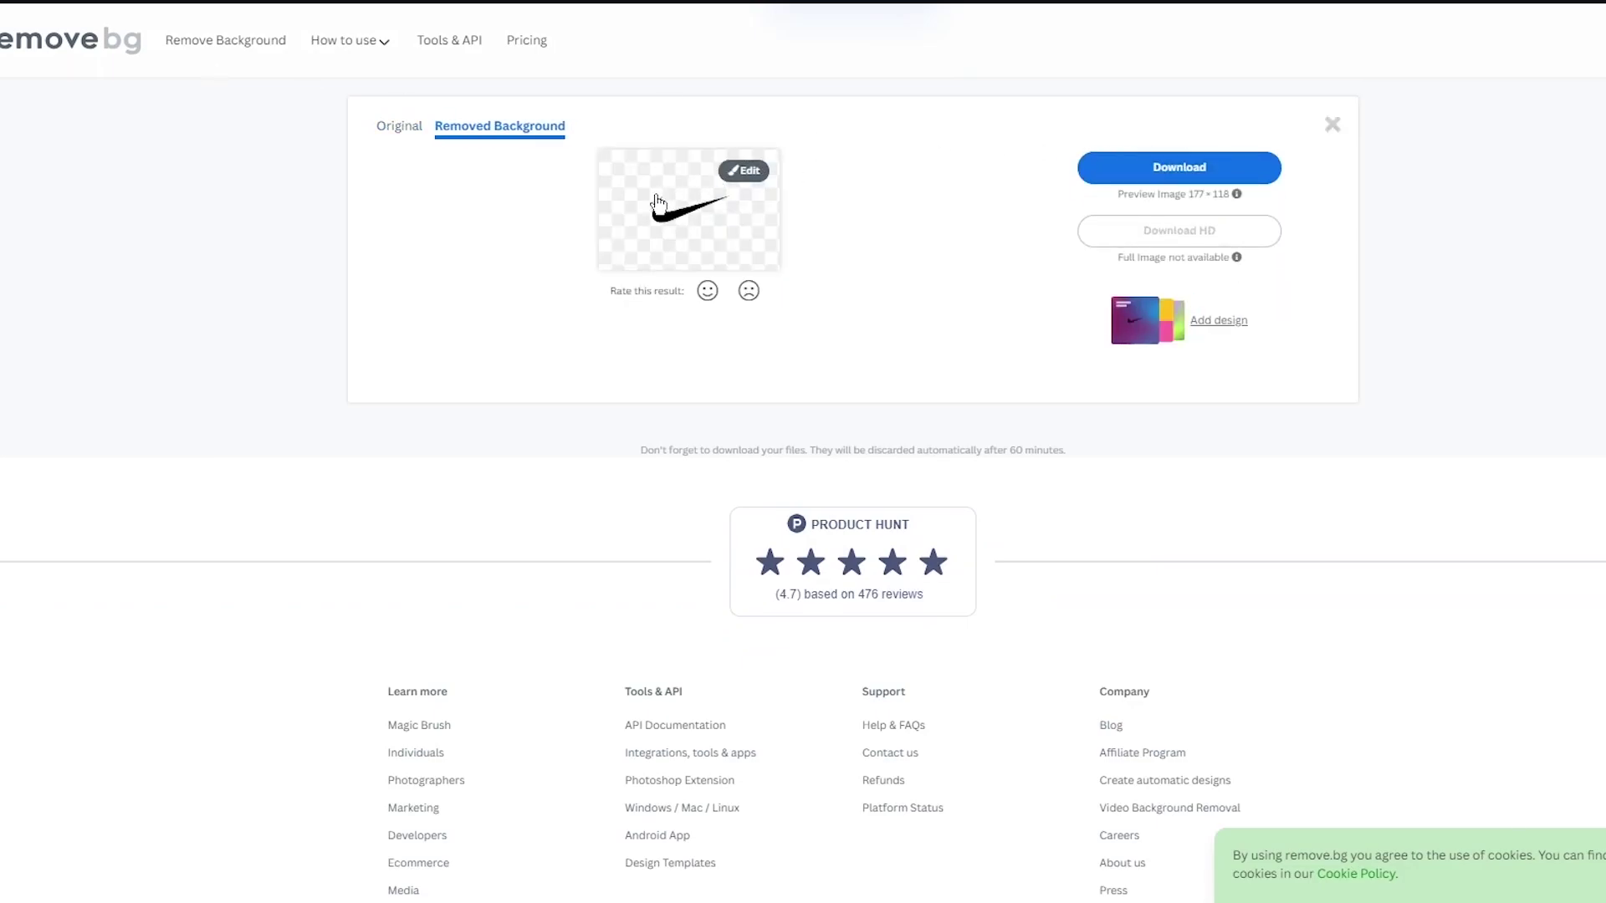
pyautogui.click(1135, 165)
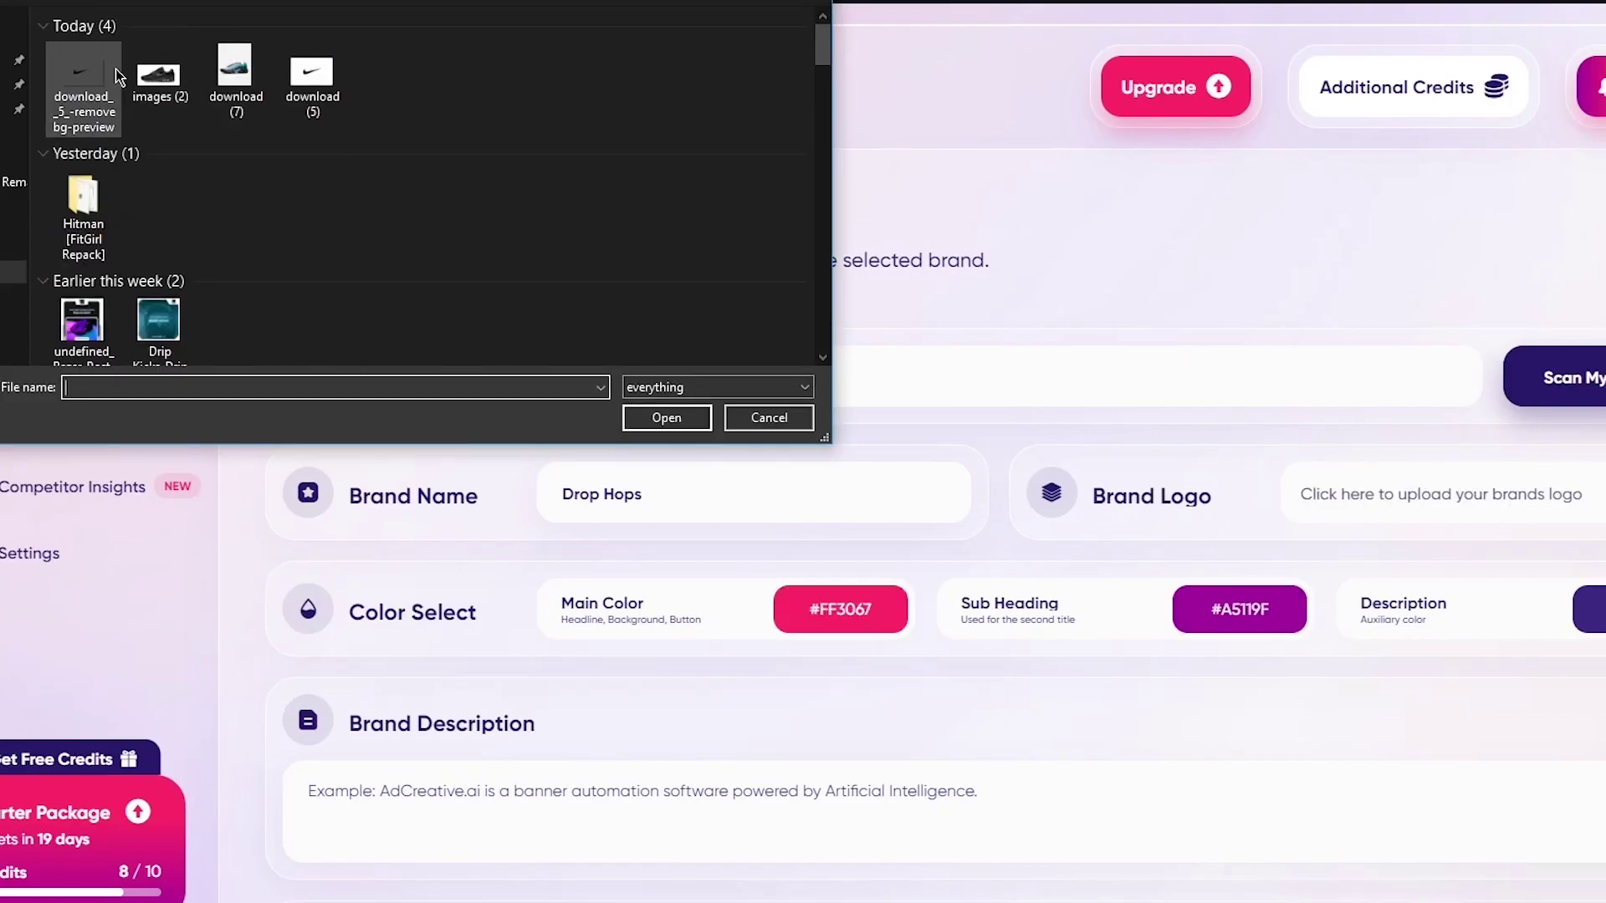
# Upload the removebg-preview Nike logo as brand logo, then go to Brand Description
pyautogui.doubleClick(72, 89)
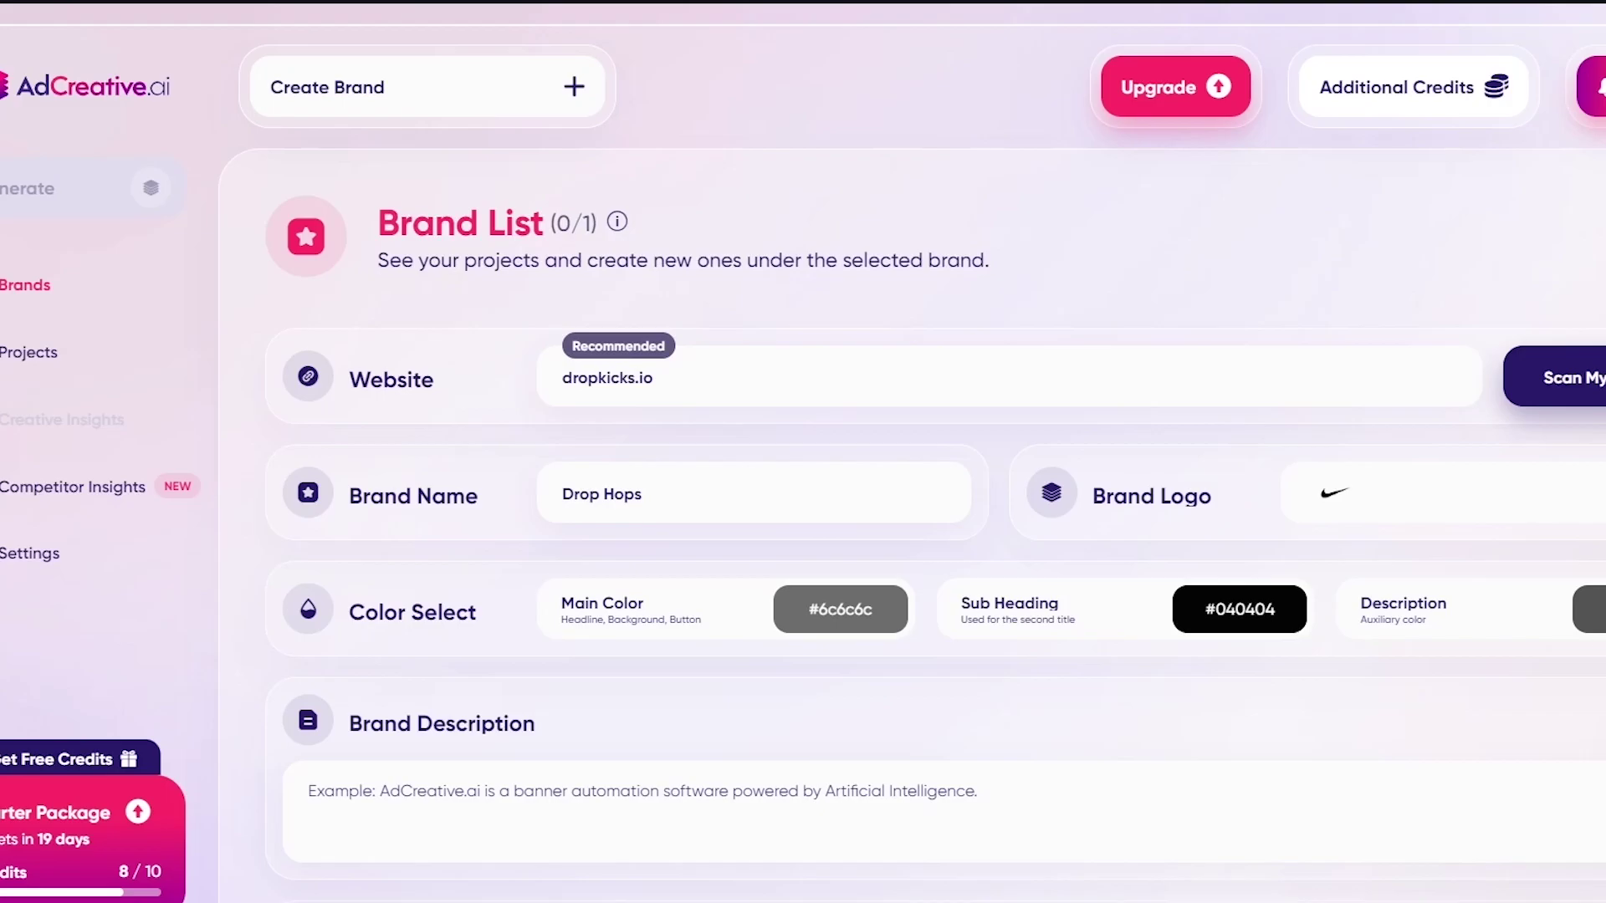
pyautogui.scroll(-3, 684, 680)
pyautogui.click(682, 611)
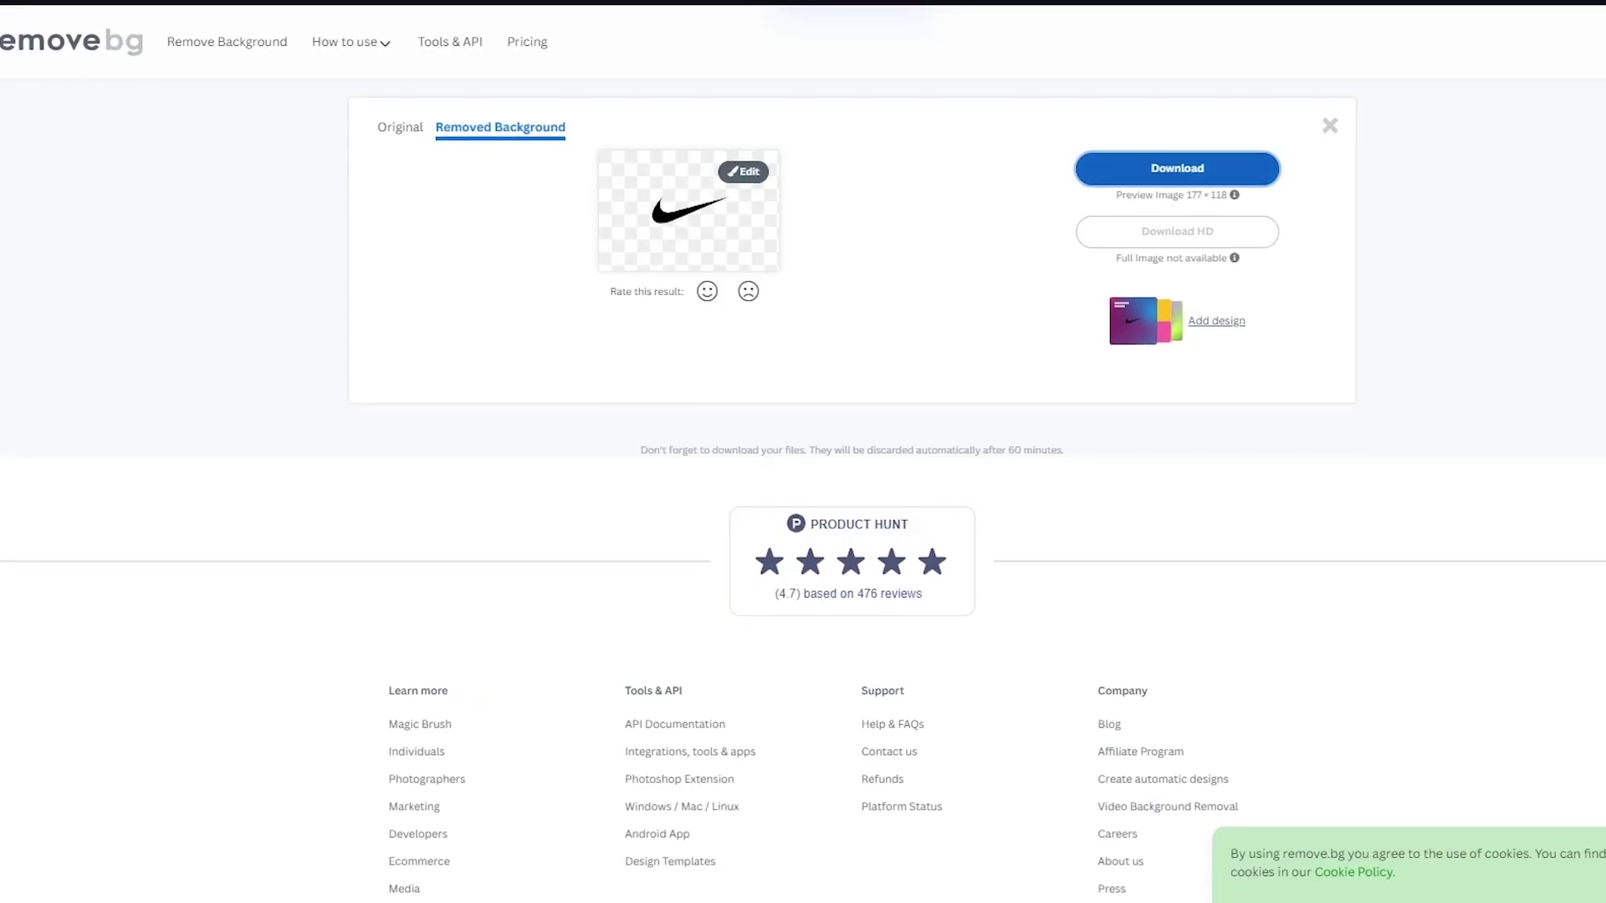
# Ask ChatGPT to write a description for a shoe brand called Drop Hop
pyautogui.write('chat')
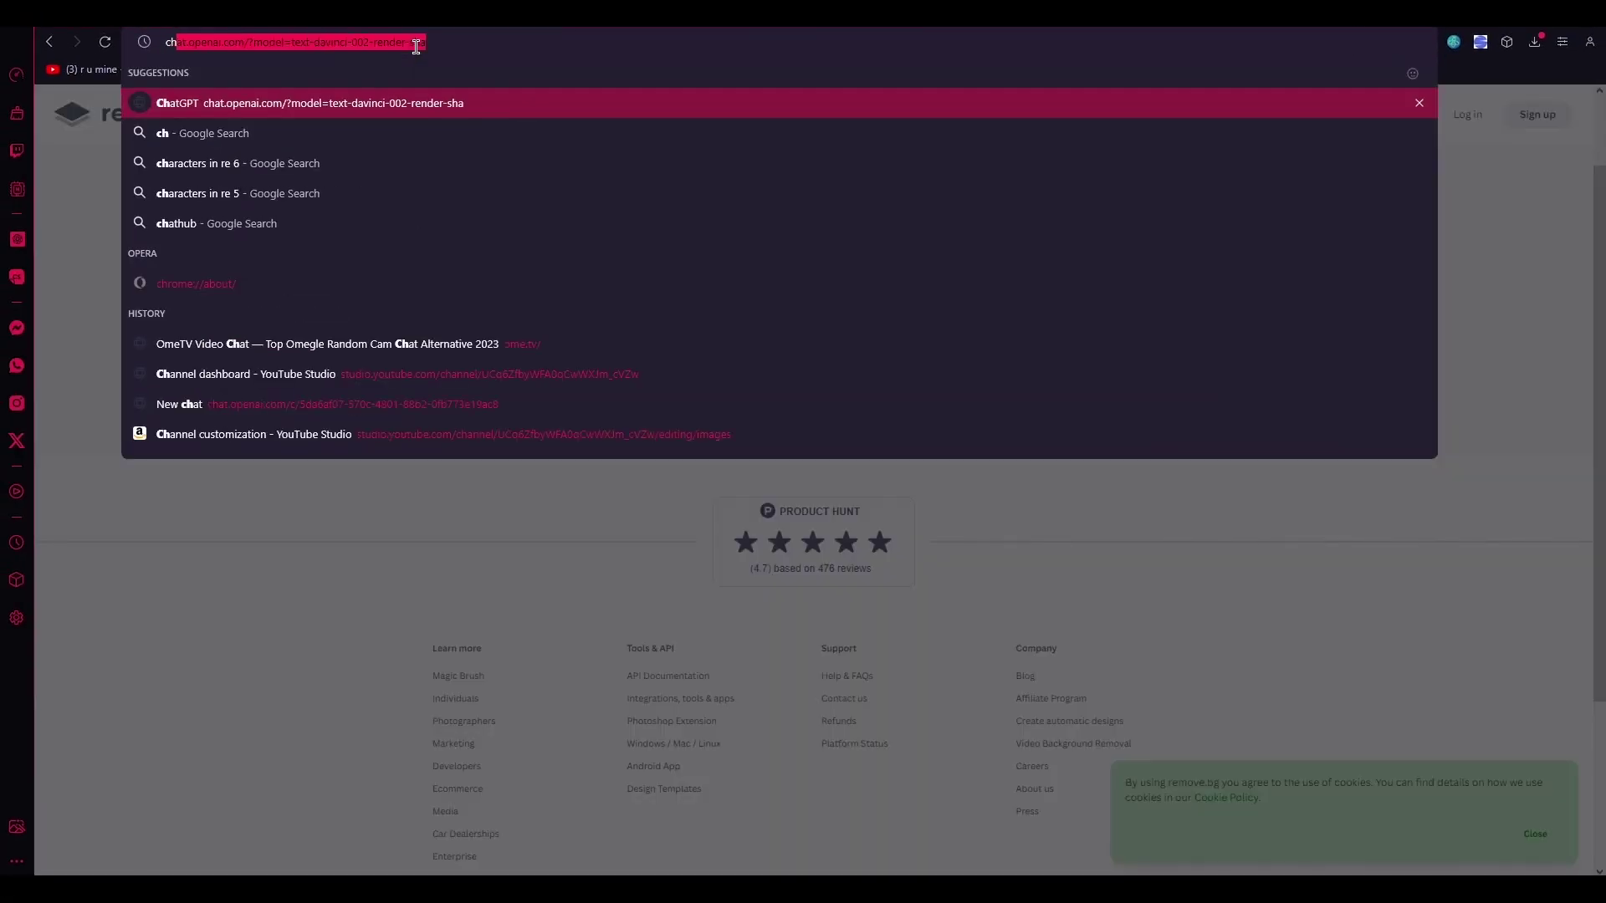
pyautogui.press('Return')
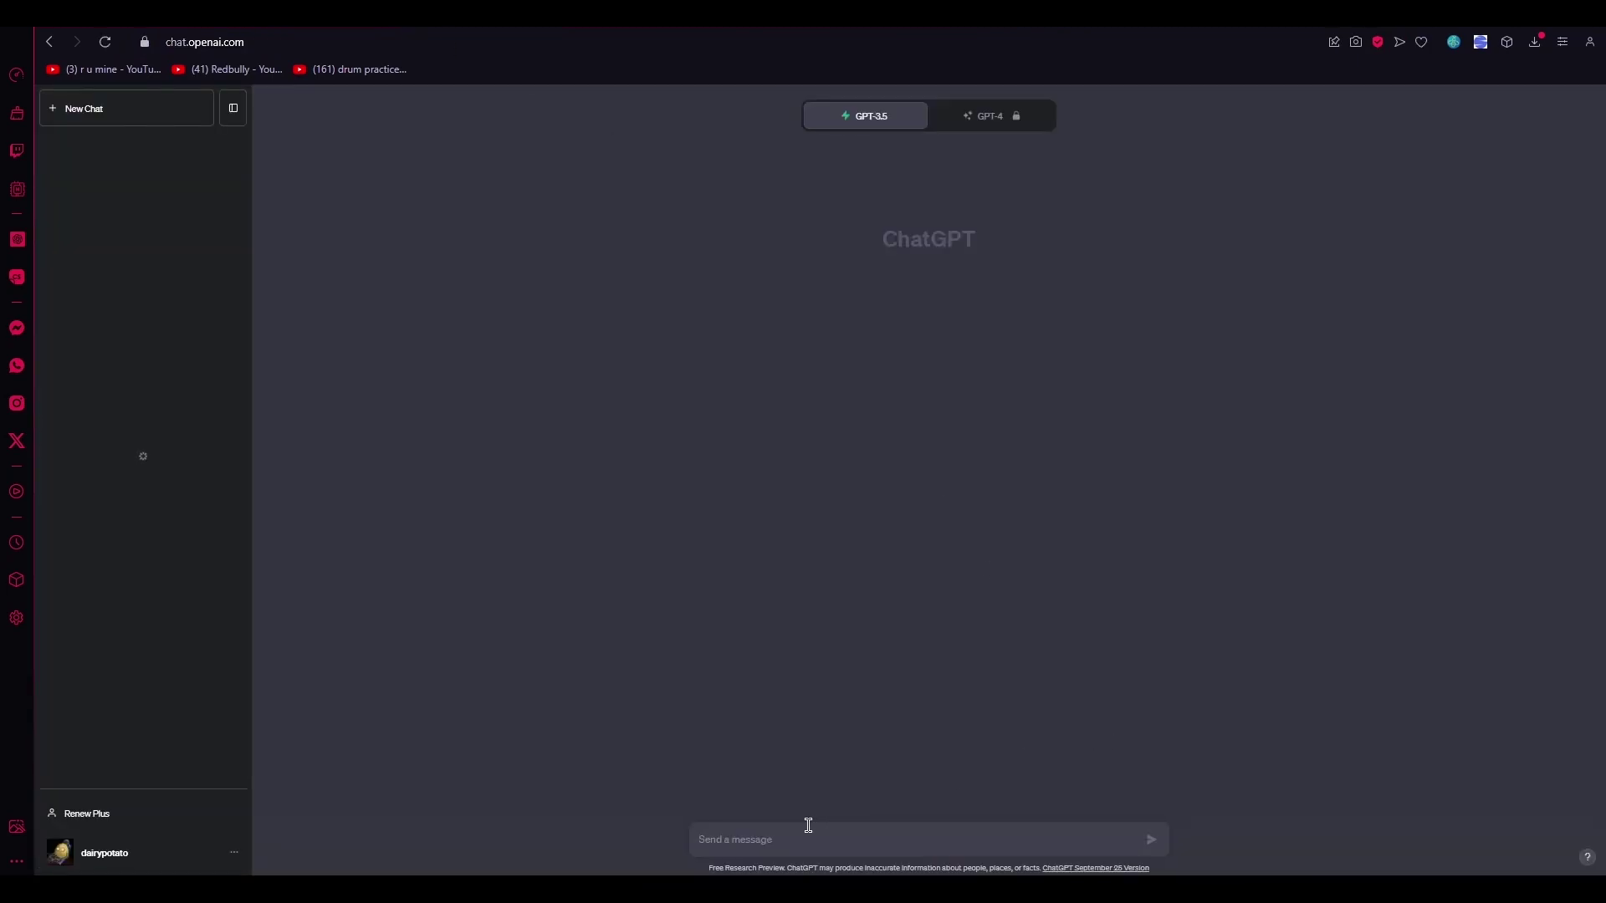
pyautogui.write('i want y')
pyautogui.write('ou to wr')
pyautogui.write('ite me a description for a shoe brand called drop hops')
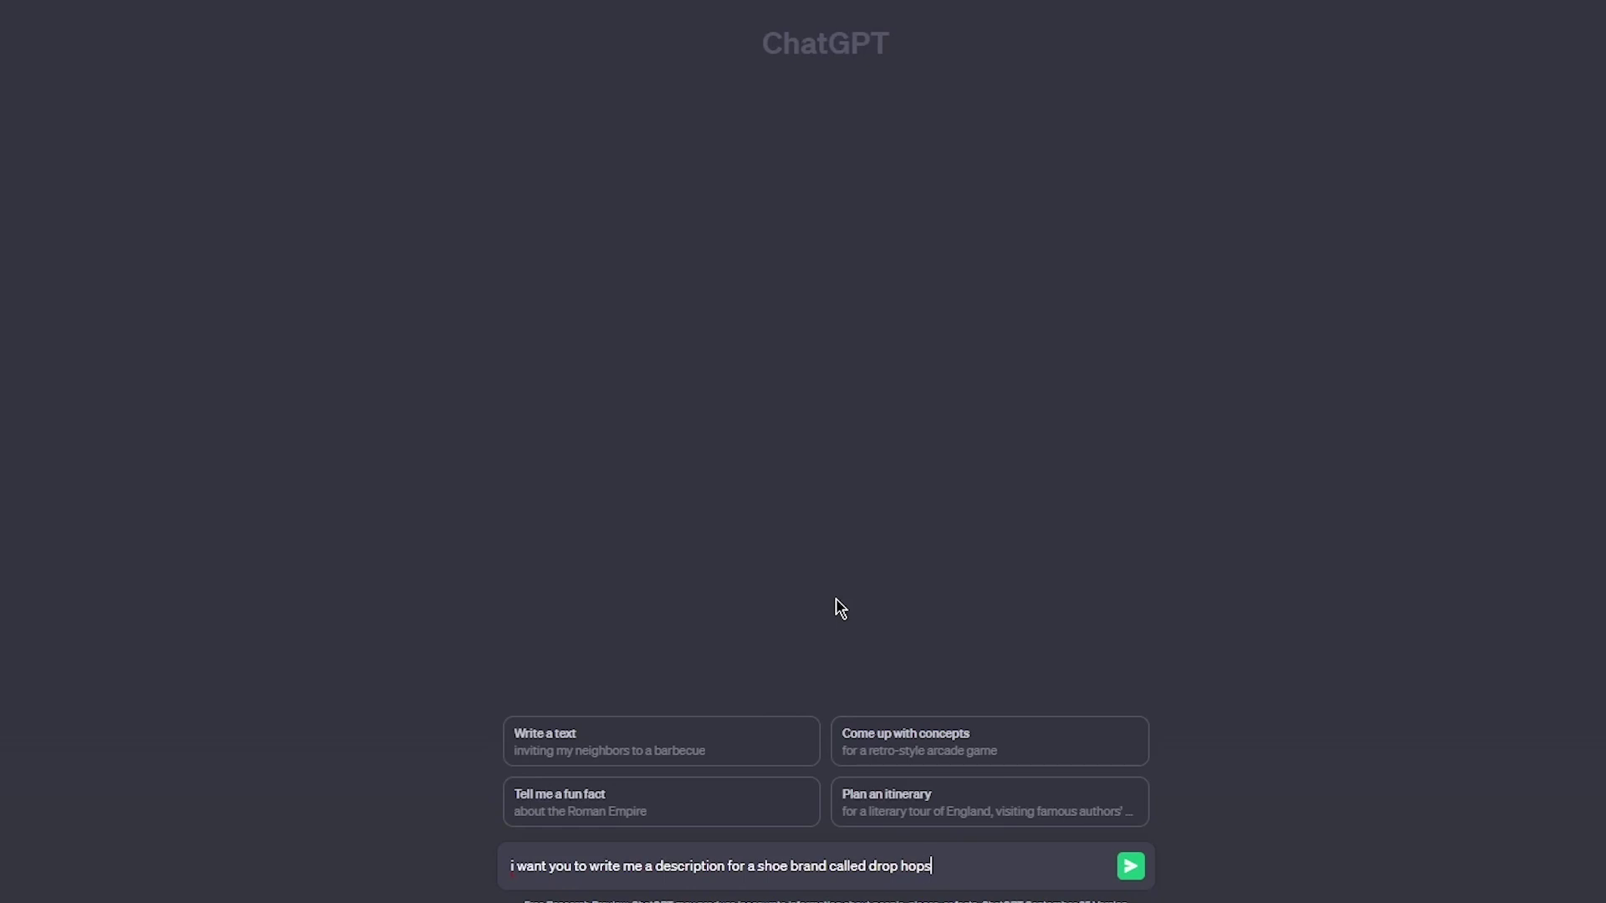
pyautogui.press('Return')
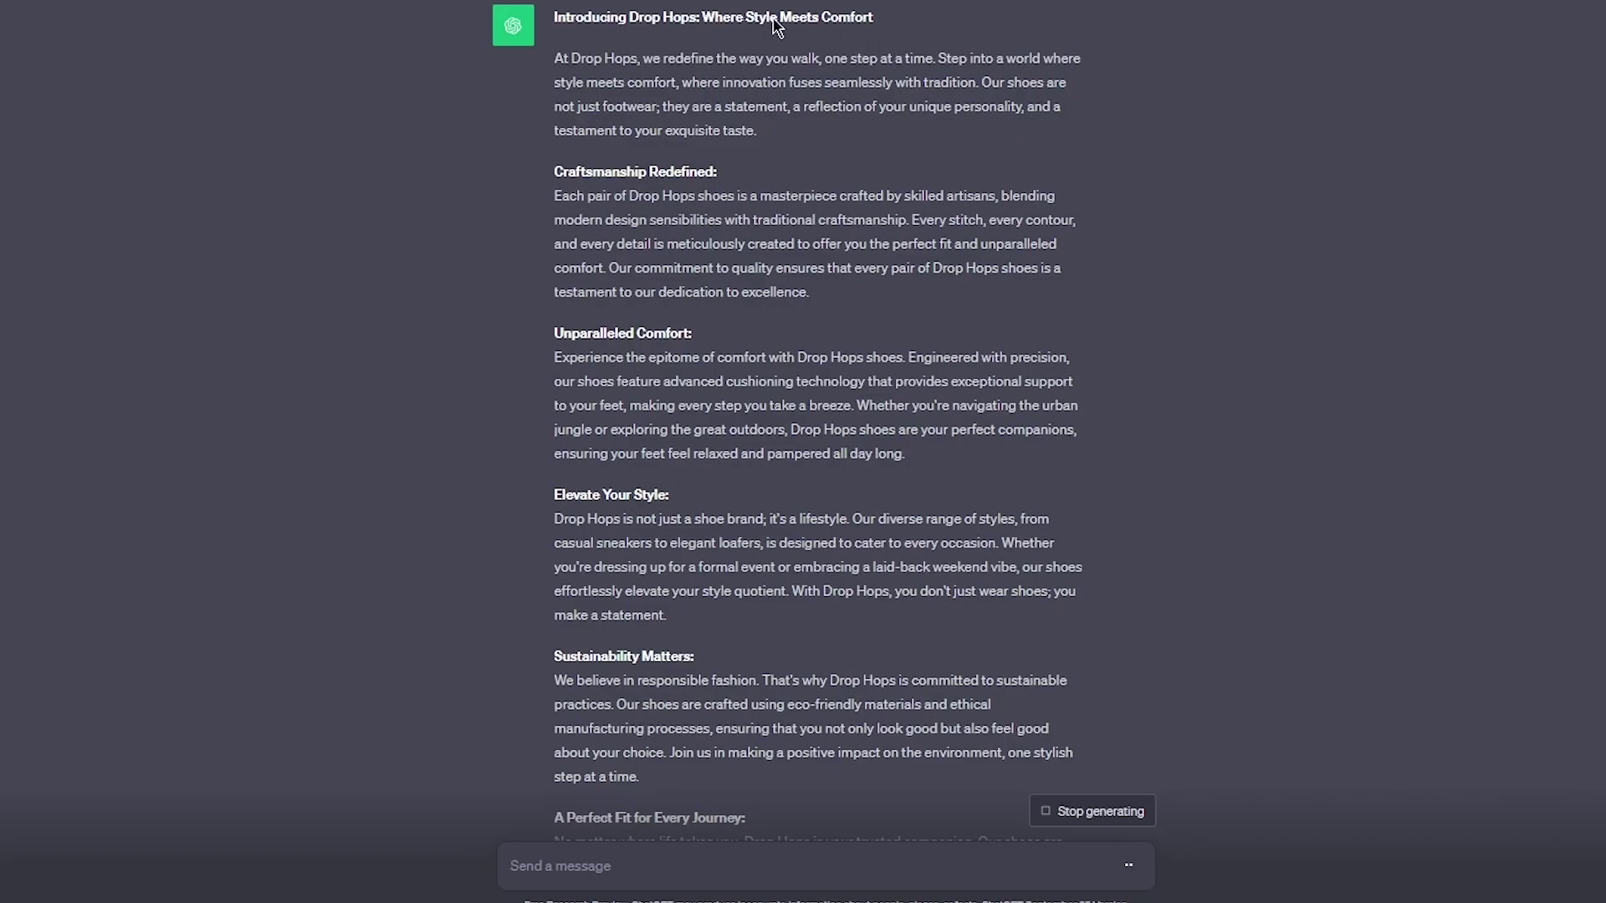
# Copy ChatGPT's 'Introducing Drop Hops: Where Style Meets Comfort' reply
pyautogui.moveTo(556, 18); pyautogui.dragTo(946, 700)
pyautogui.rightClick(801, 654)
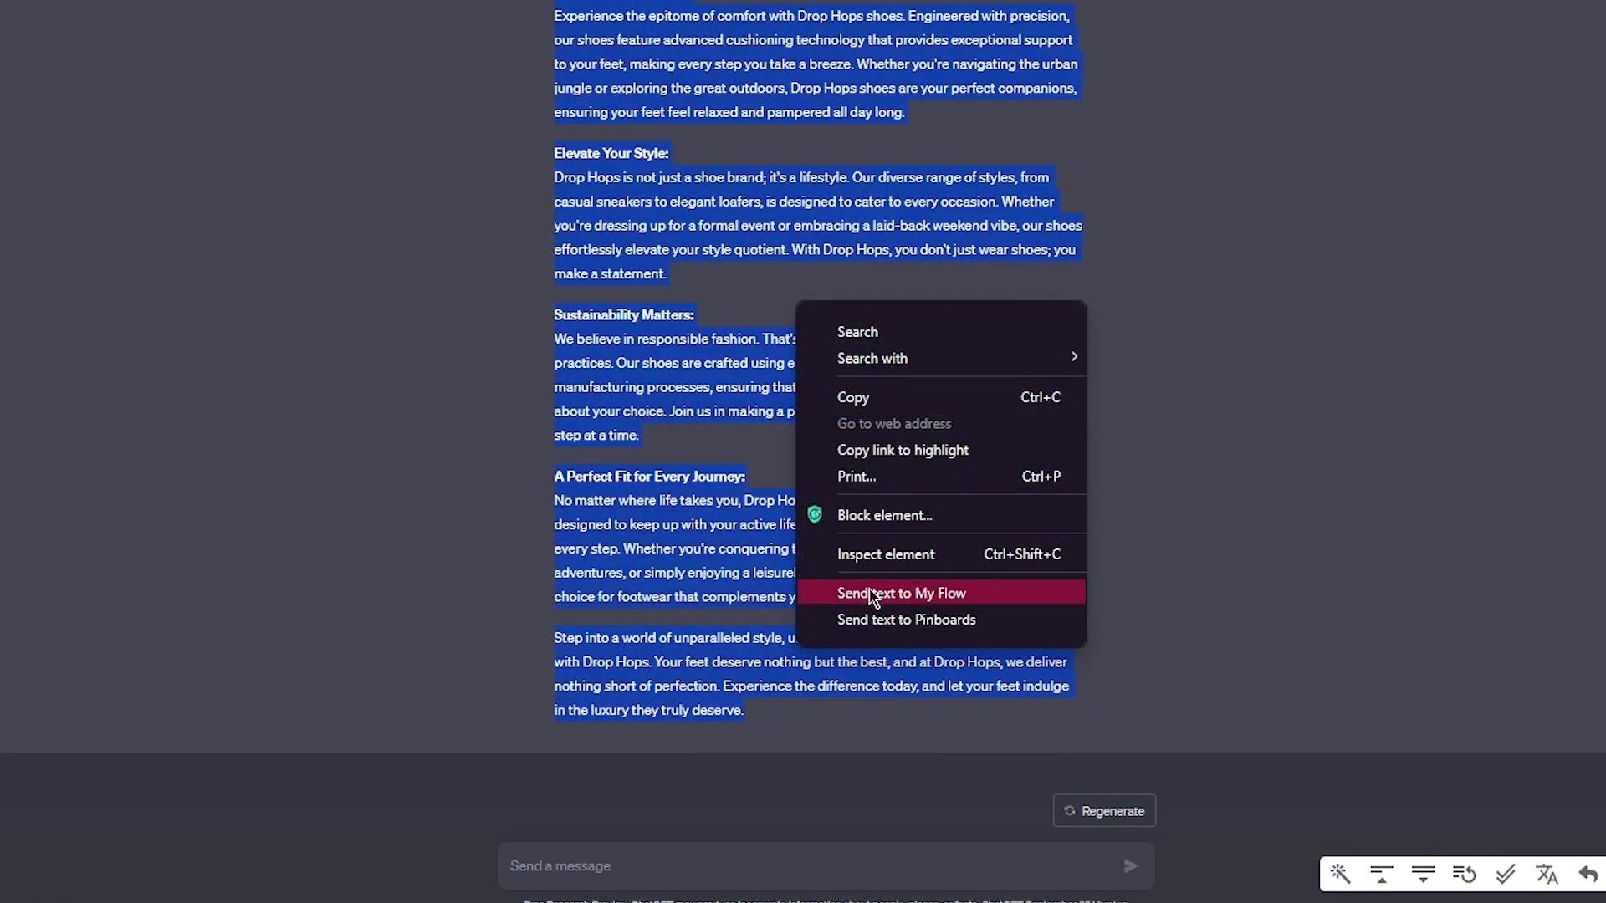
pyautogui.click(891, 400)
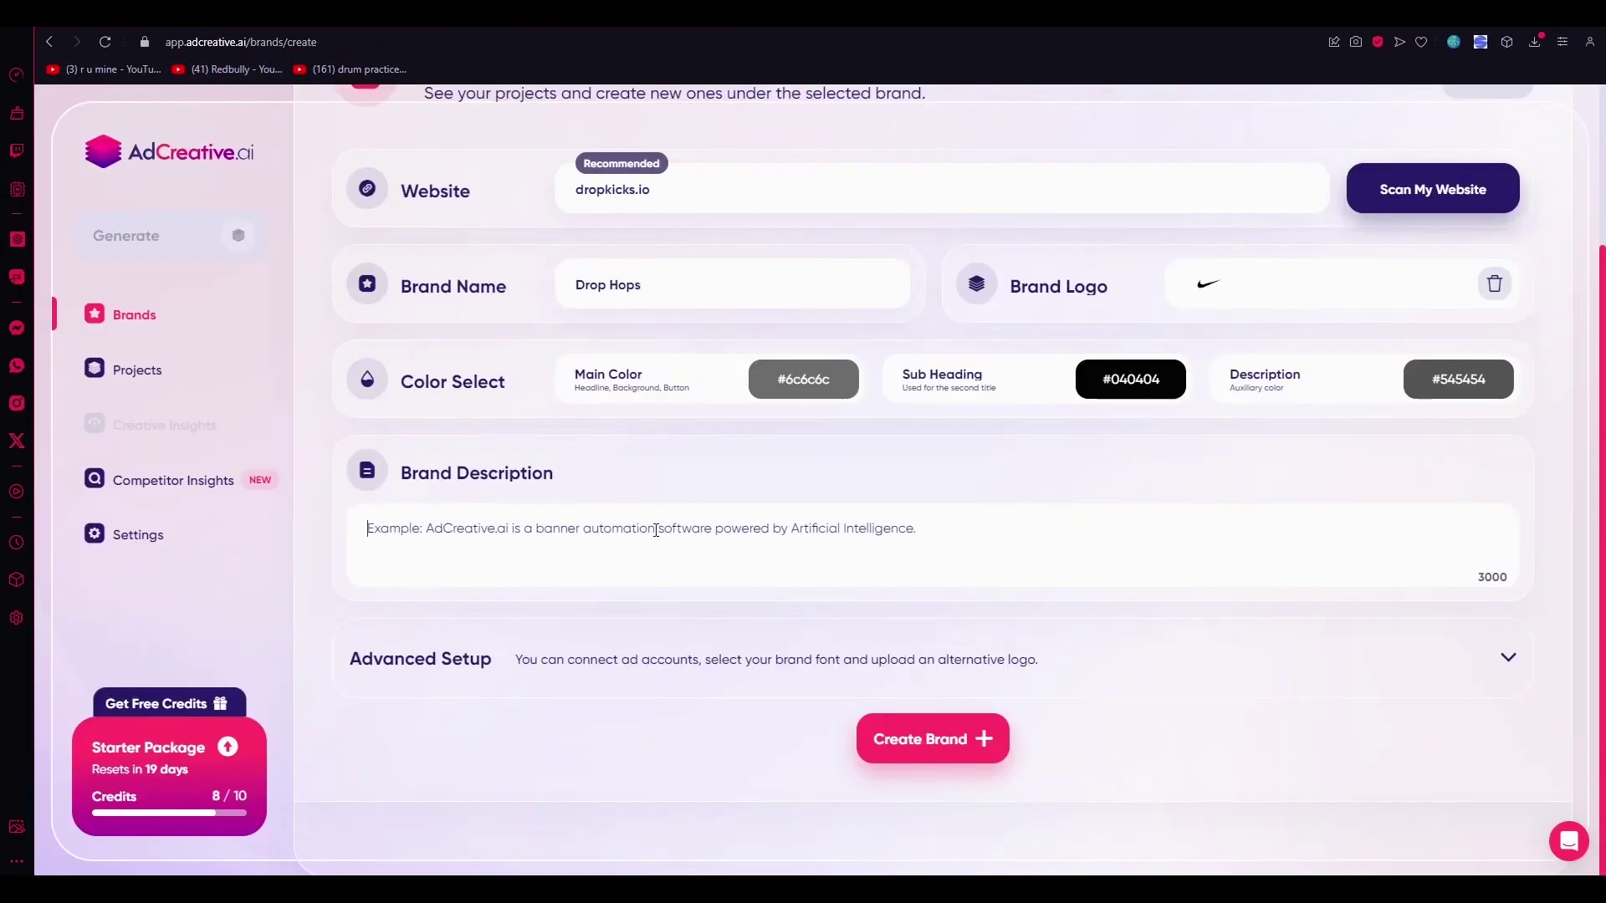
# Paste the ChatGPT text as the brand description and compare it with the original
pyautogui.hotkey('ctrl', 'v')
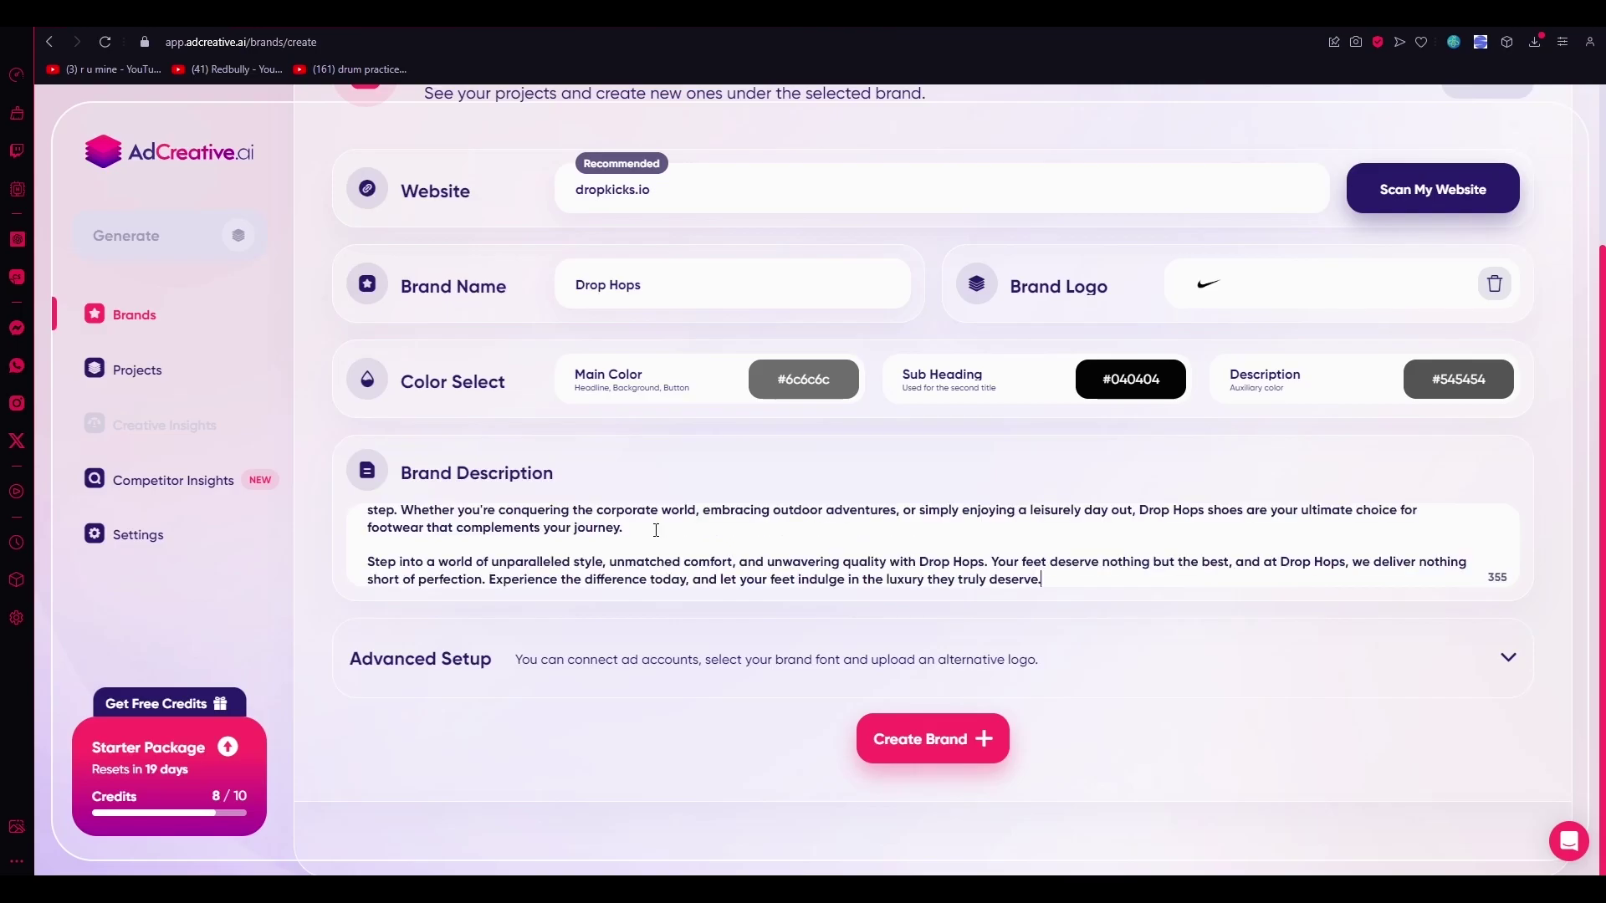
pyautogui.scroll(5, 678, 532)
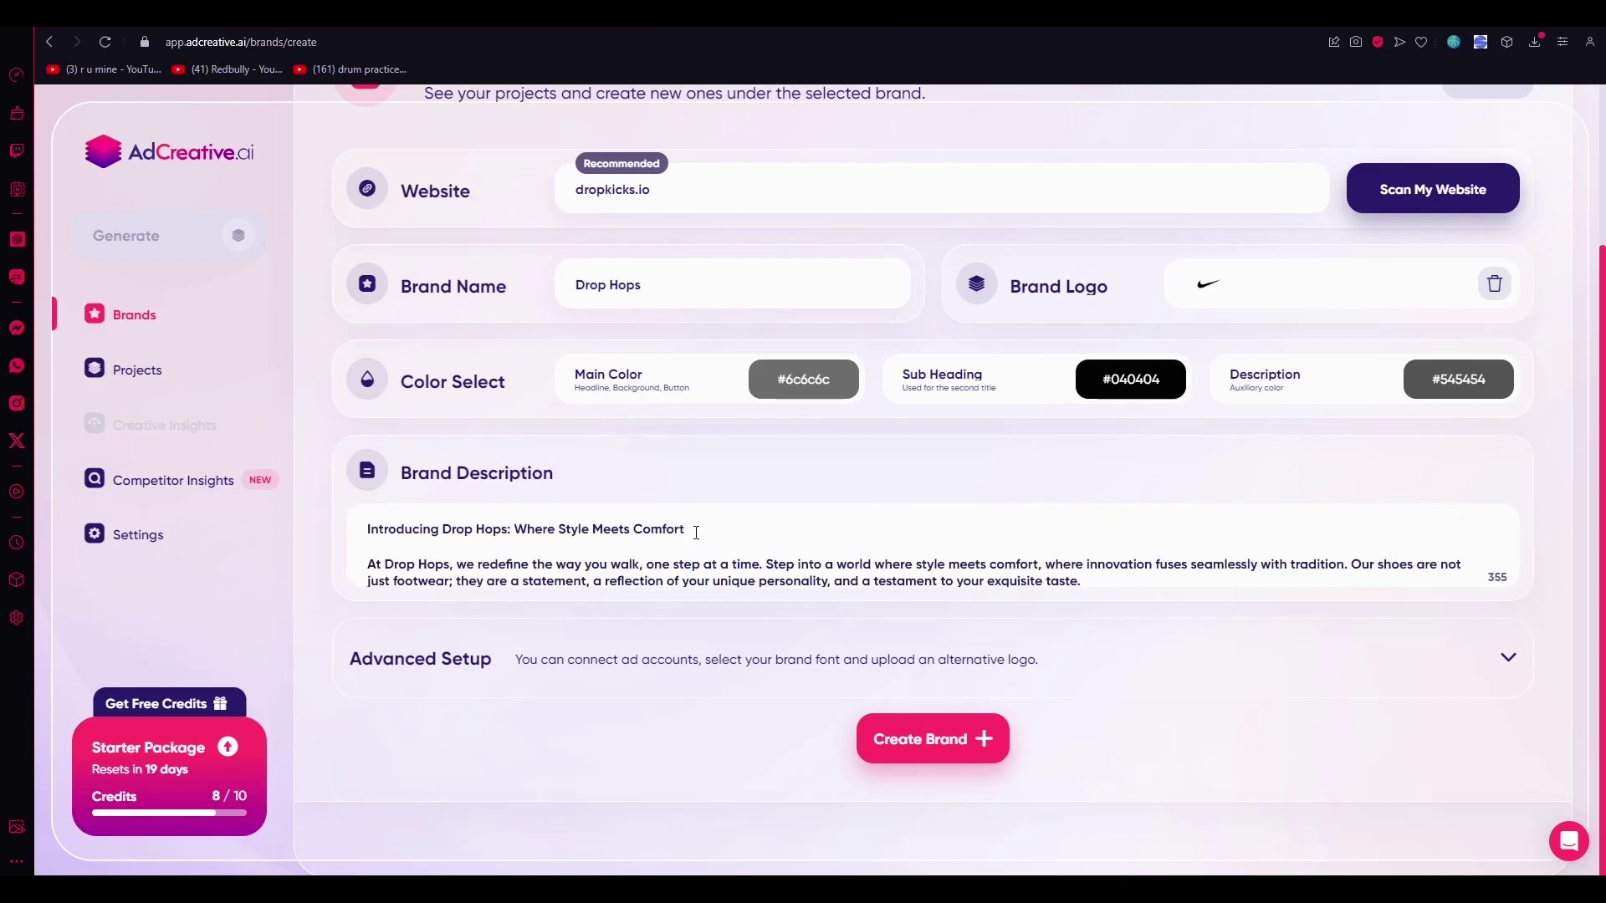
pyautogui.scroll(-5, 696, 532)
pyautogui.hotkey('ctrl', 'Tab')
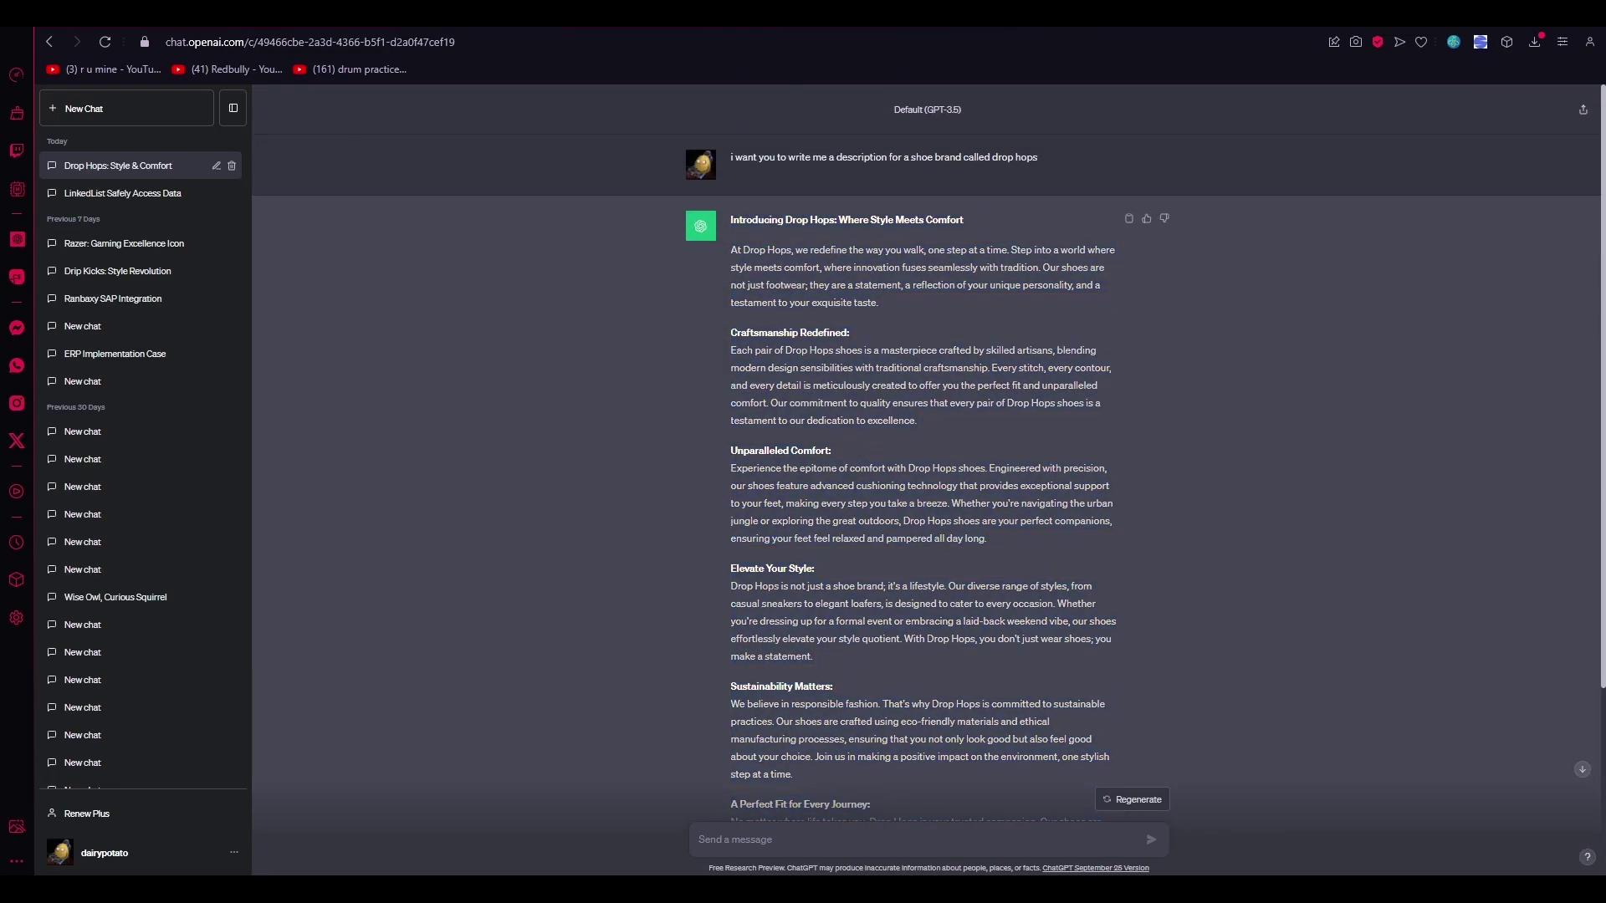
pyautogui.hotkey('ctrl', 'Tab')
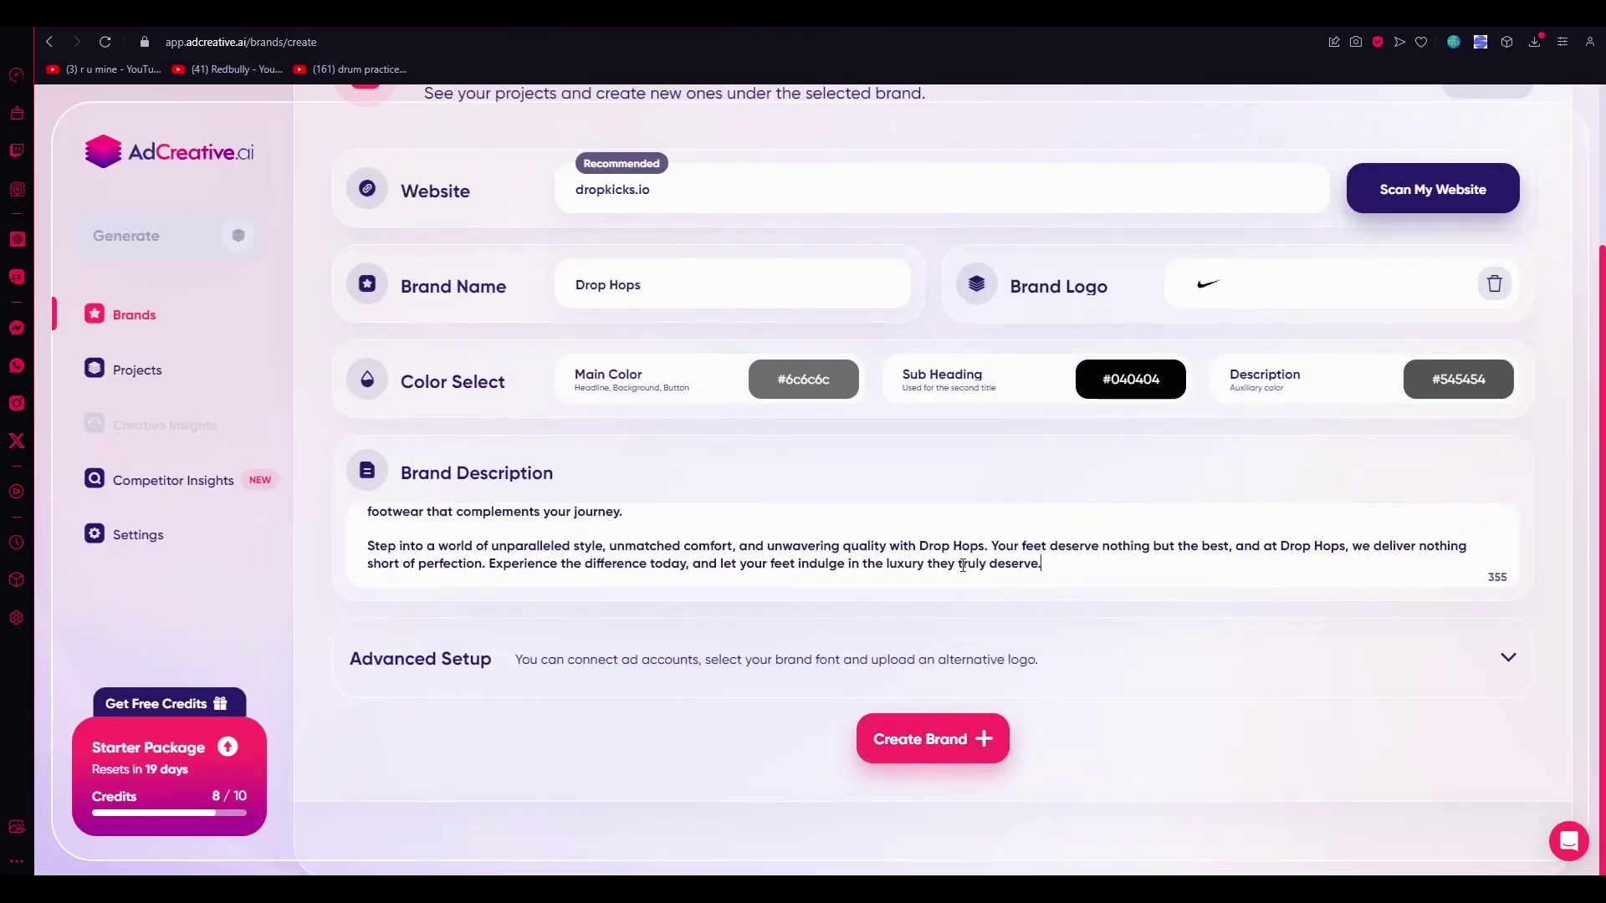
# Create the Drop Hops brand
pyautogui.click(926, 736)
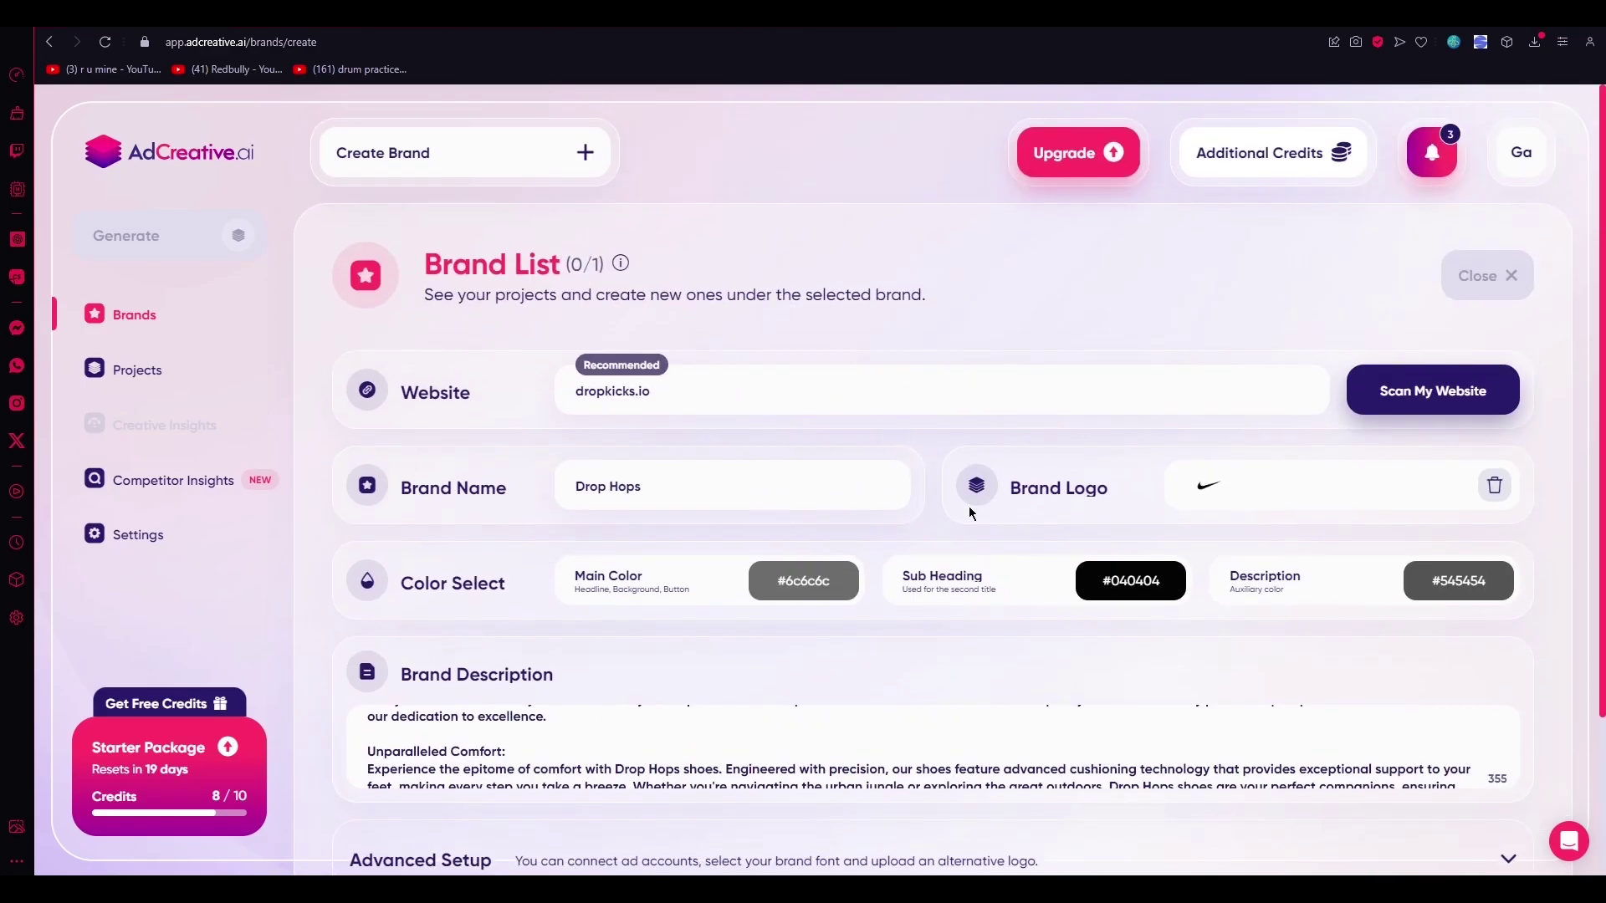
pyautogui.scroll(-3, 970, 512)
pyautogui.click(929, 736)
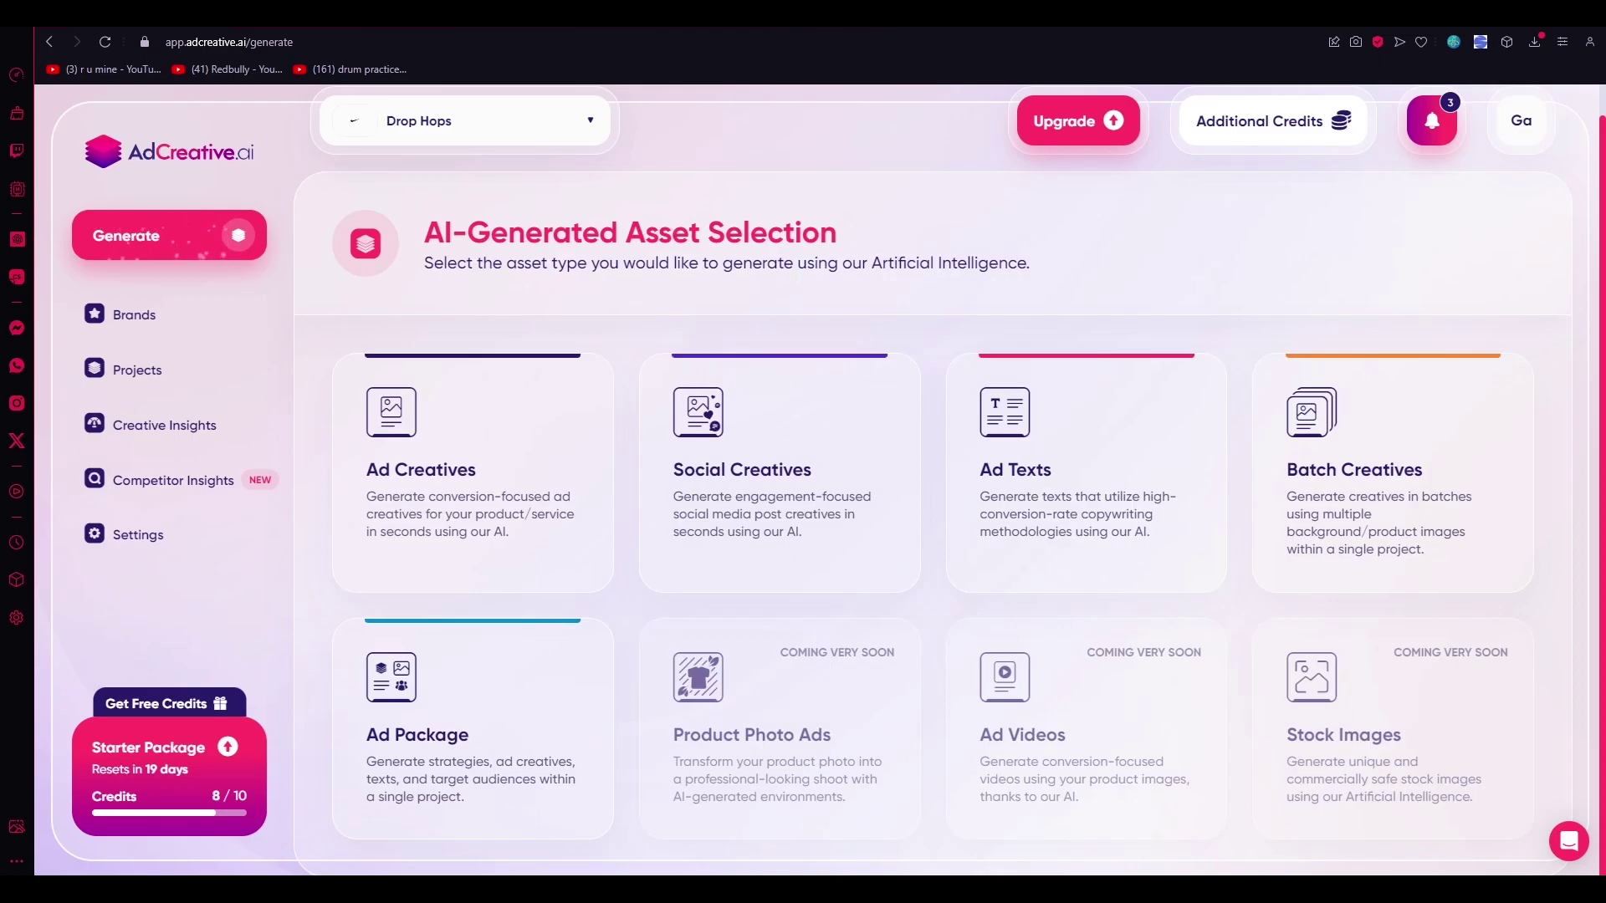
# Start an Ad Creatives project, keeping the Post Size (1080x1080) format
pyautogui.moveTo(573, 412)
pyautogui.click(416, 472)
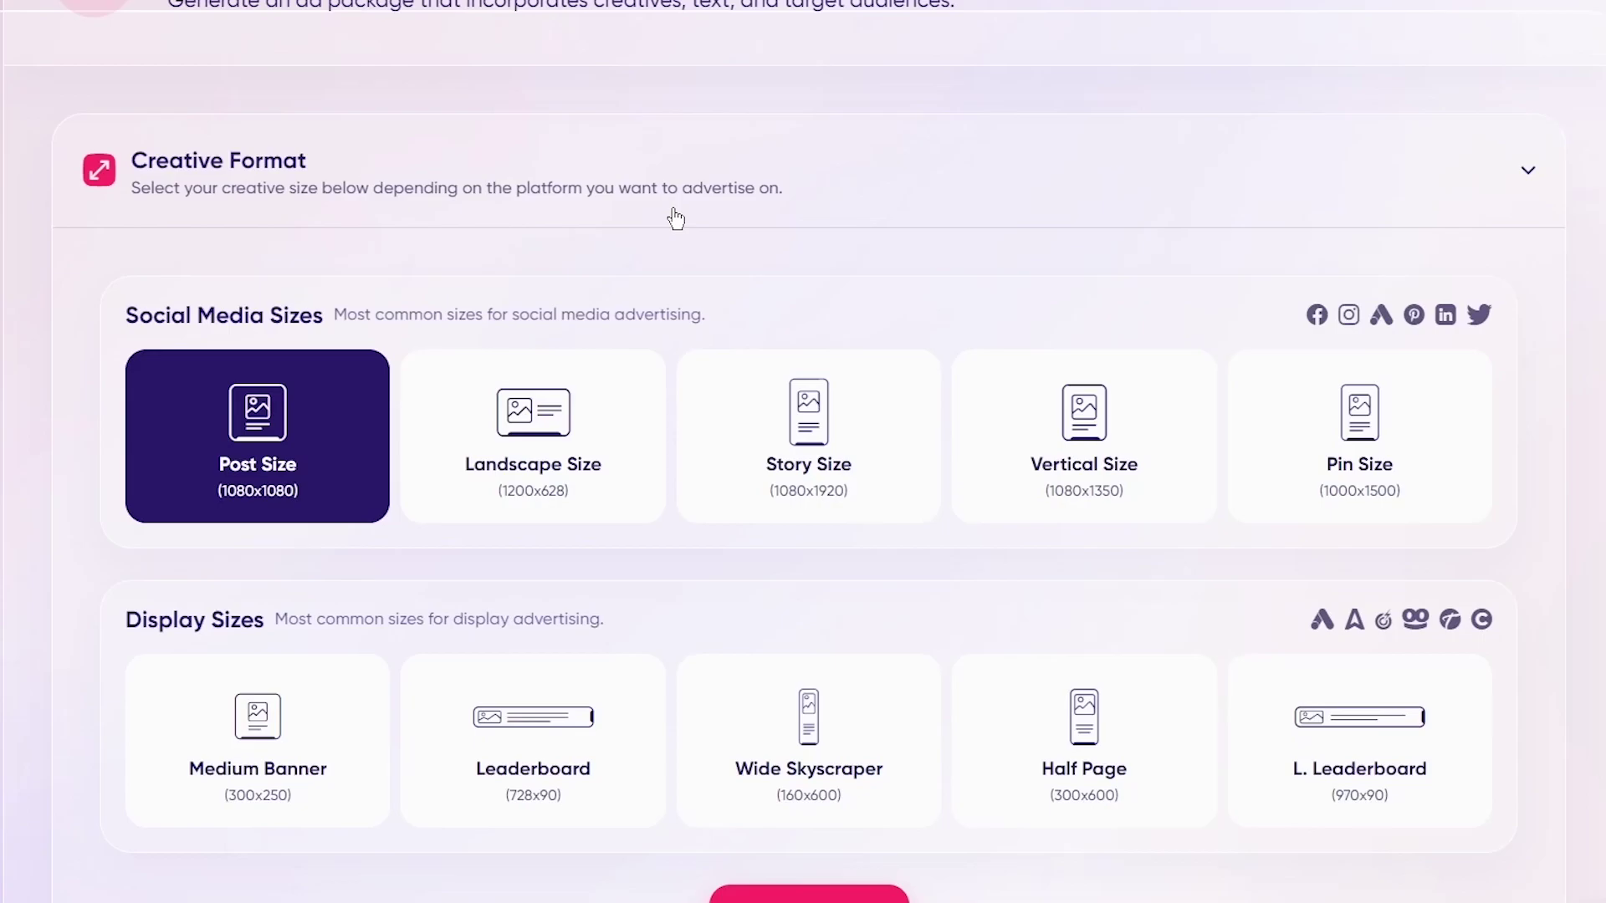
pyautogui.scroll(-5, 679, 215)
pyautogui.scroll(4, 694, 251)
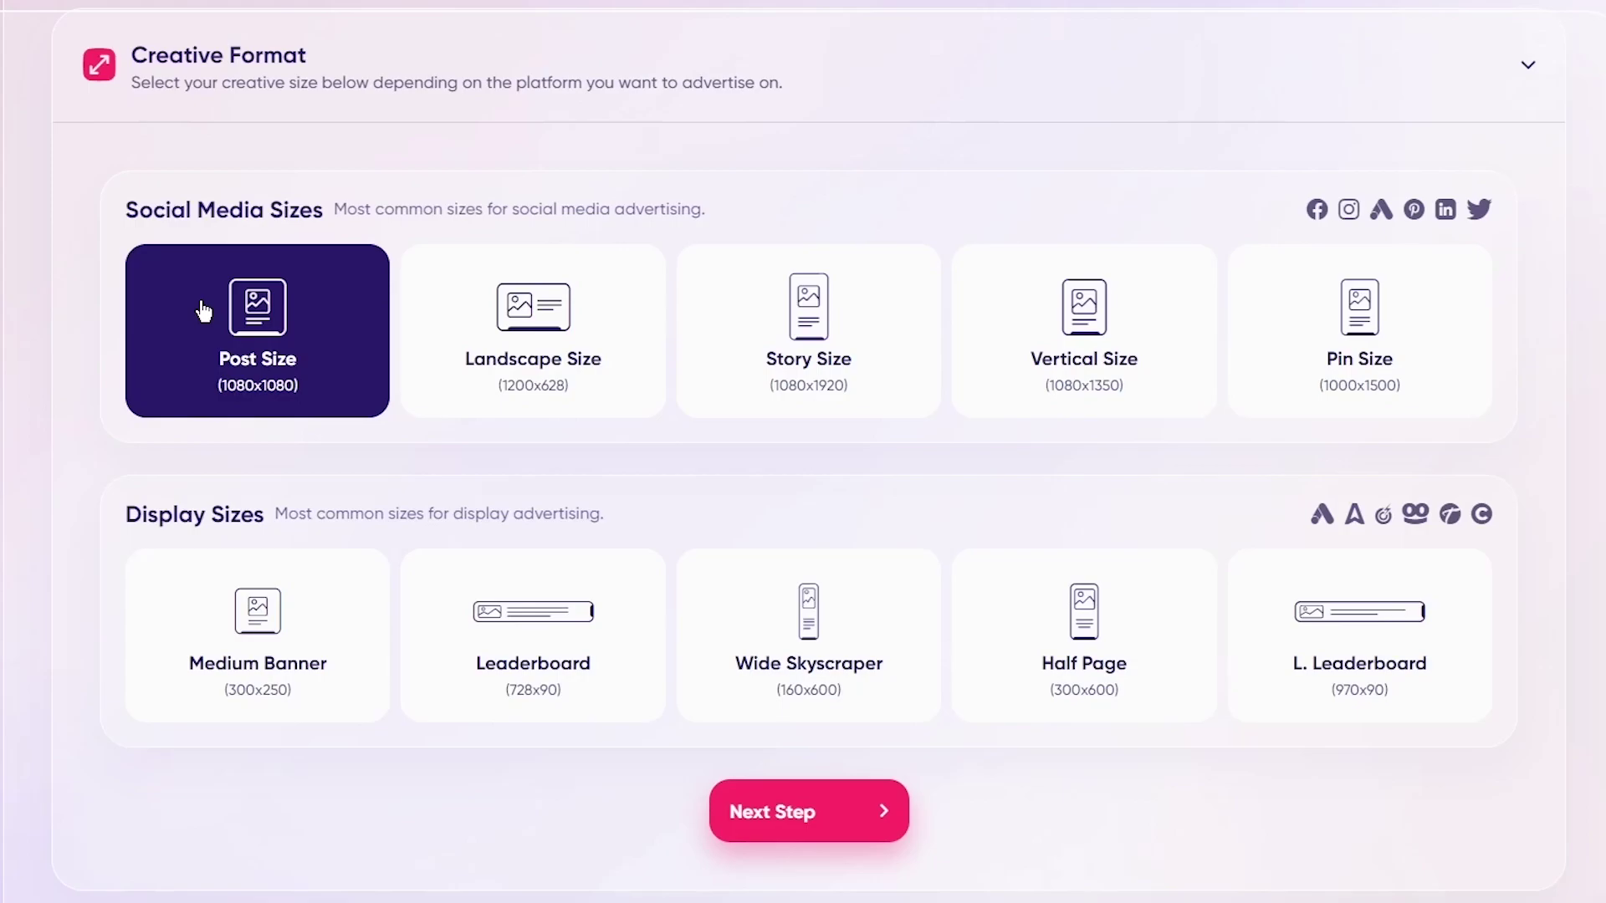
pyautogui.scroll(-5, 326, 309)
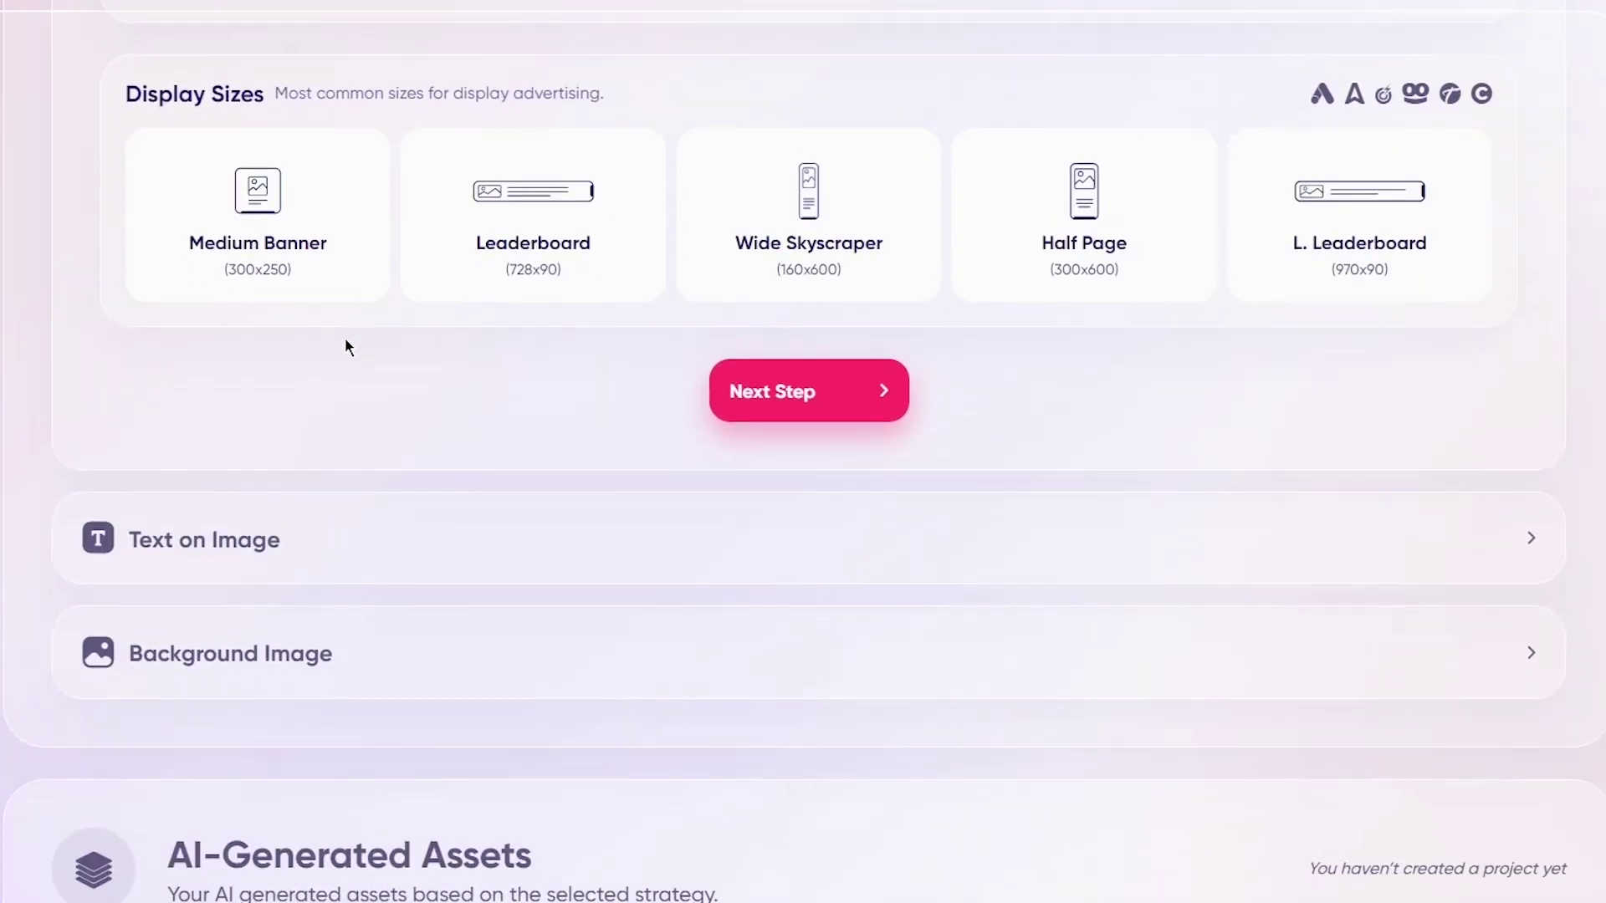
# Advance to Text on Image and expand the Generate Texts form
pyautogui.click(762, 393)
pyautogui.scroll(3, 595, 366)
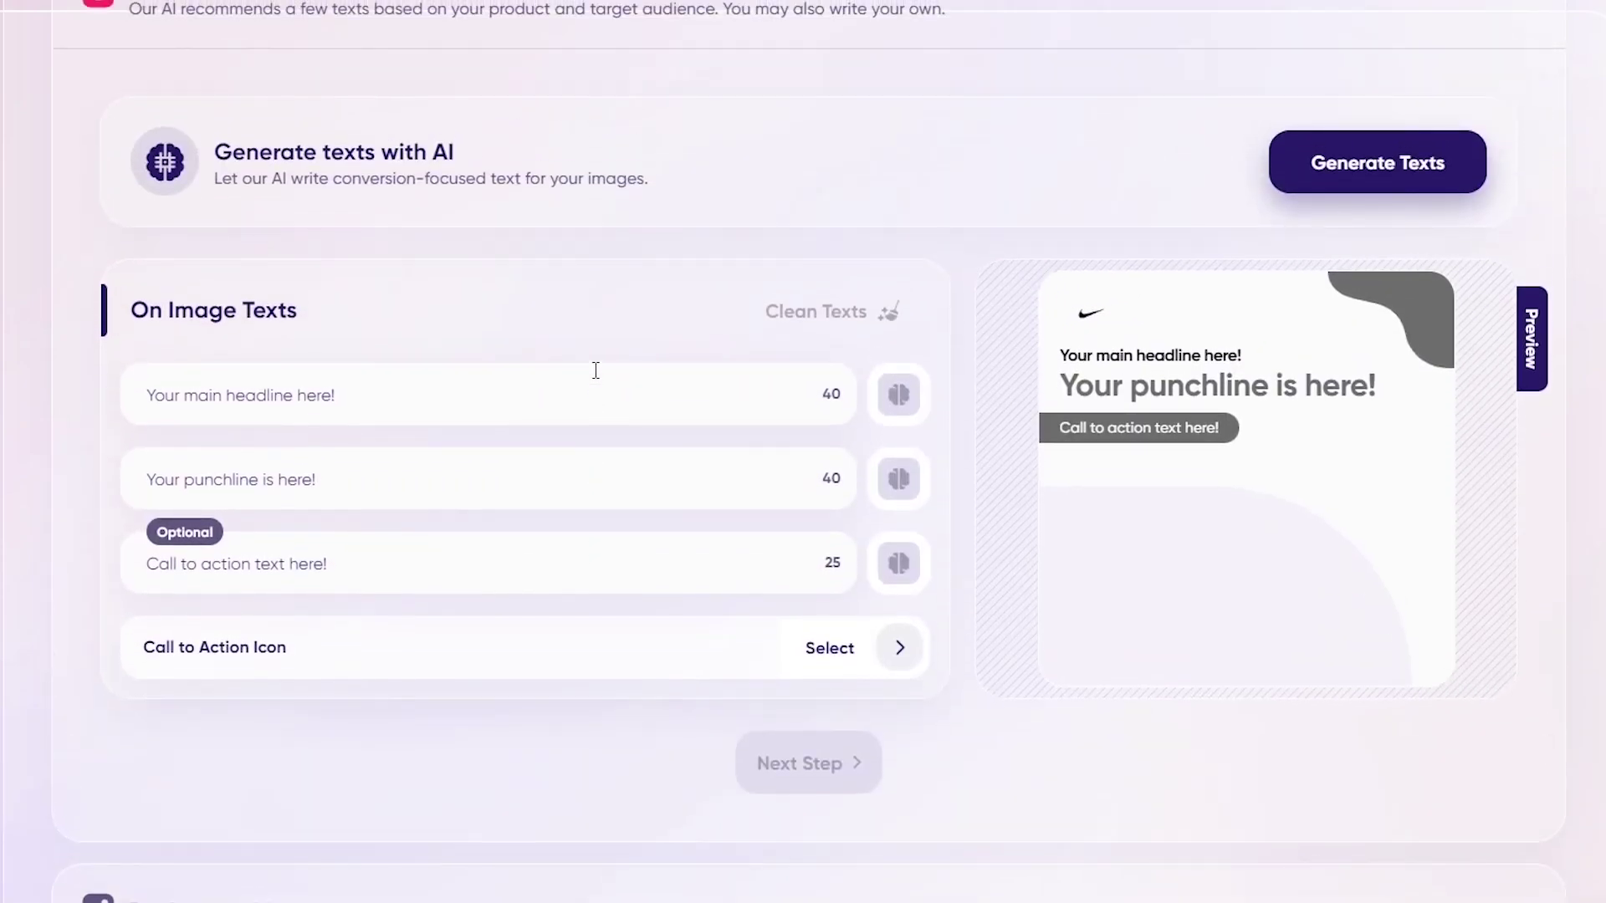
pyautogui.scroll(1, 625, 378)
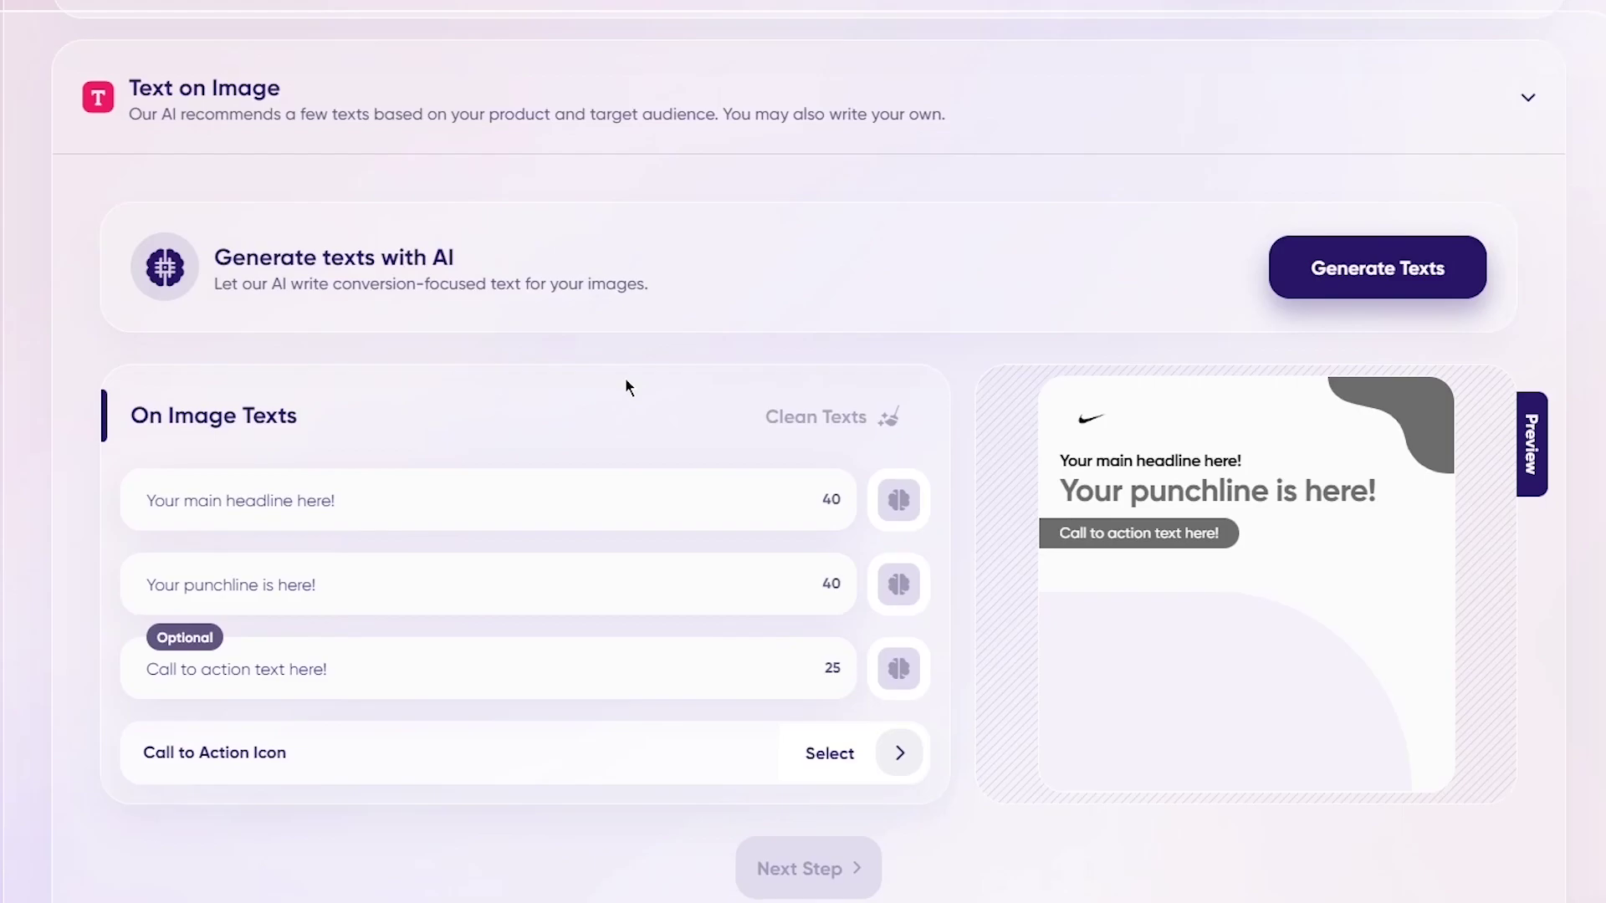
pyautogui.click(1432, 291)
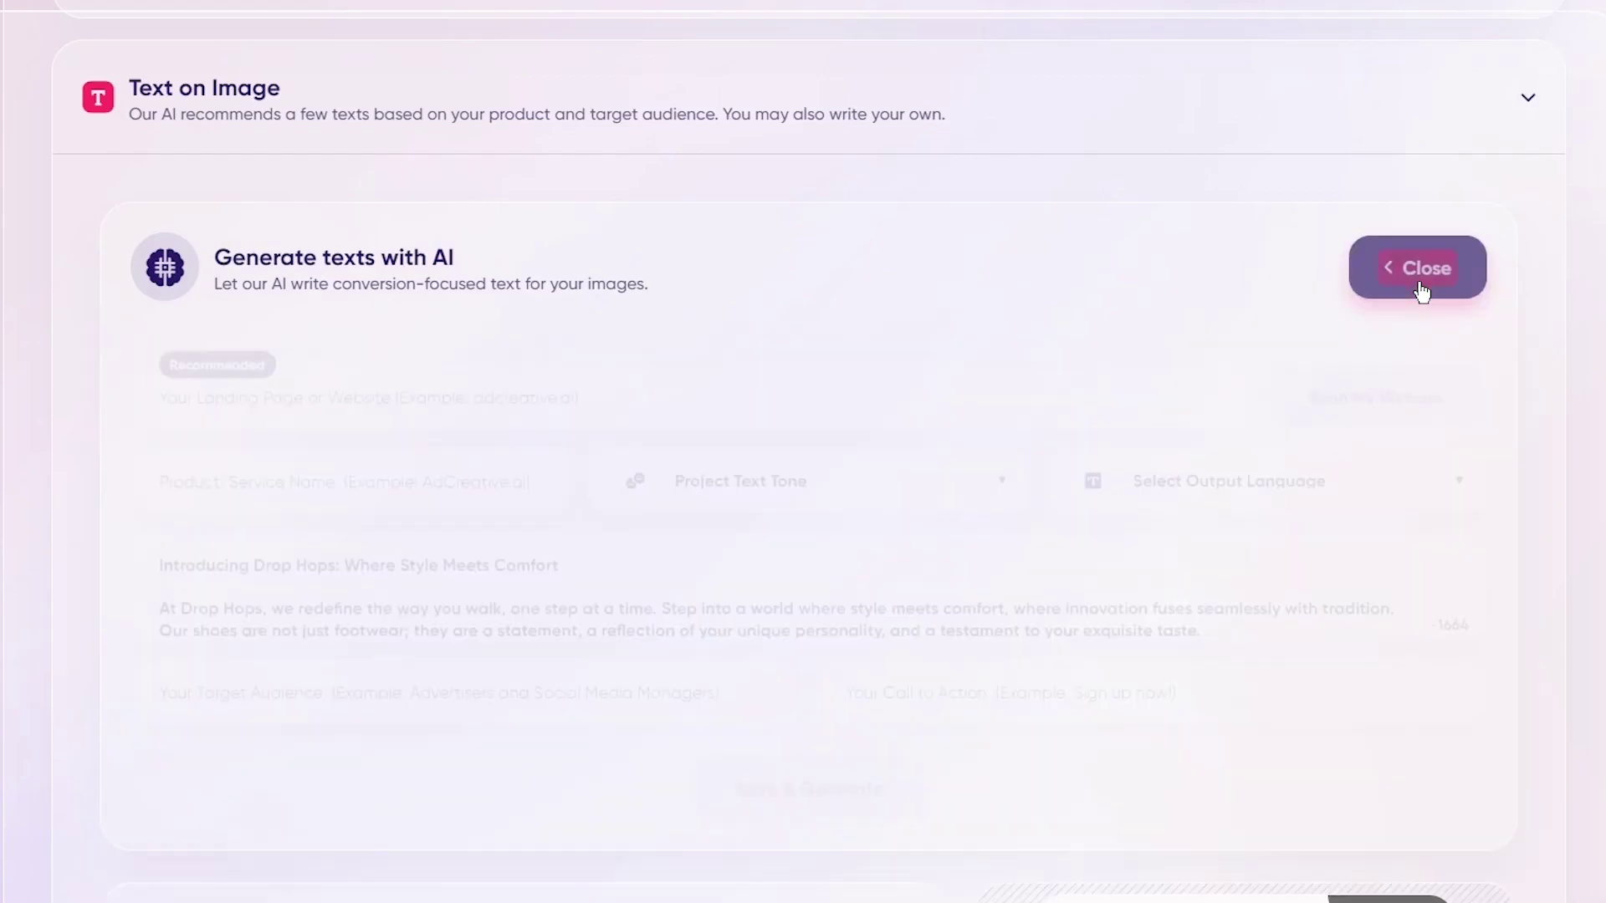
# Enter product name 'drop hops' and choose the Enthusiastic tone
pyautogui.click(1463, 271)
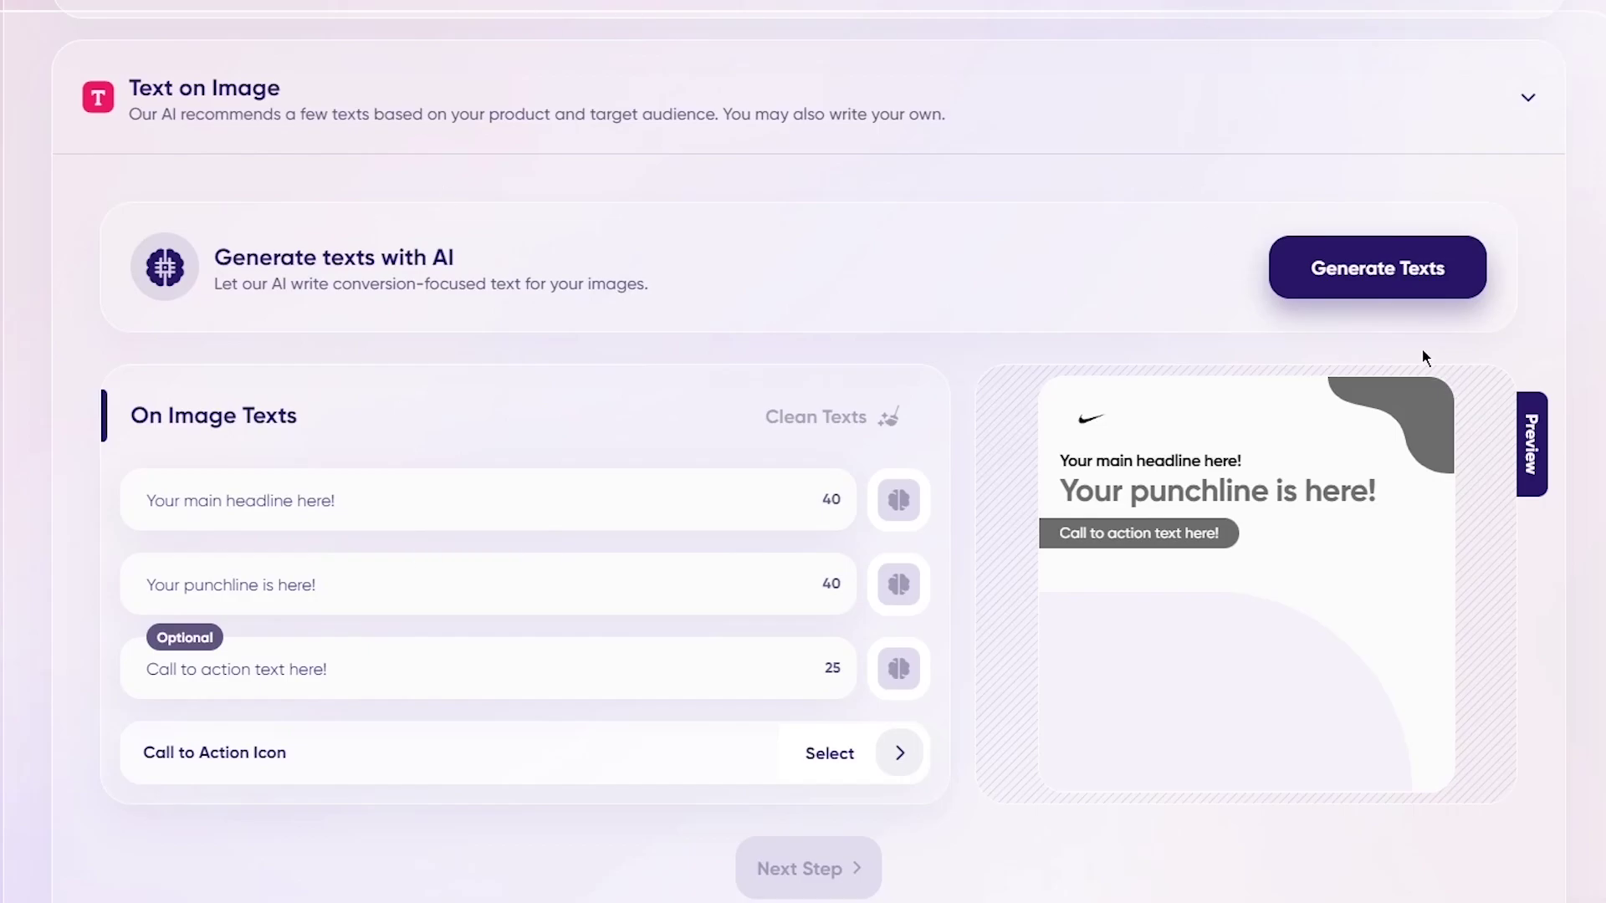
pyautogui.click(1372, 284)
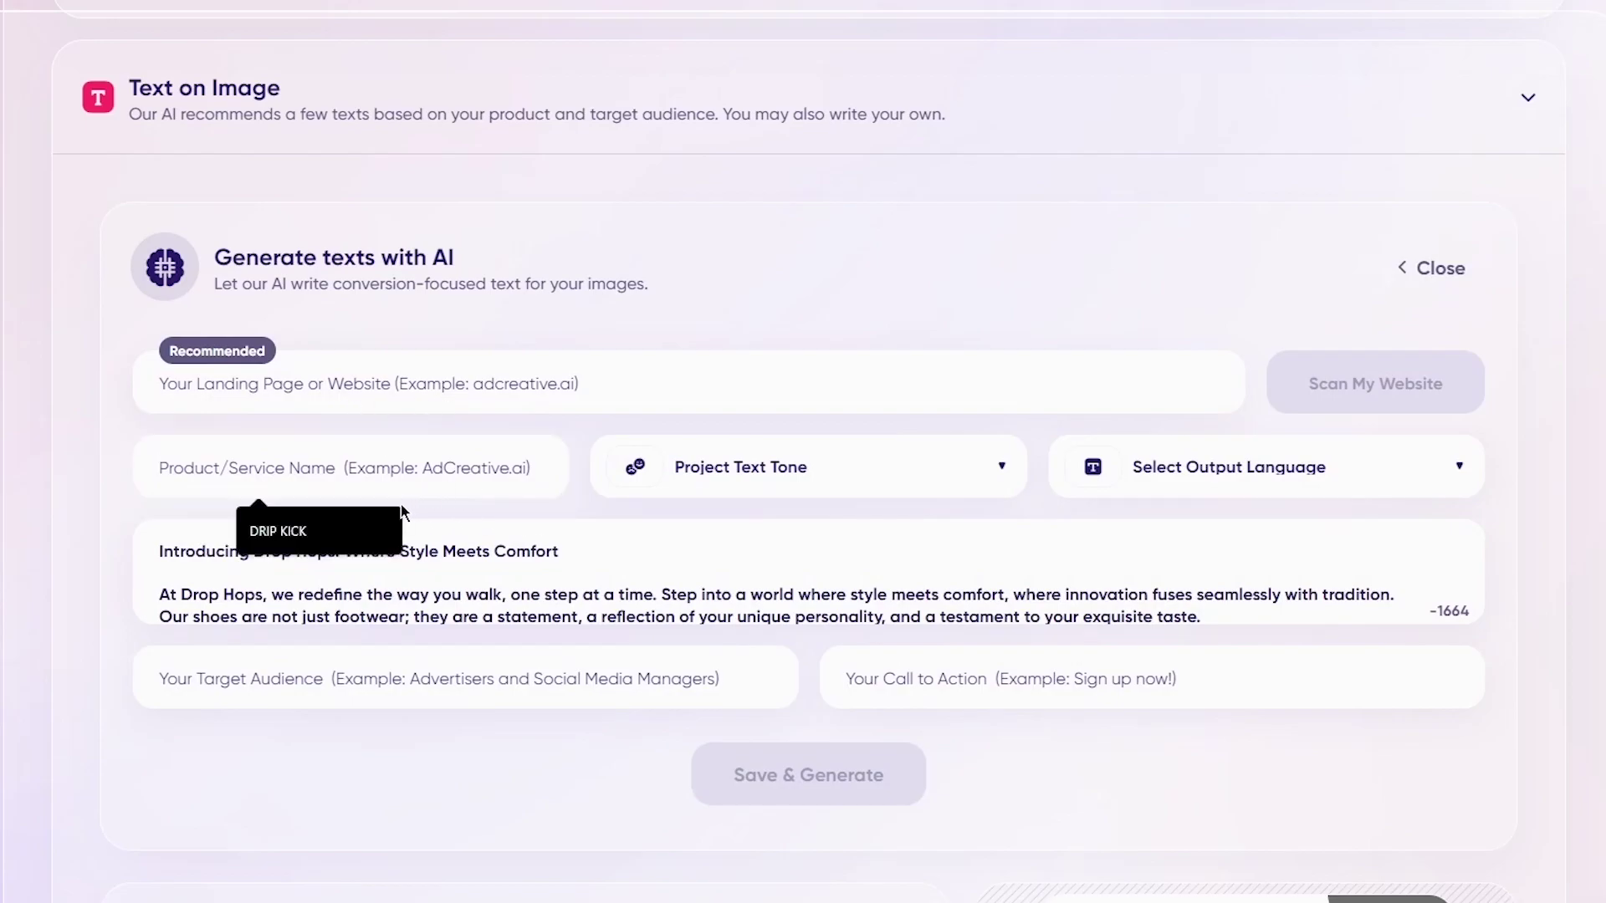
pyautogui.click(418, 465)
pyautogui.write('drop hops')
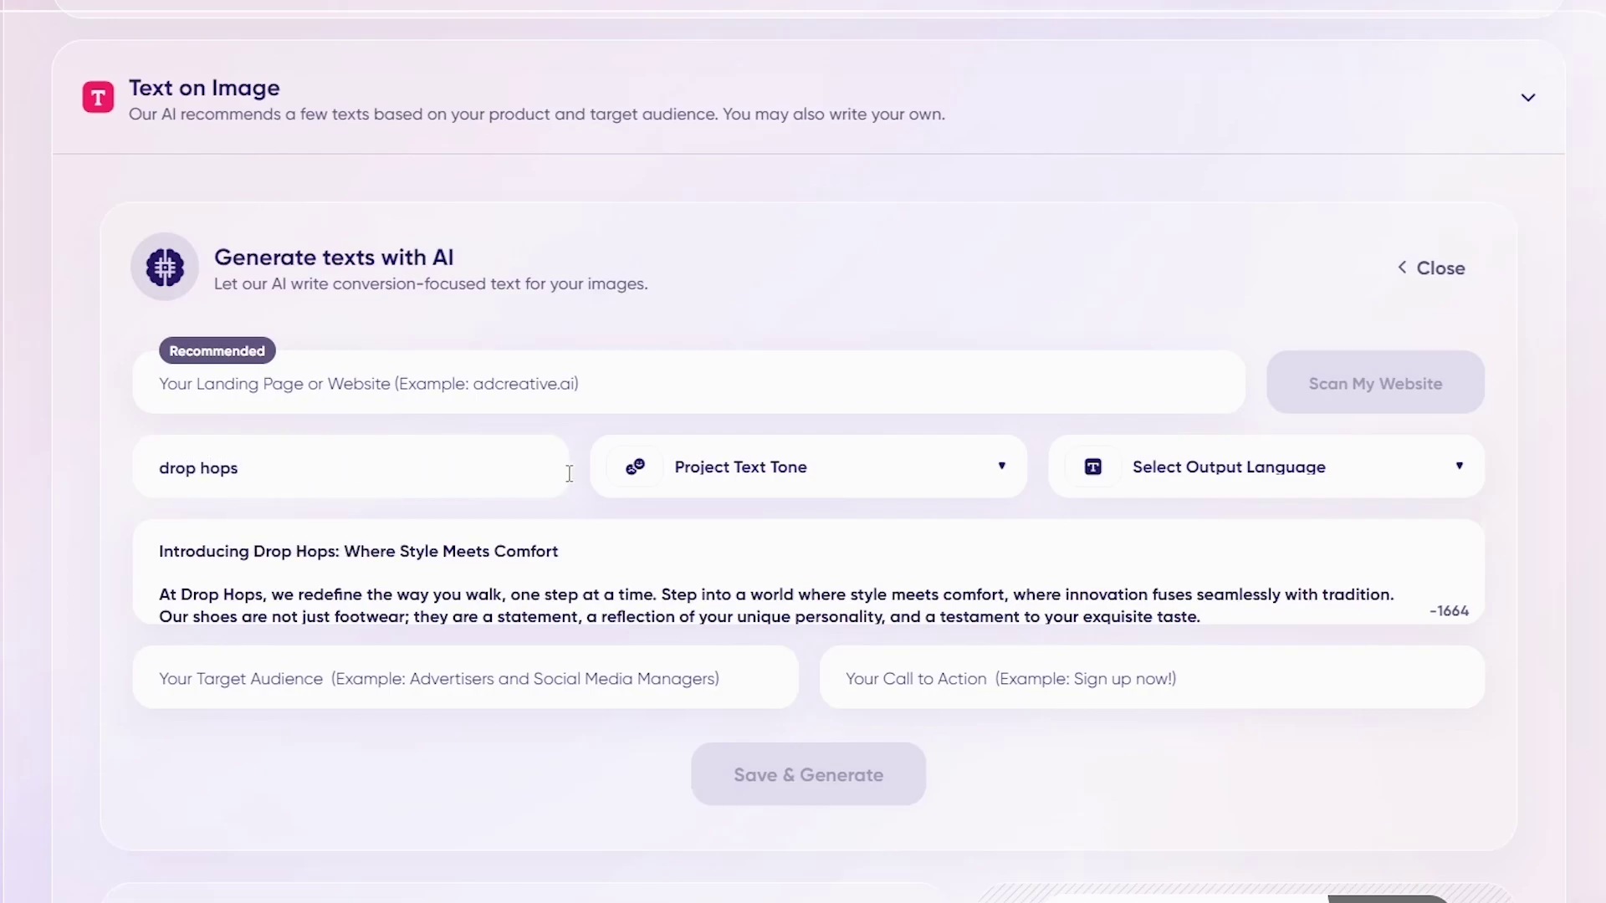
pyautogui.click(1000, 465)
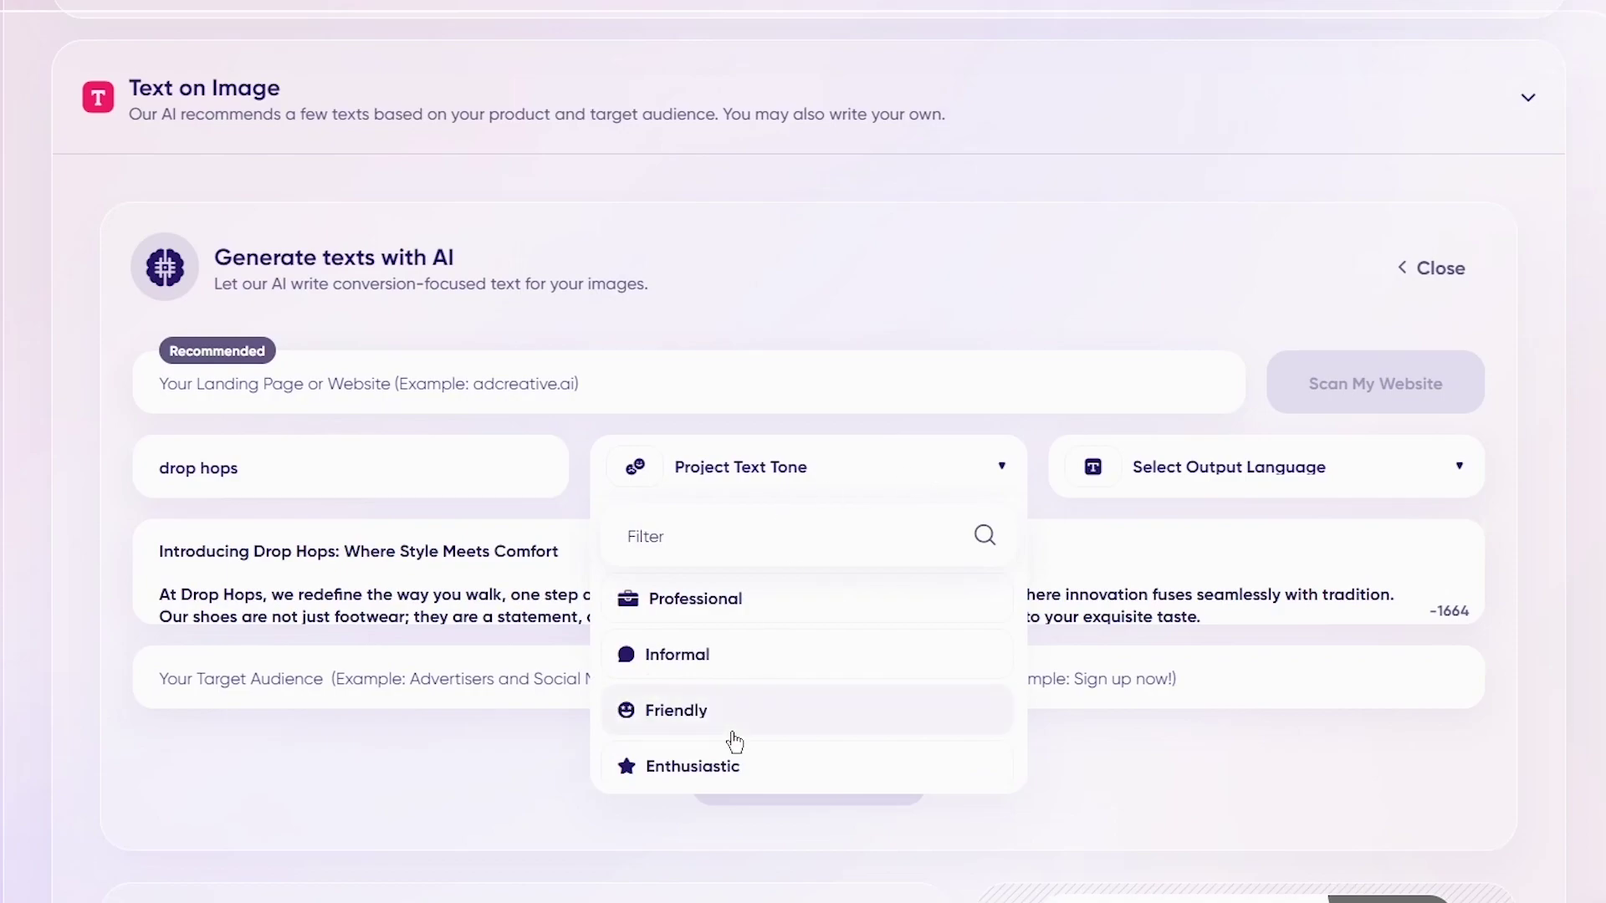
pyautogui.scroll(-3, 781, 674)
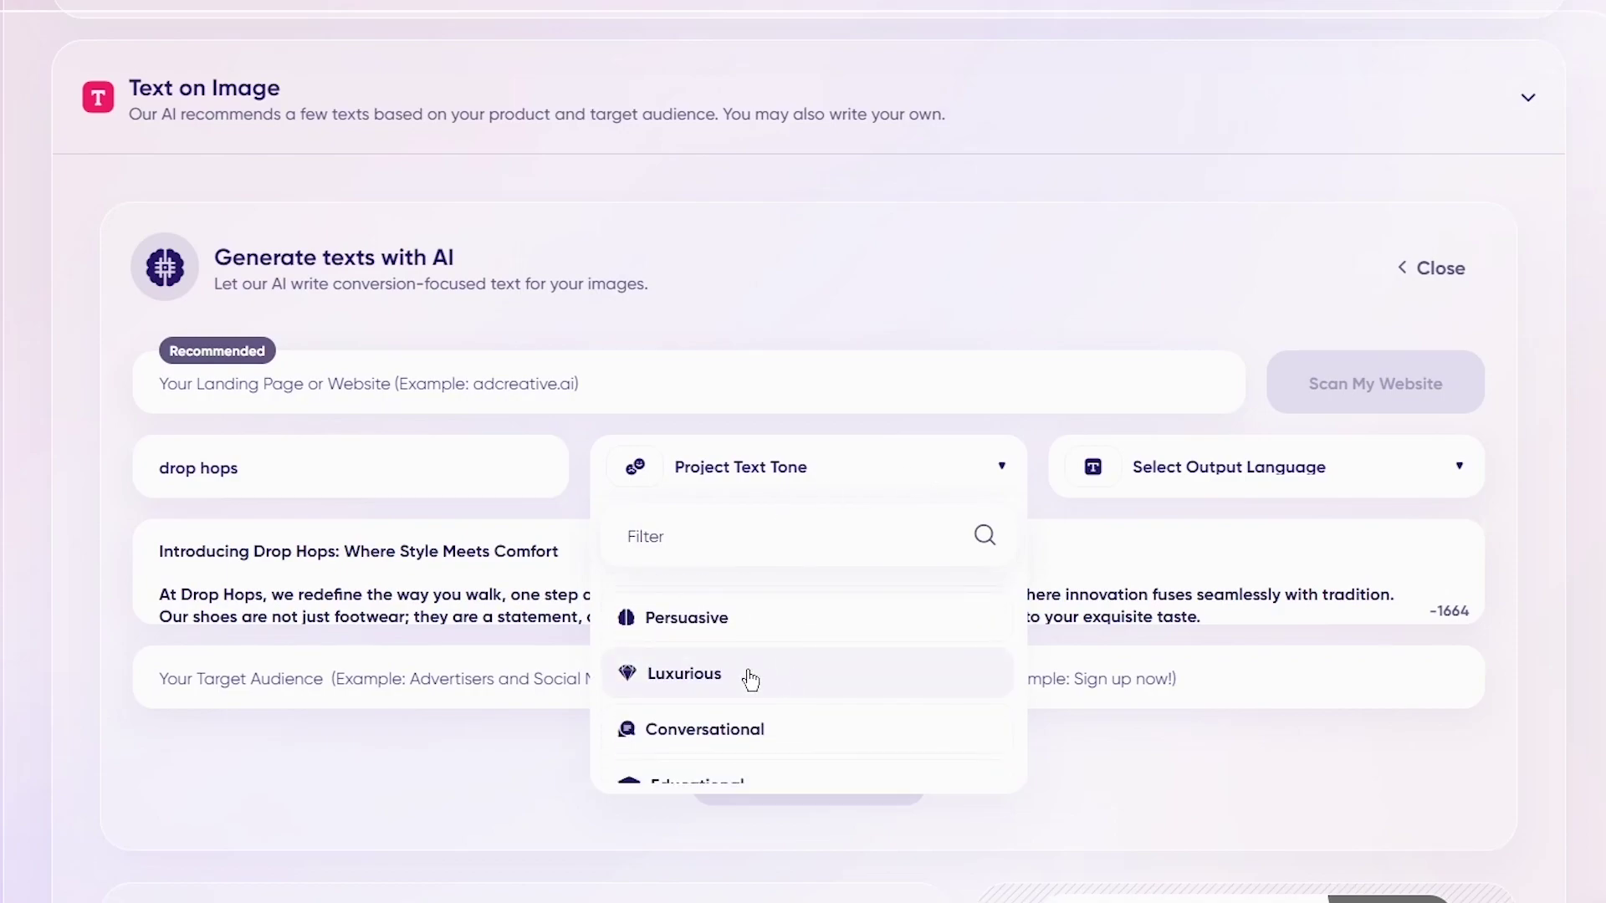
pyautogui.scroll(3, 749, 673)
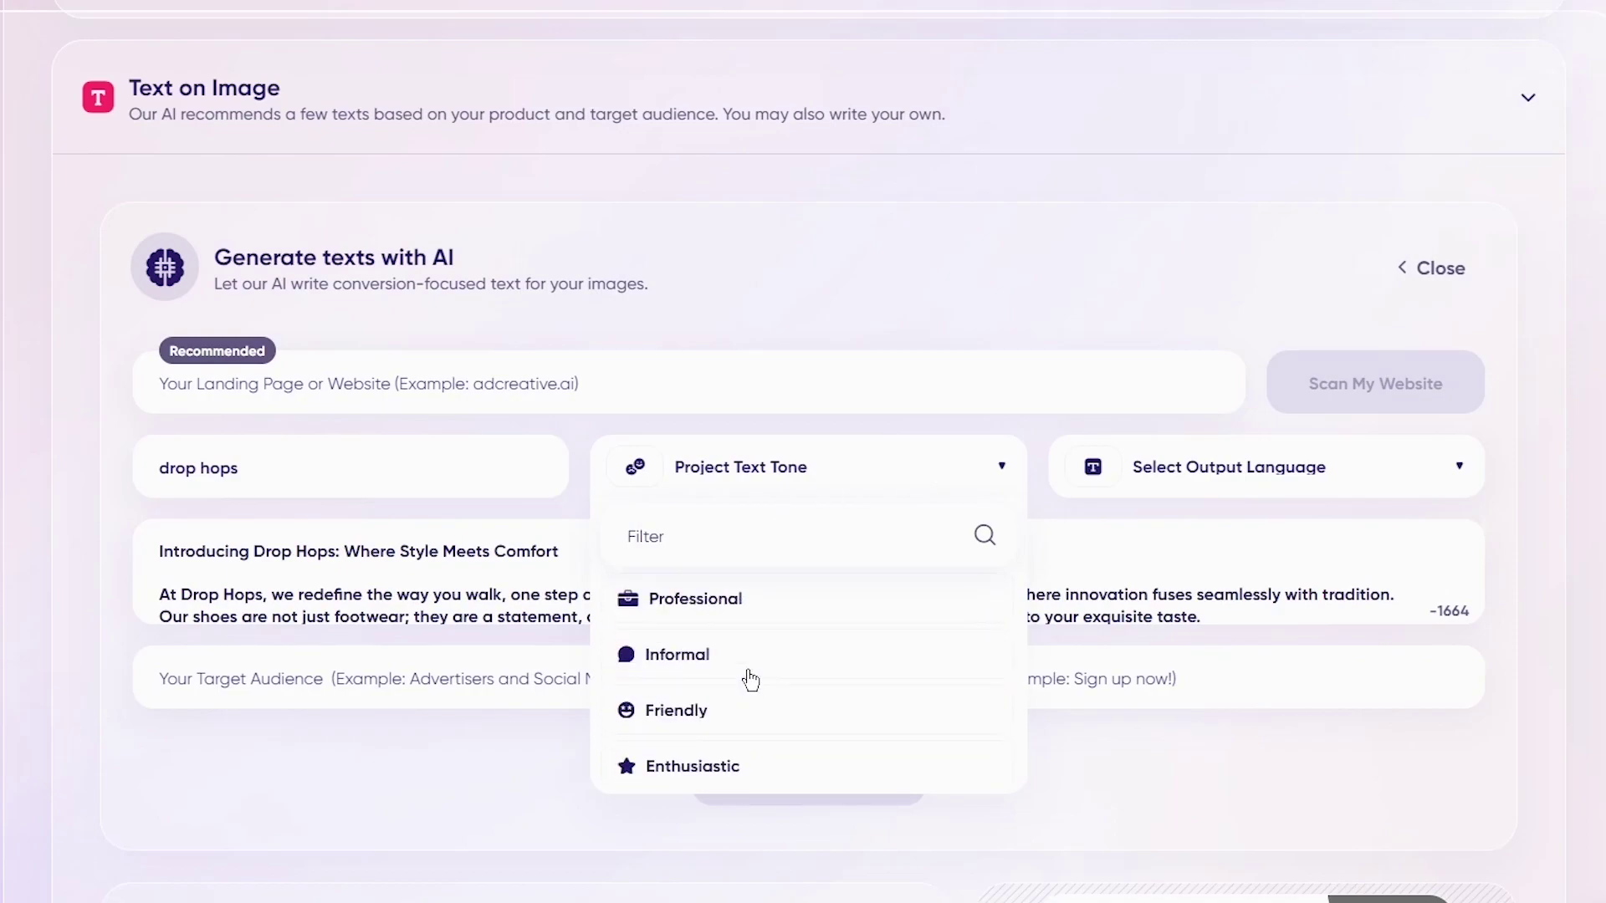
pyautogui.click(716, 766)
# Set language English, audience Shoe Enthusiasts, and call to action 'buy now for 50% off'
pyautogui.click(1292, 484)
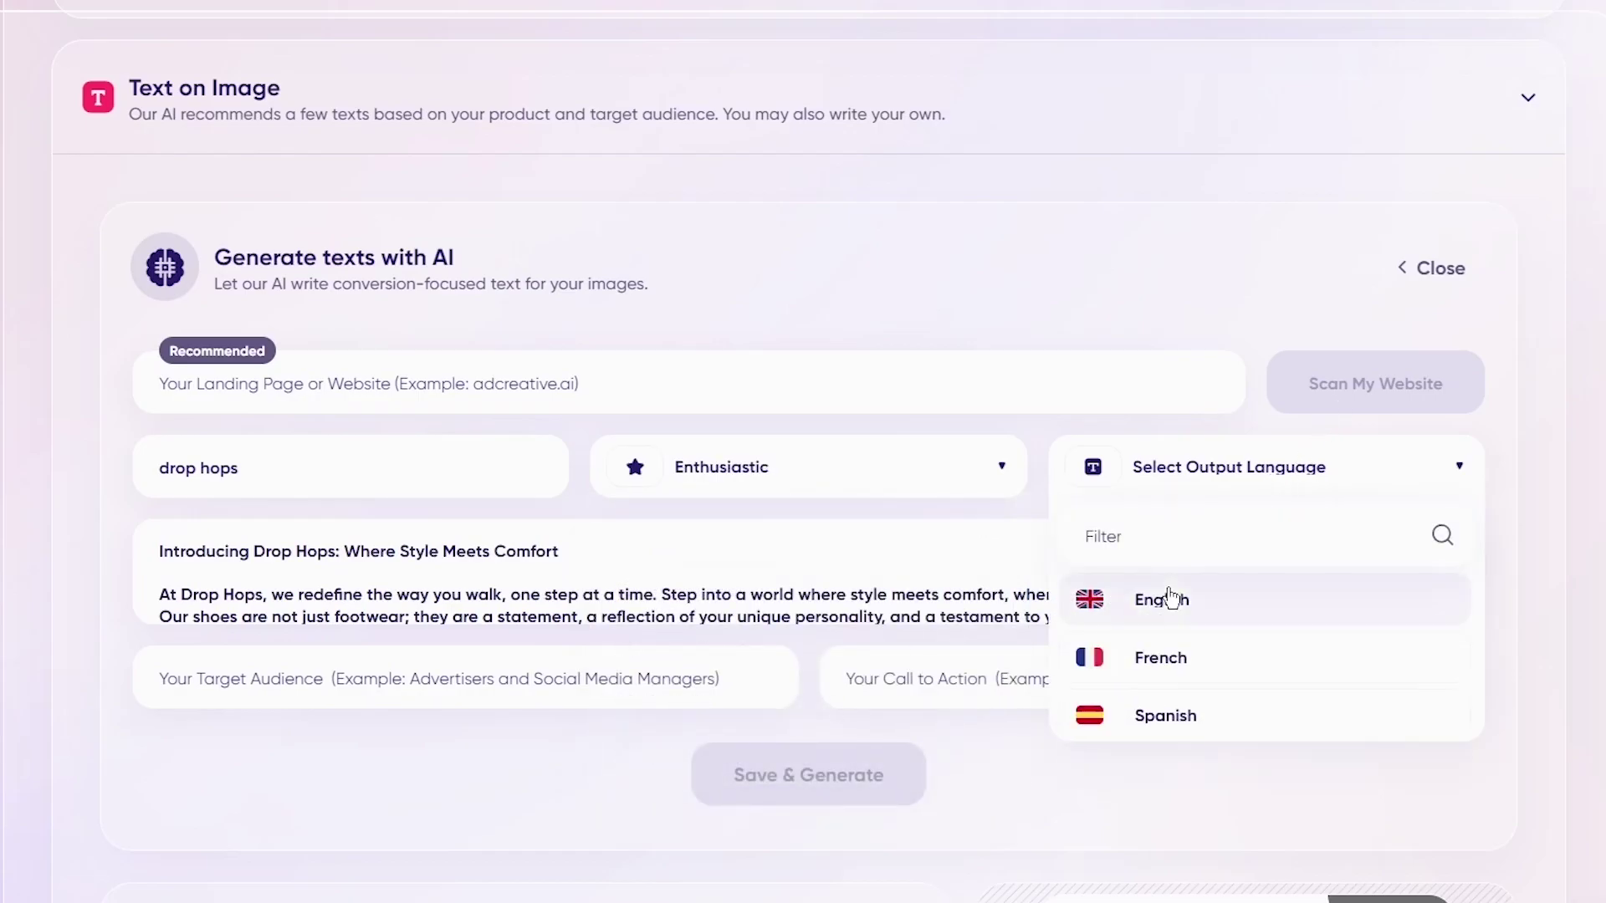
pyautogui.click(1166, 599)
pyautogui.scroll(-10, 750, 563)
pyautogui.scroll(-6, 750, 562)
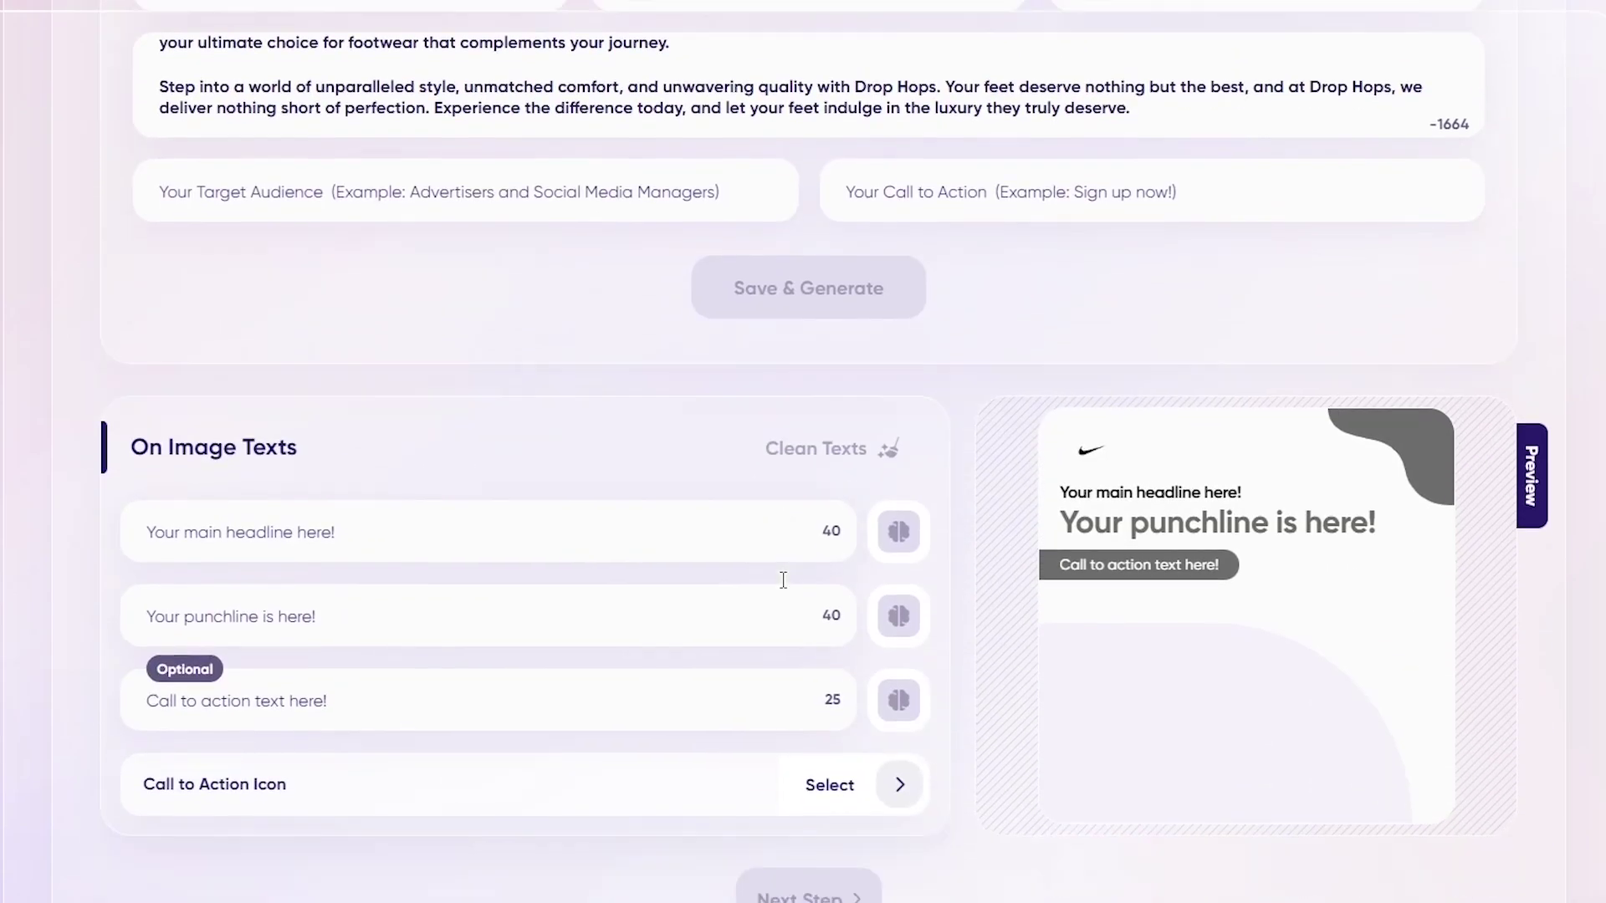
pyautogui.scroll(5, 358, 620)
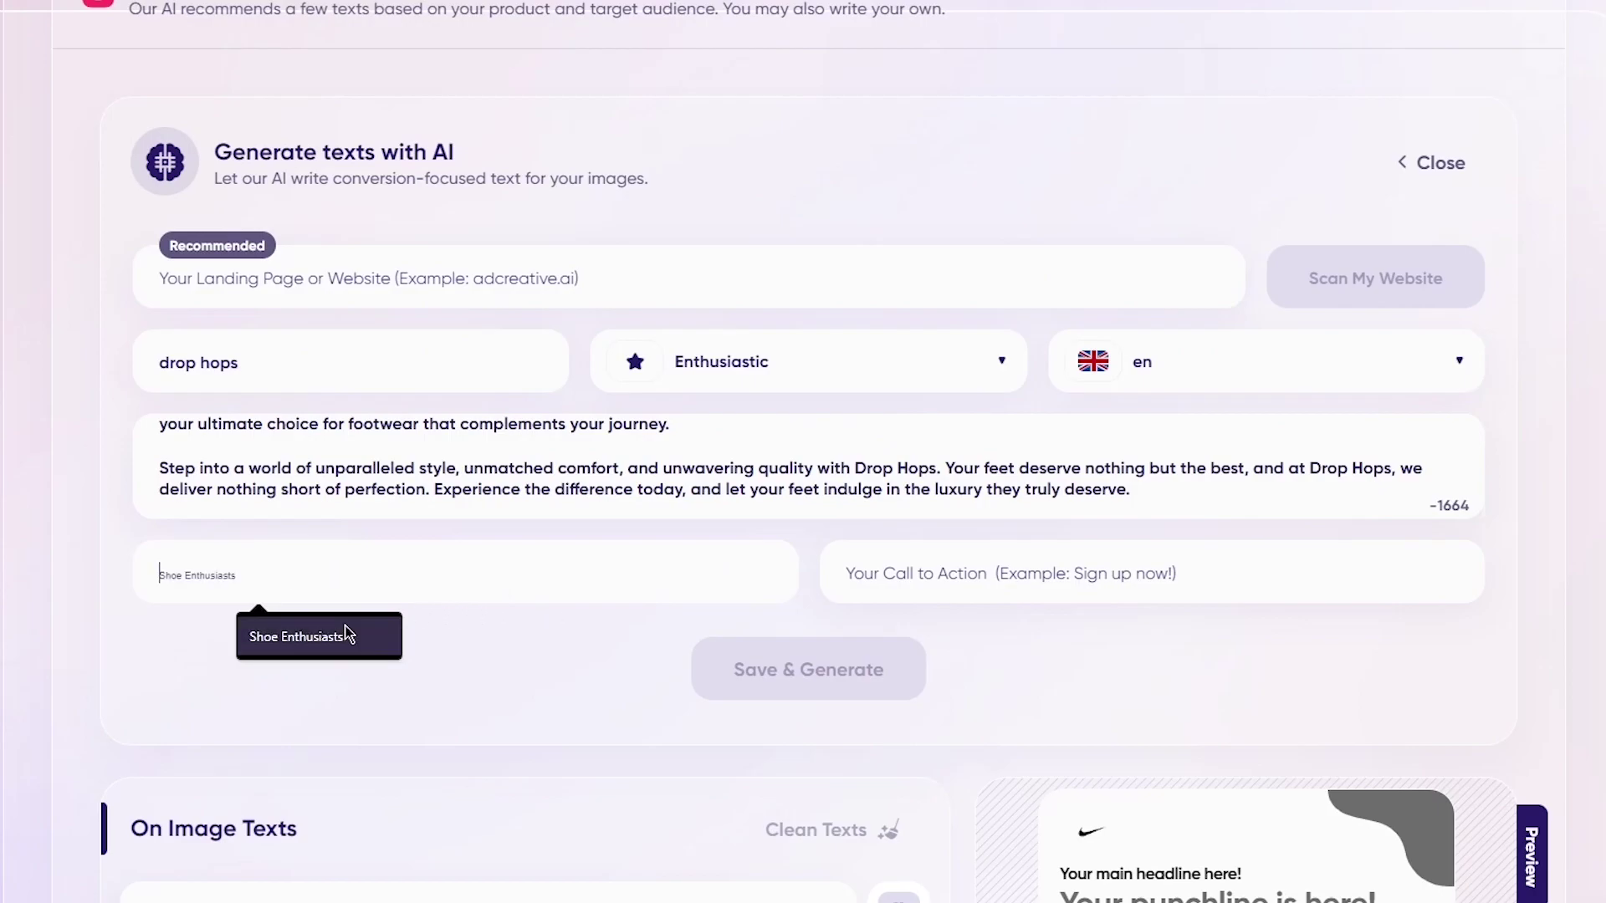
pyautogui.click(318, 636)
pyautogui.click(993, 577)
pyautogui.click(992, 637)
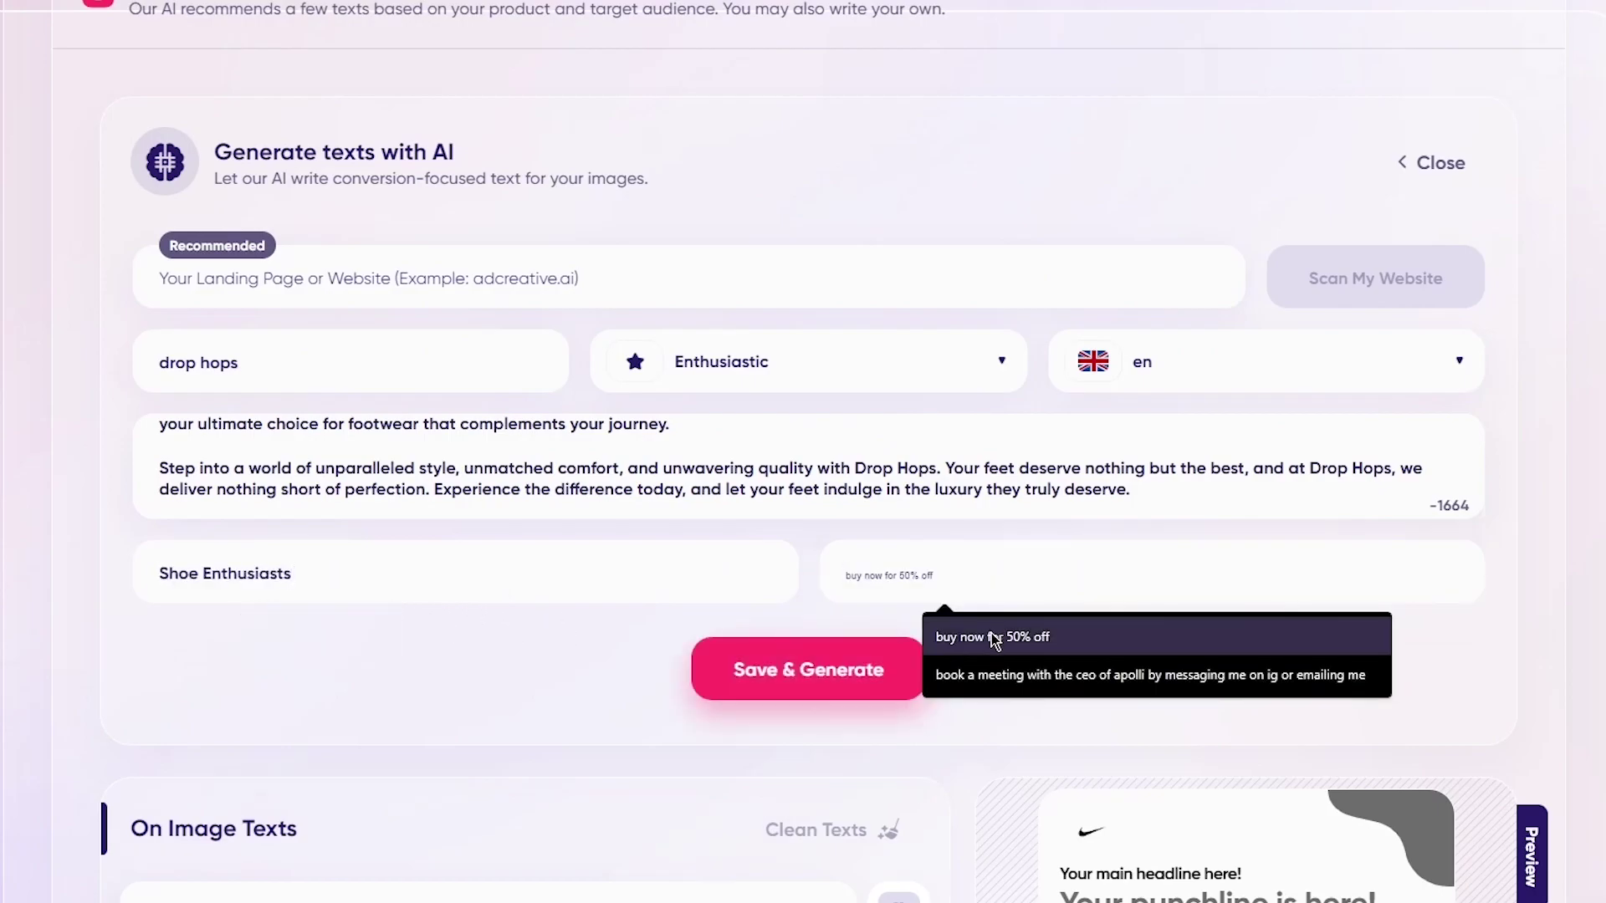
pyautogui.click(871, 676)
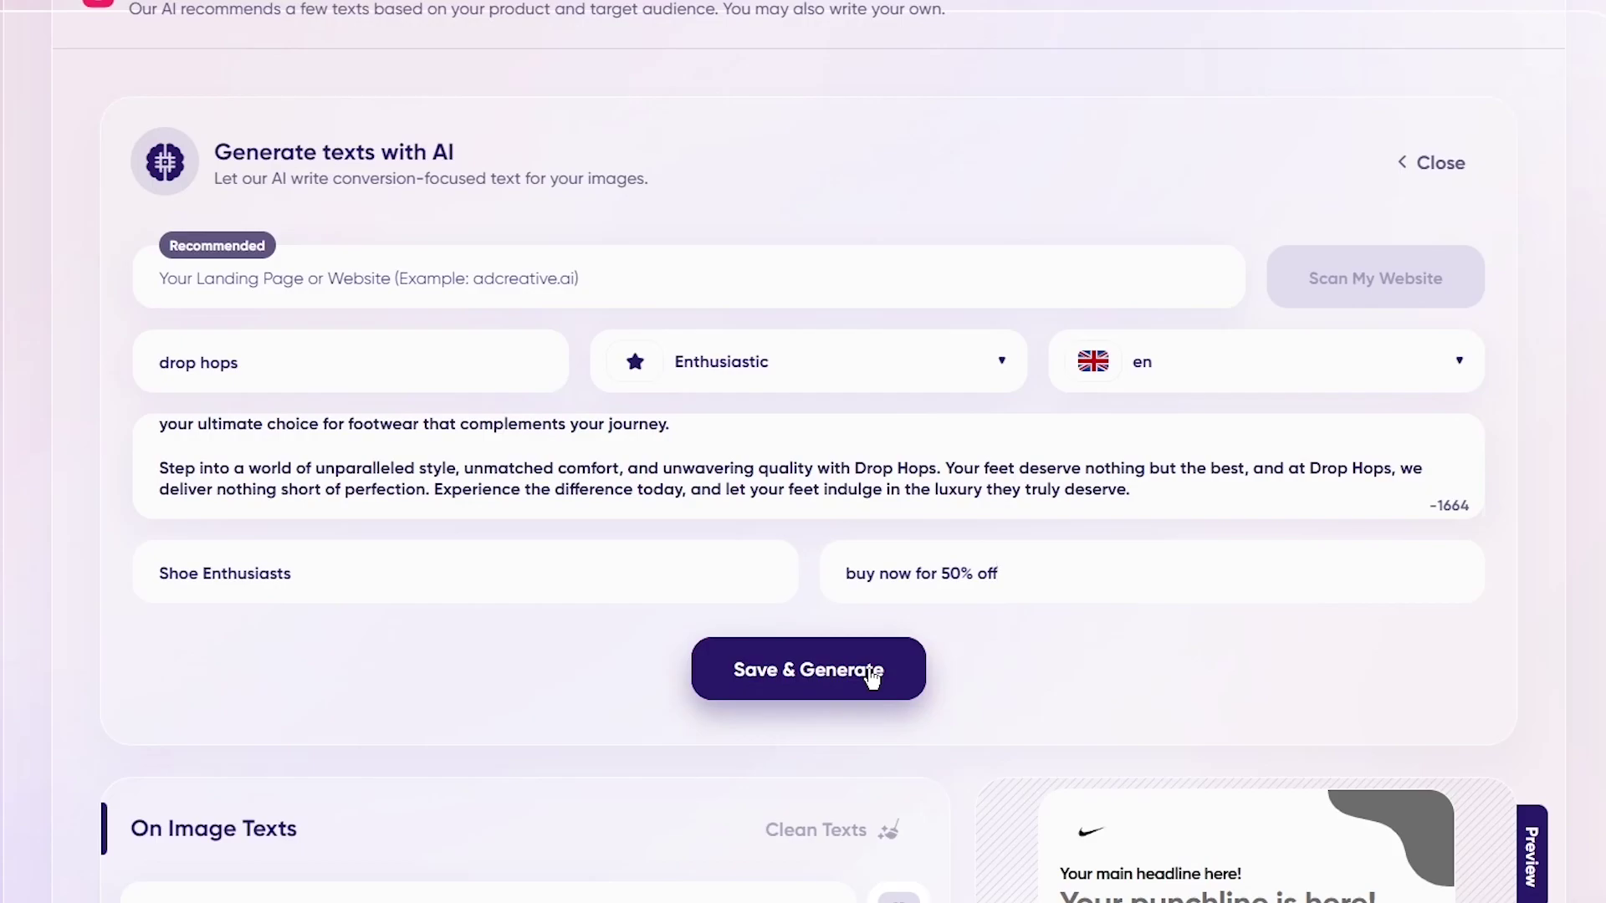
# Save the form and generate the three on-image texts, starting with 'Ready to redefine your style?'
pyautogui.click(872, 676)
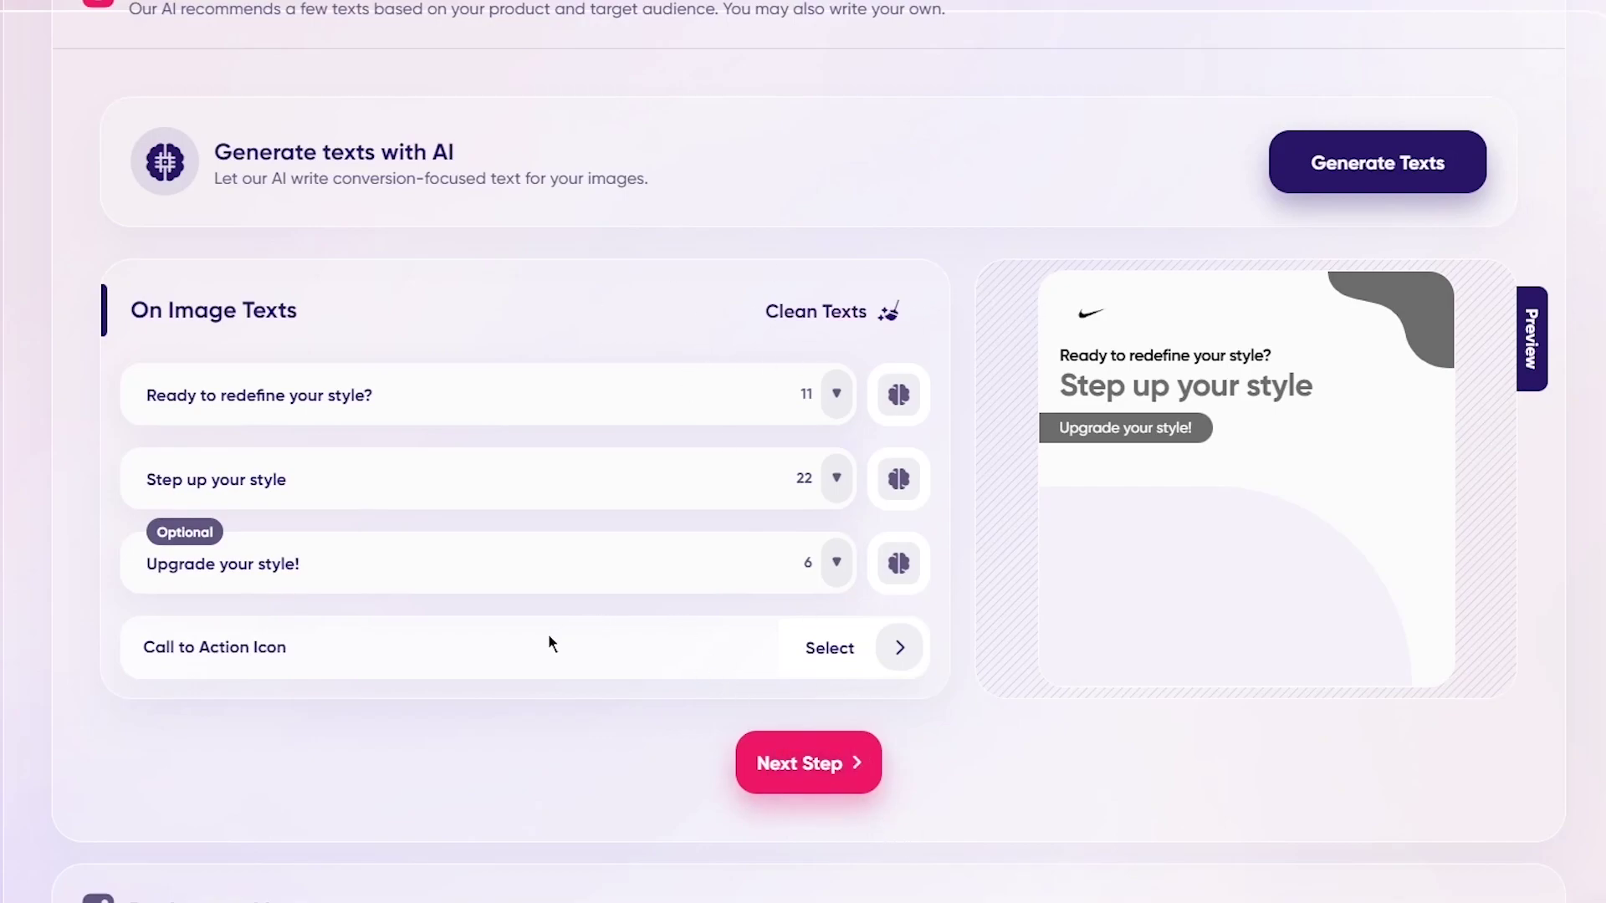
# Swap the headline to 'Looking for shoes that make a statement?' and rewrite it in an informal tone
pyautogui.click(837, 398)
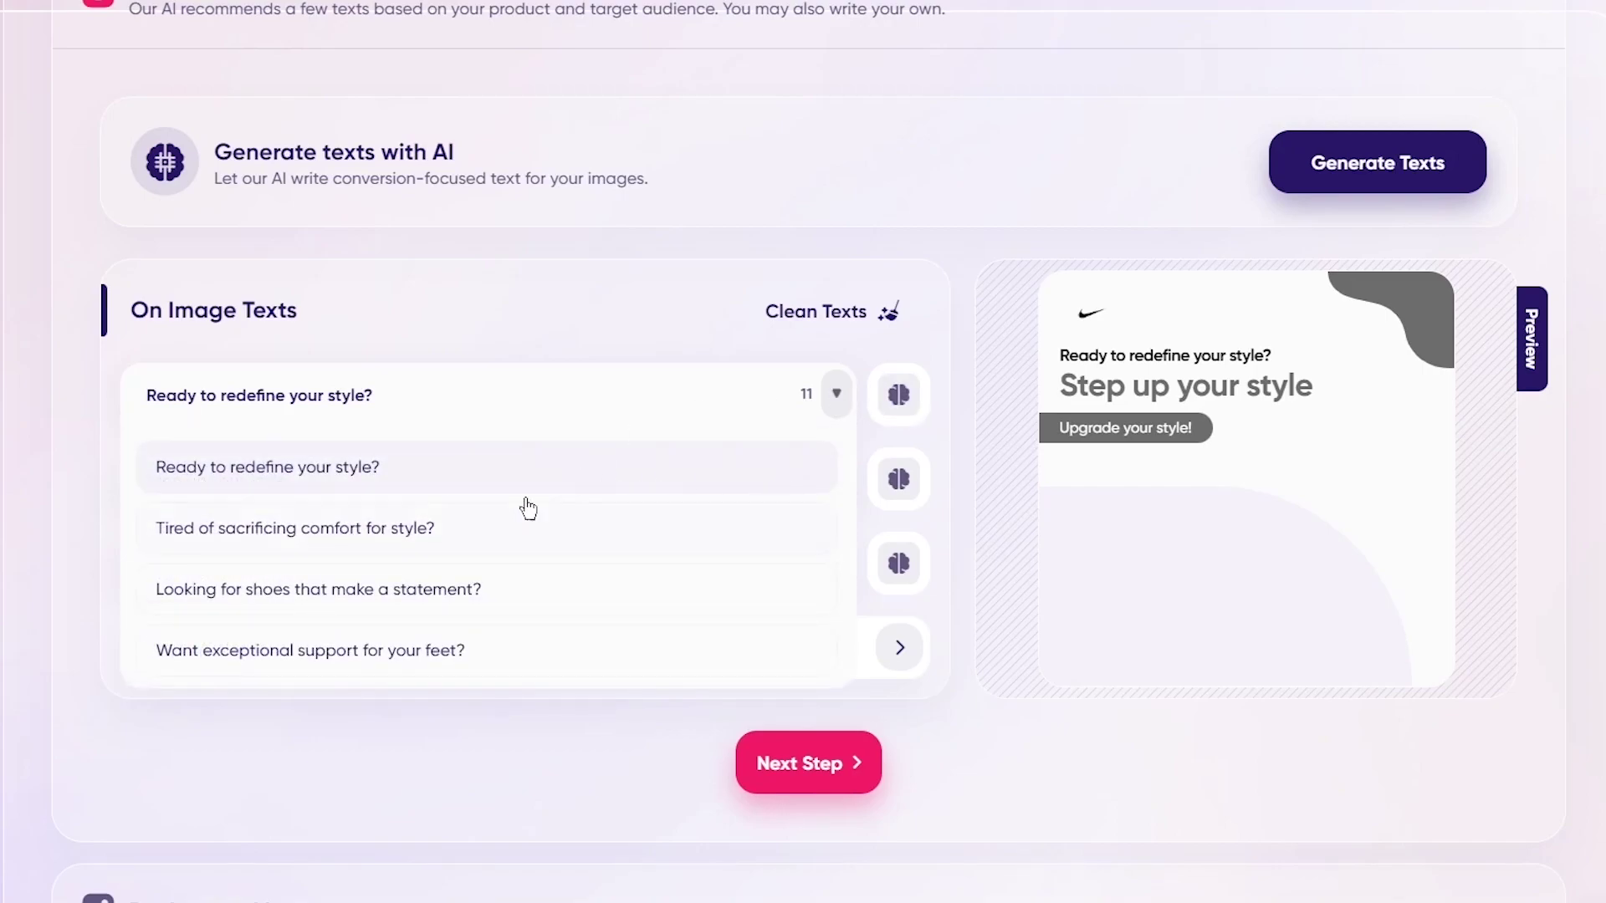
pyautogui.scroll(-2, 491, 527)
pyautogui.scroll(-1, 492, 527)
pyautogui.scroll(3, 502, 526)
pyautogui.click(430, 591)
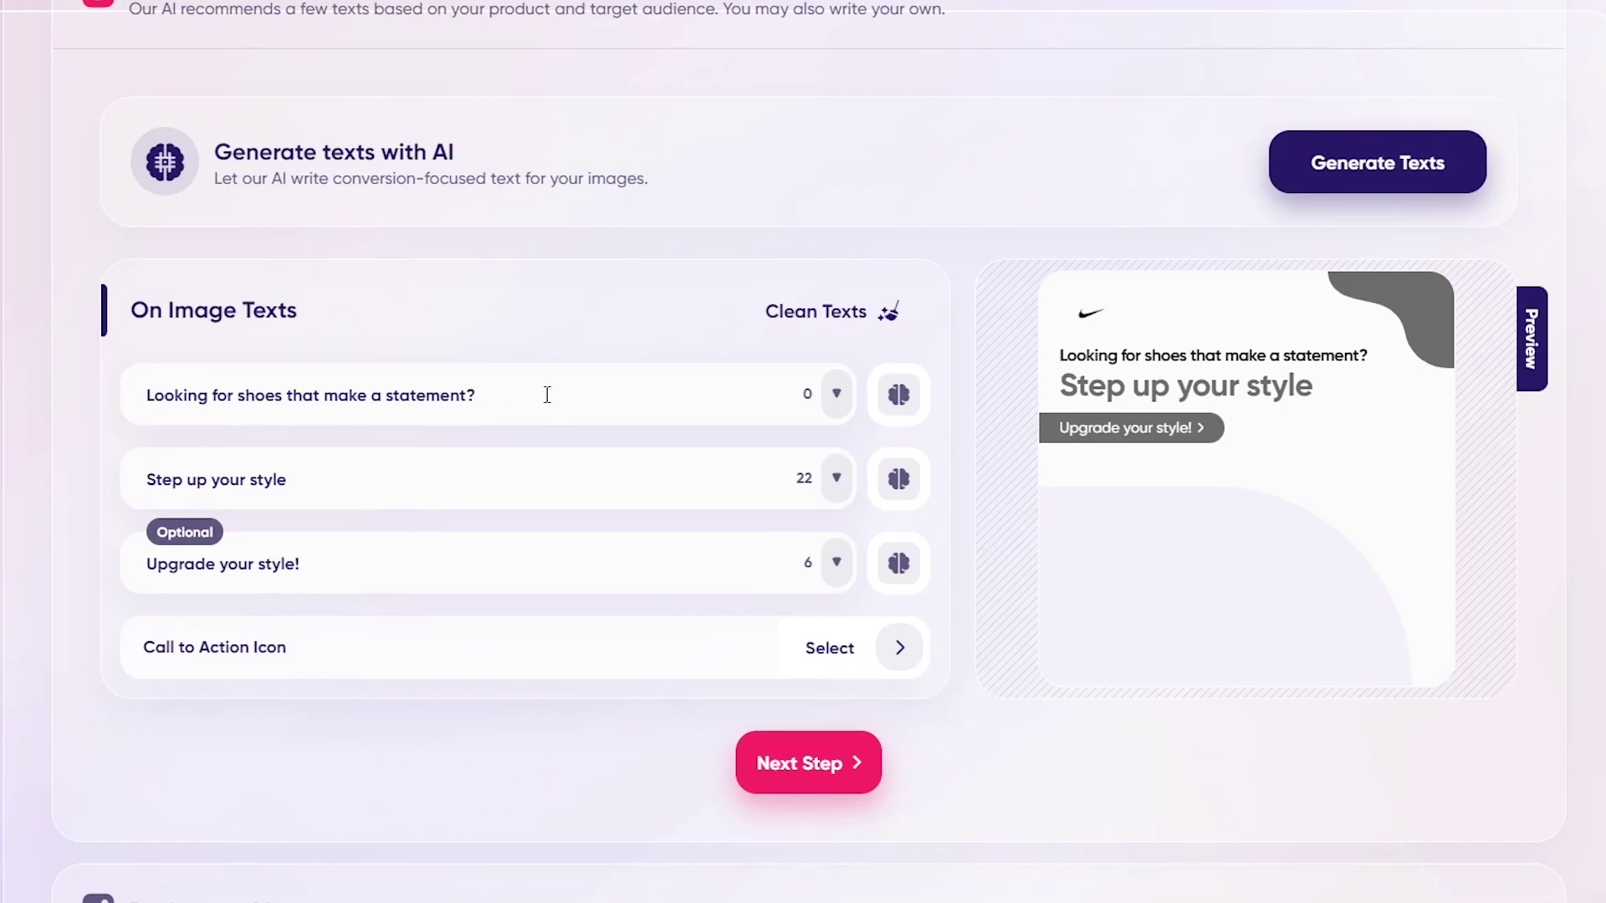
pyautogui.click(899, 395)
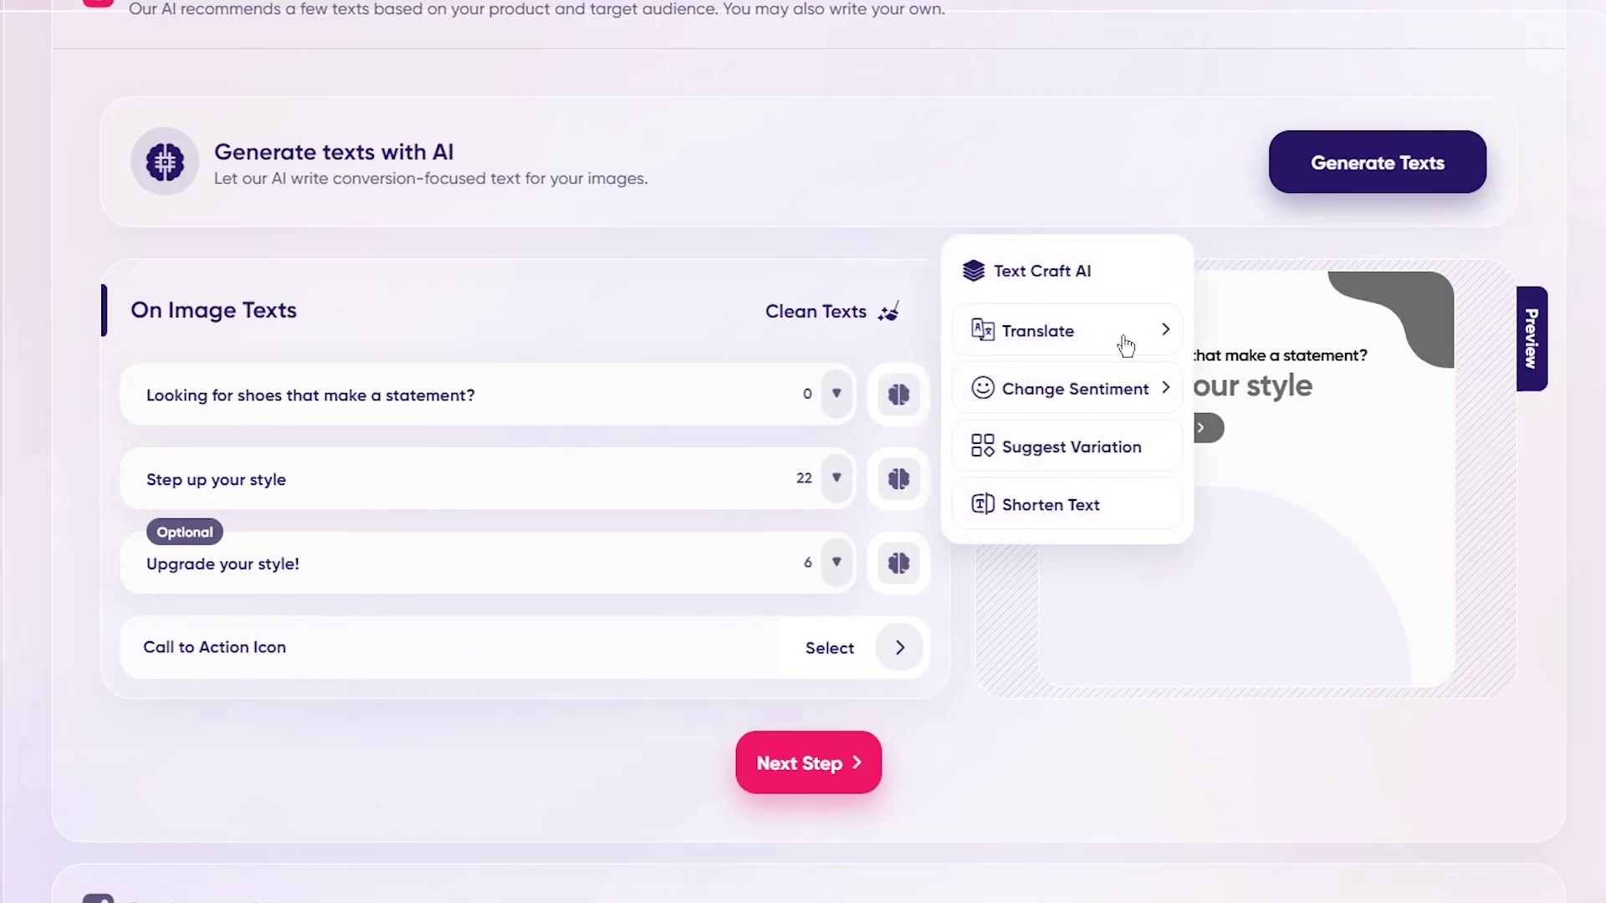
pyautogui.click(1082, 382)
pyautogui.click(1319, 405)
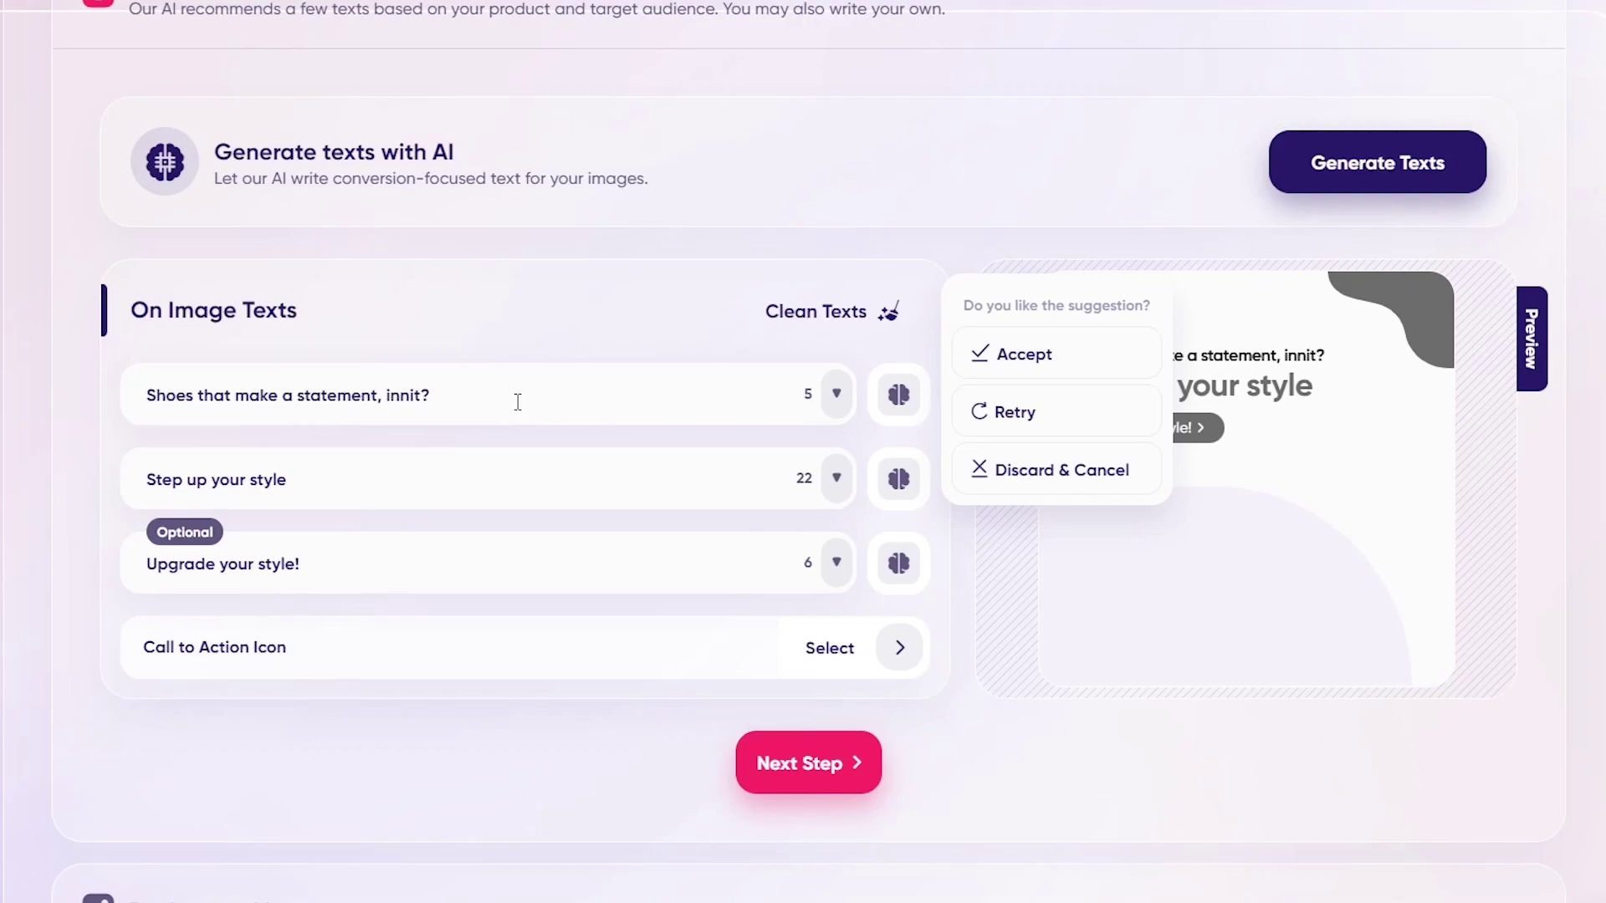
pyautogui.click(1114, 358)
# Keep the punchline as is and replace the call-to-action text with 'buy now for 50% off'
pyautogui.click(829, 497)
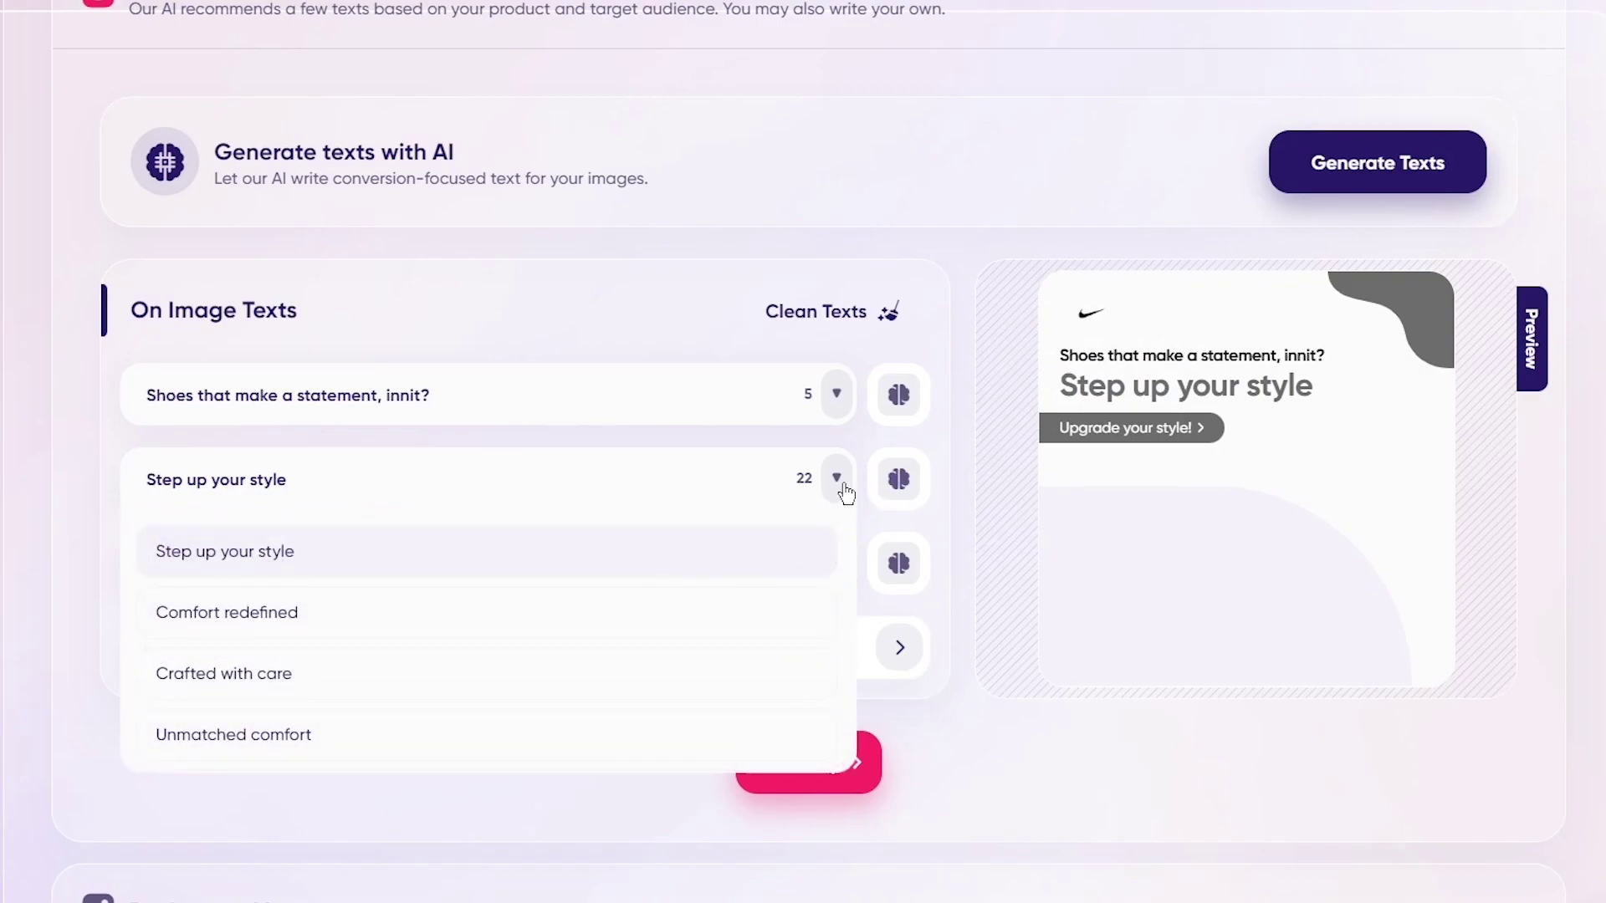
pyautogui.click(1146, 486)
pyautogui.click(615, 565)
pyautogui.moveTo(615, 565); pyautogui.dragTo(72, 558)
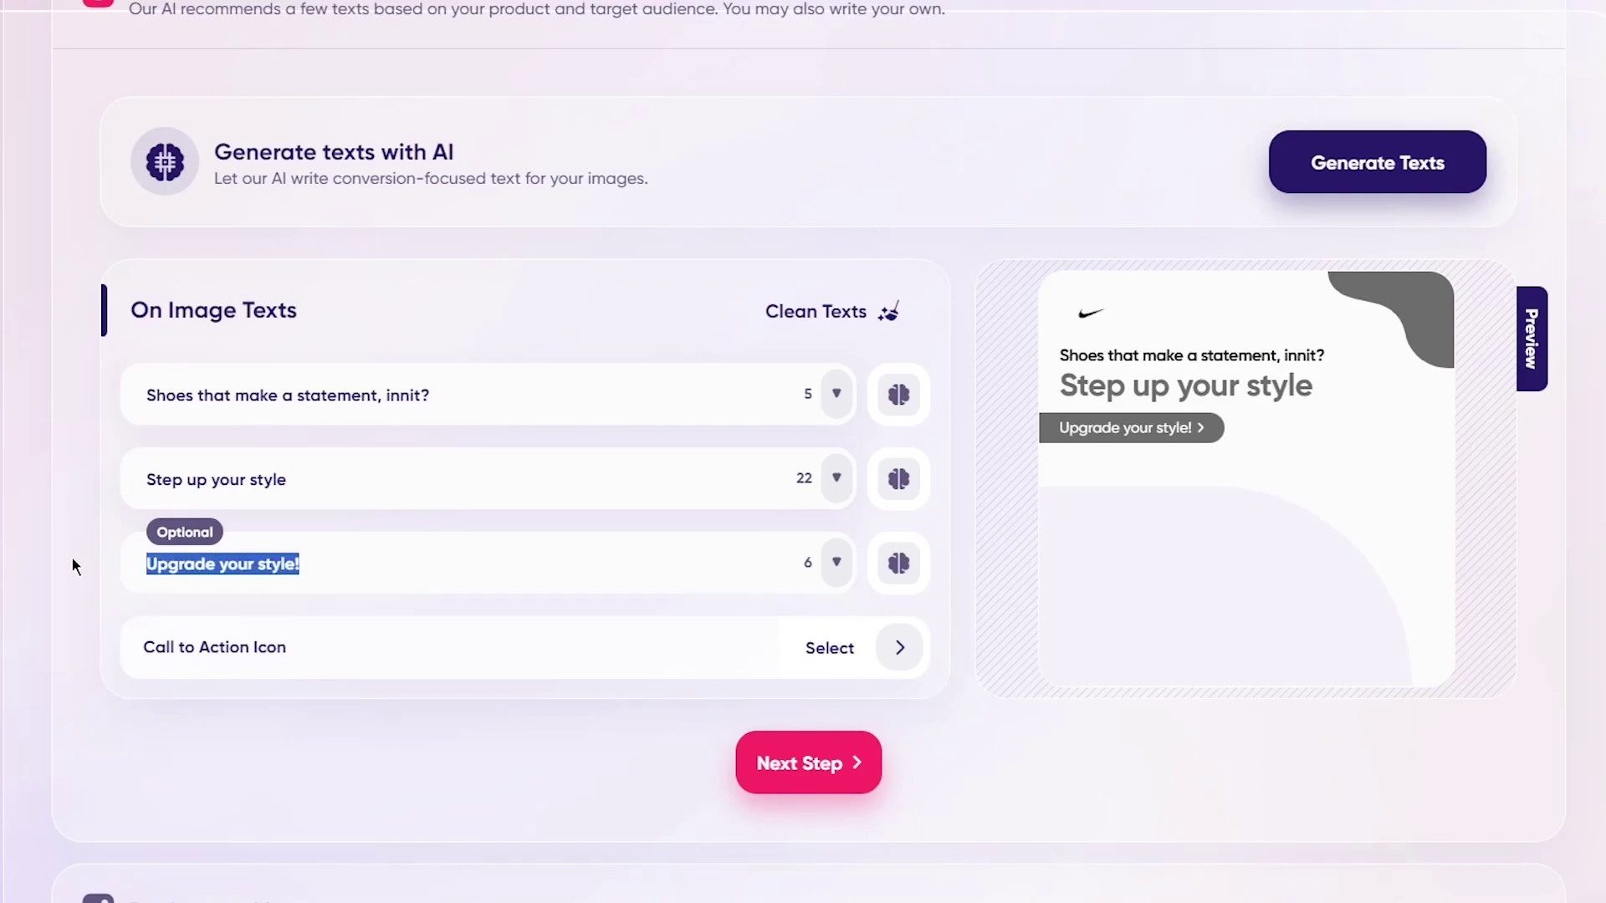
pyautogui.press('BackSpace')
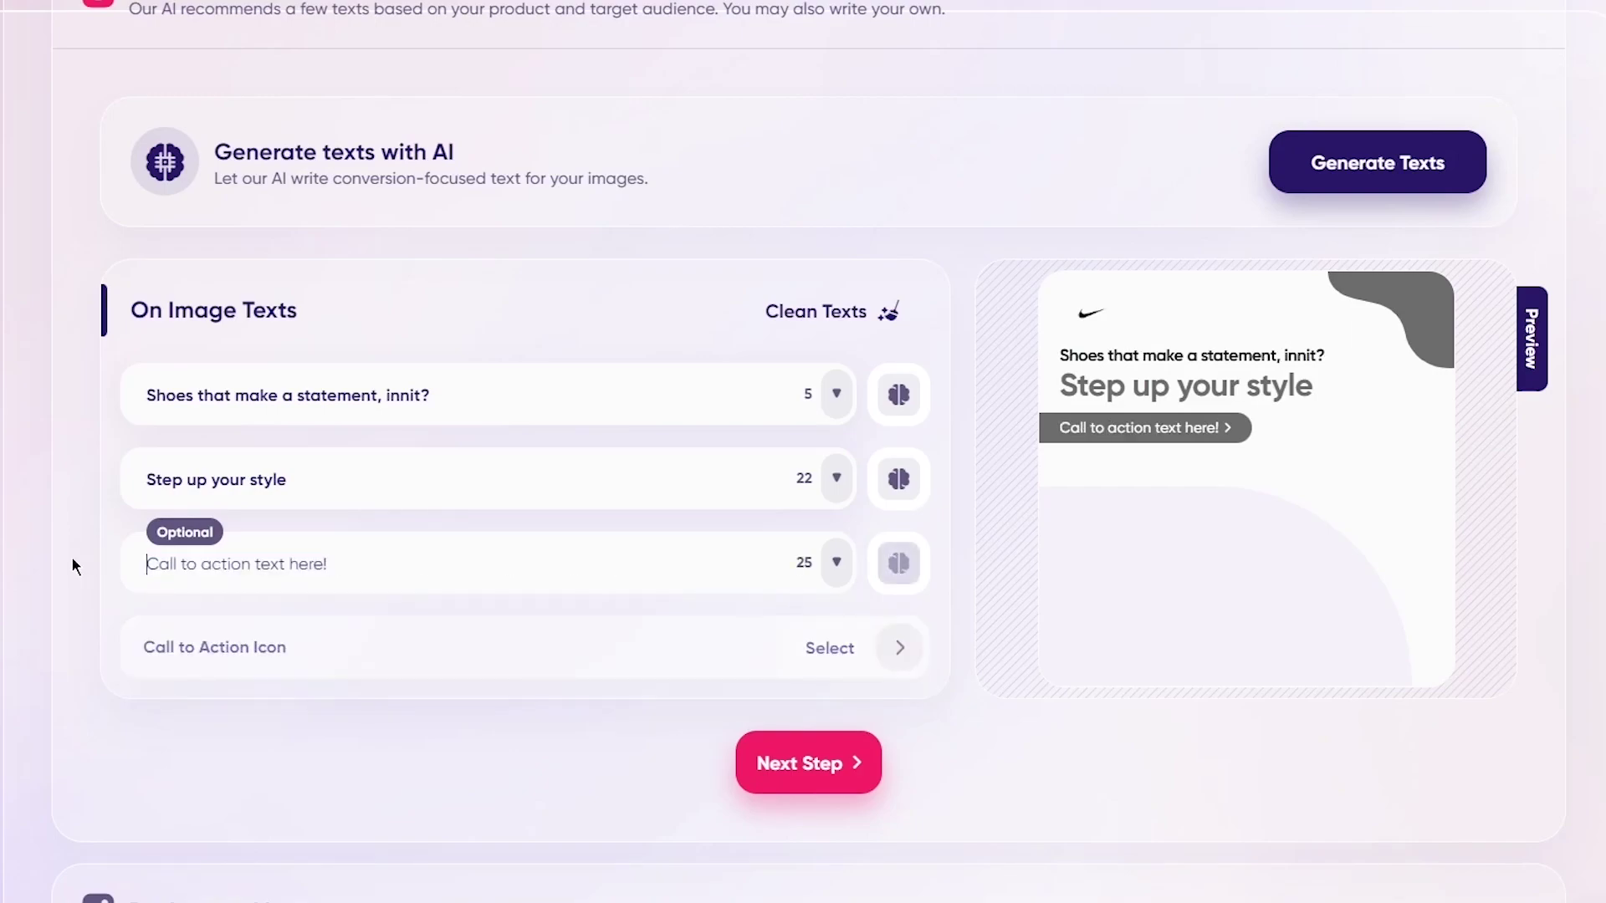
pyautogui.write('buy now for 50% ')
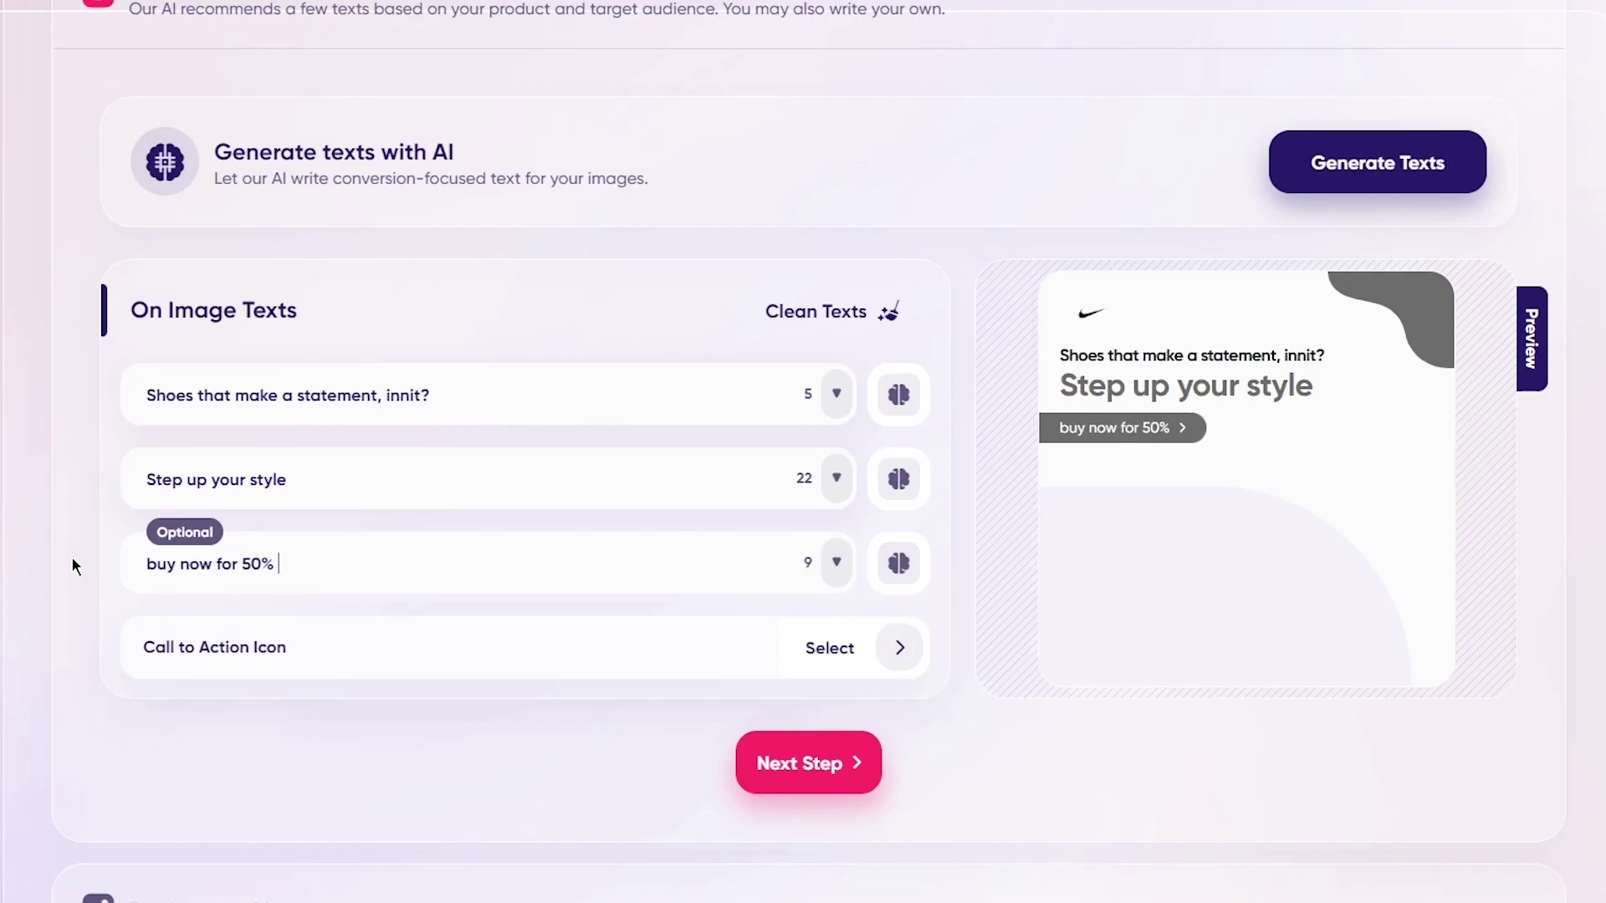
pyautogui.write('off')
# Filter the call-to-action icons for 'shoe', pick the footprint icon, and go to the next step
pyautogui.click(902, 647)
pyautogui.scroll(-1, 861, 519)
pyautogui.click(724, 326)
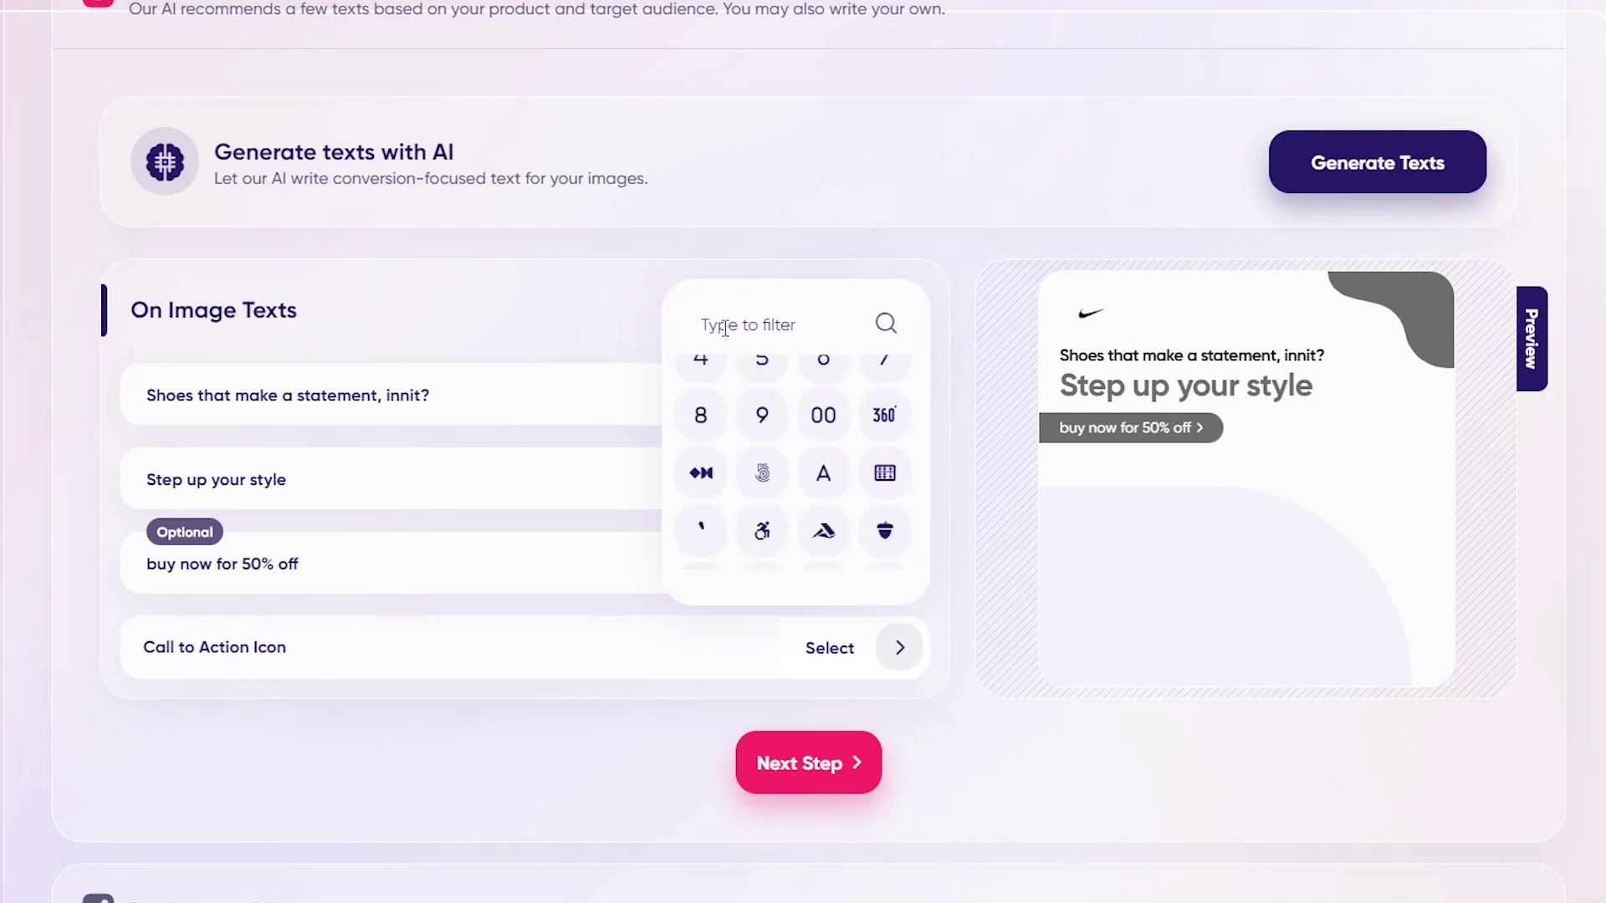
pyautogui.write('sho')
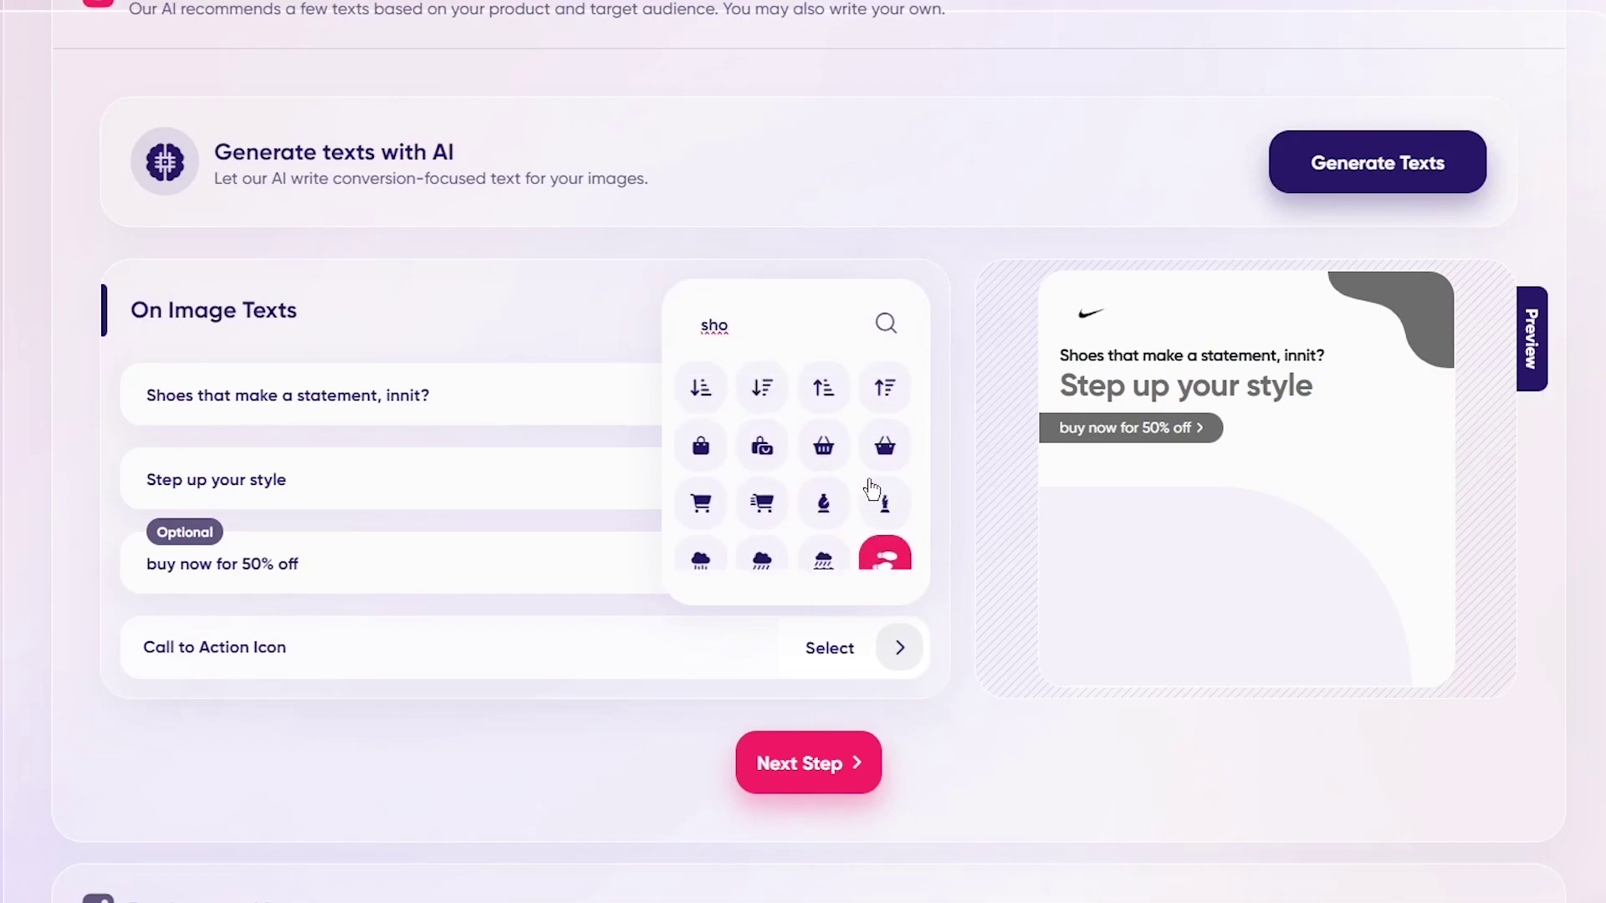
pyautogui.write('es')
pyautogui.press('BackSpace')
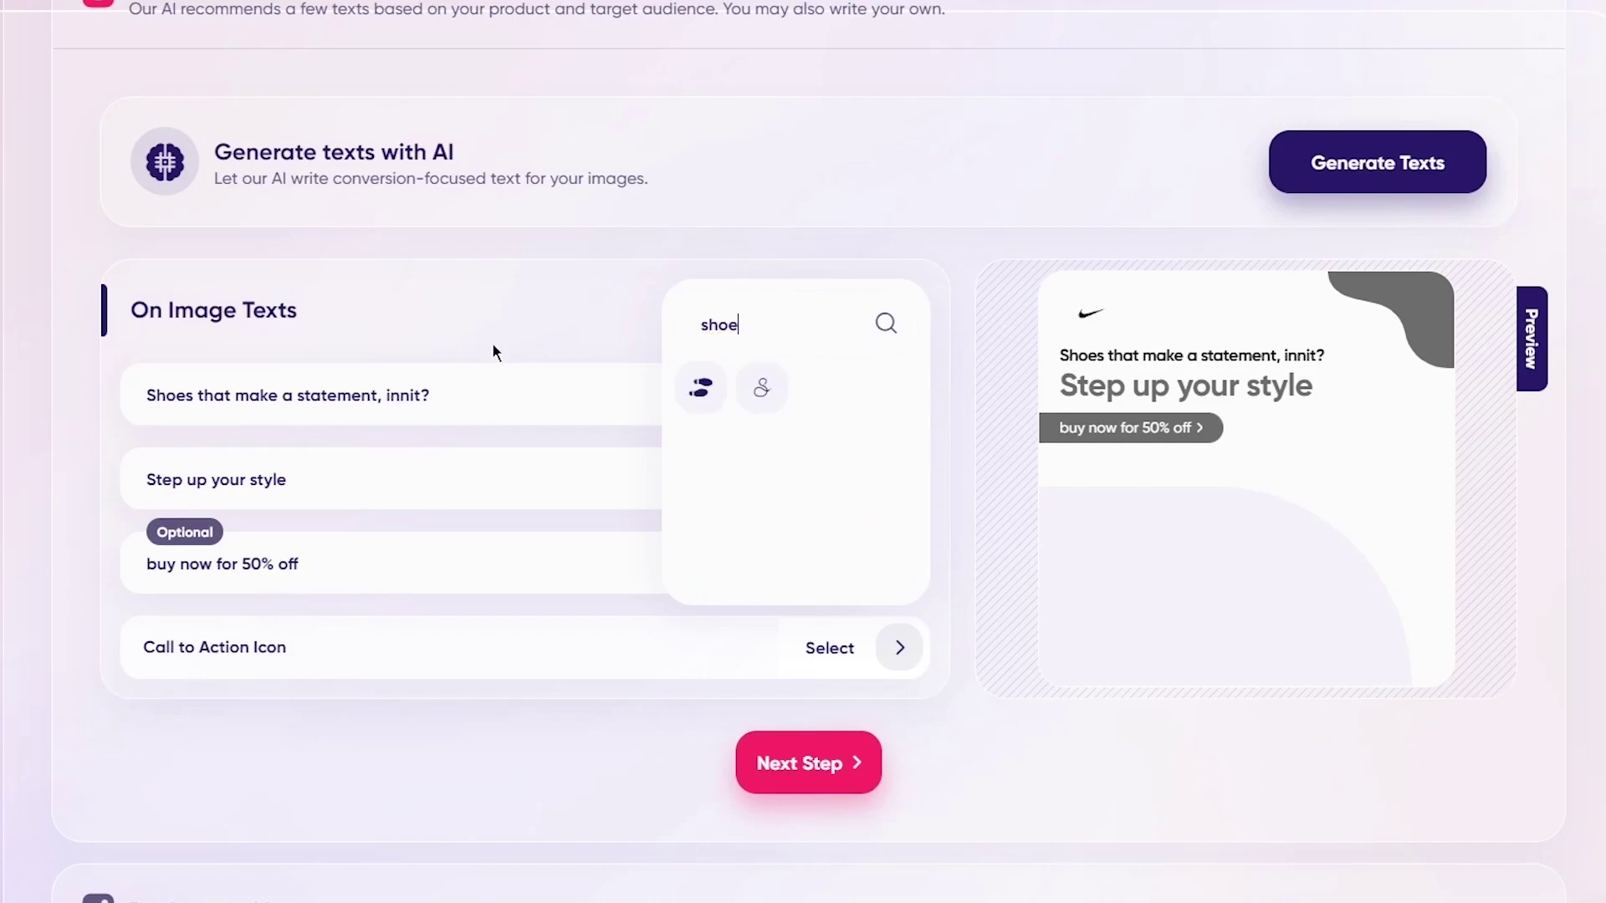
pyautogui.click(709, 395)
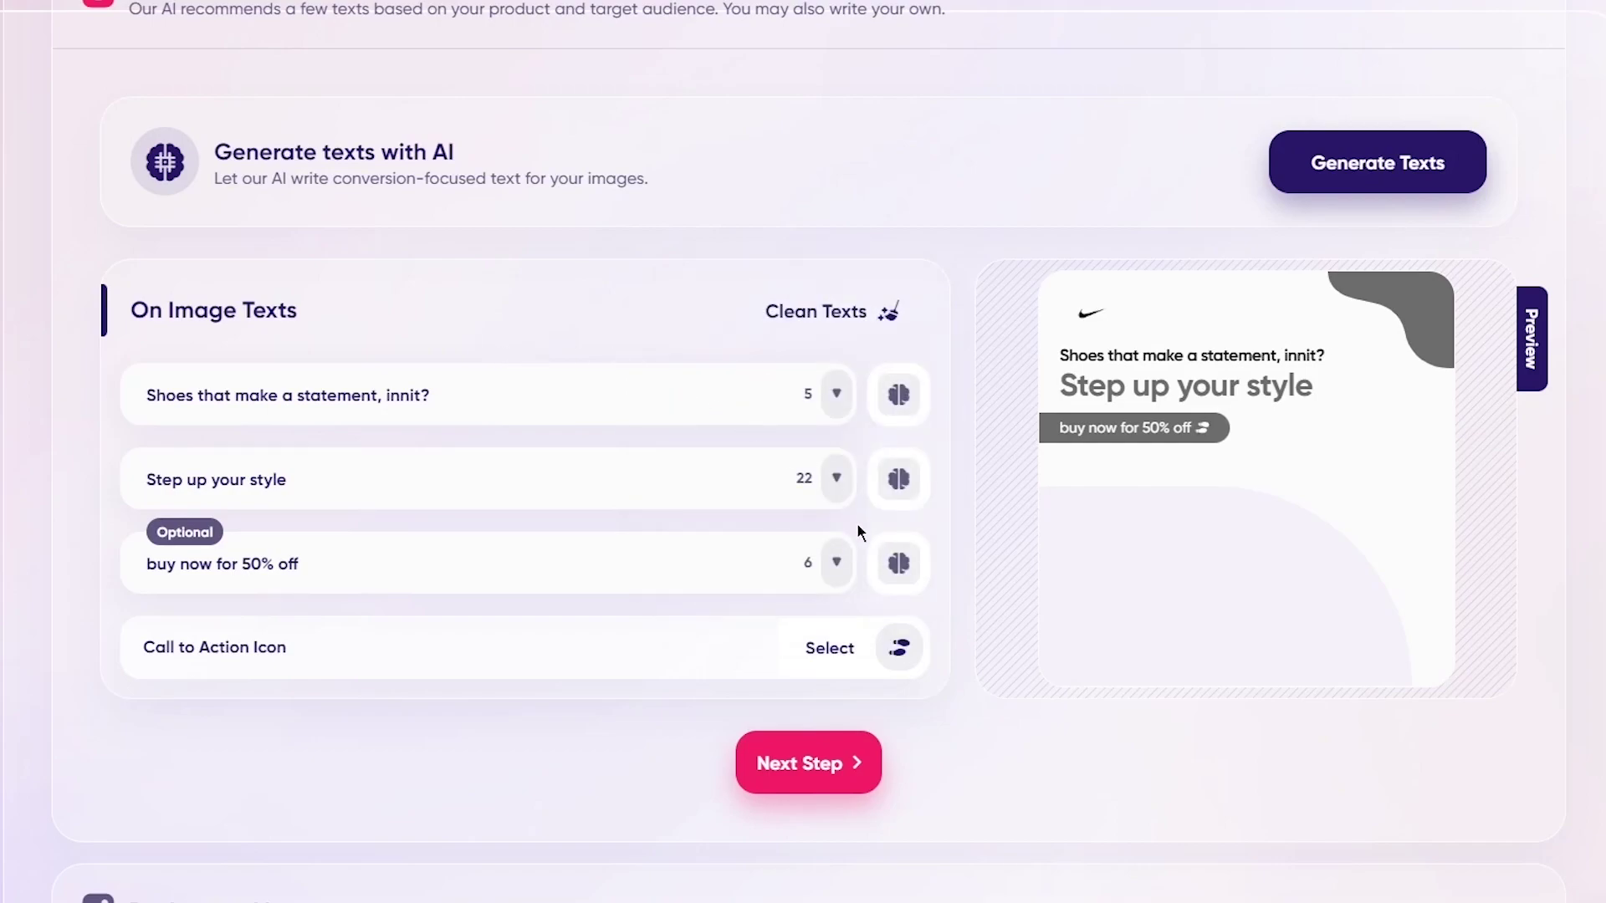
pyautogui.click(801, 754)
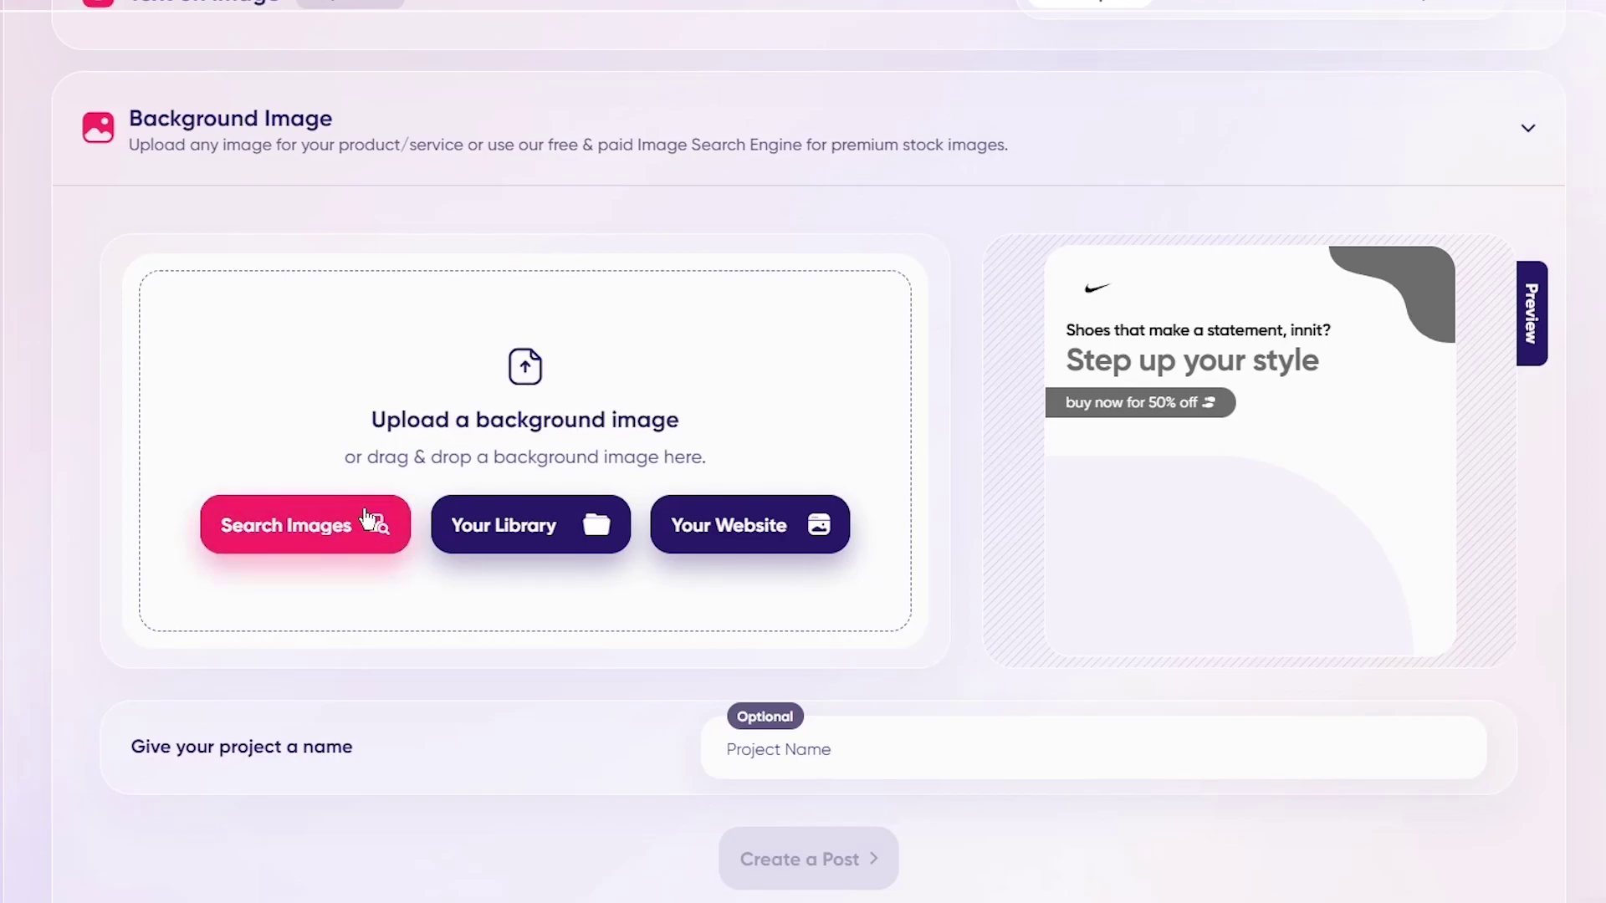
# Search the Stock Image Database using the 'Style' AI recommendation
pyautogui.click(389, 542)
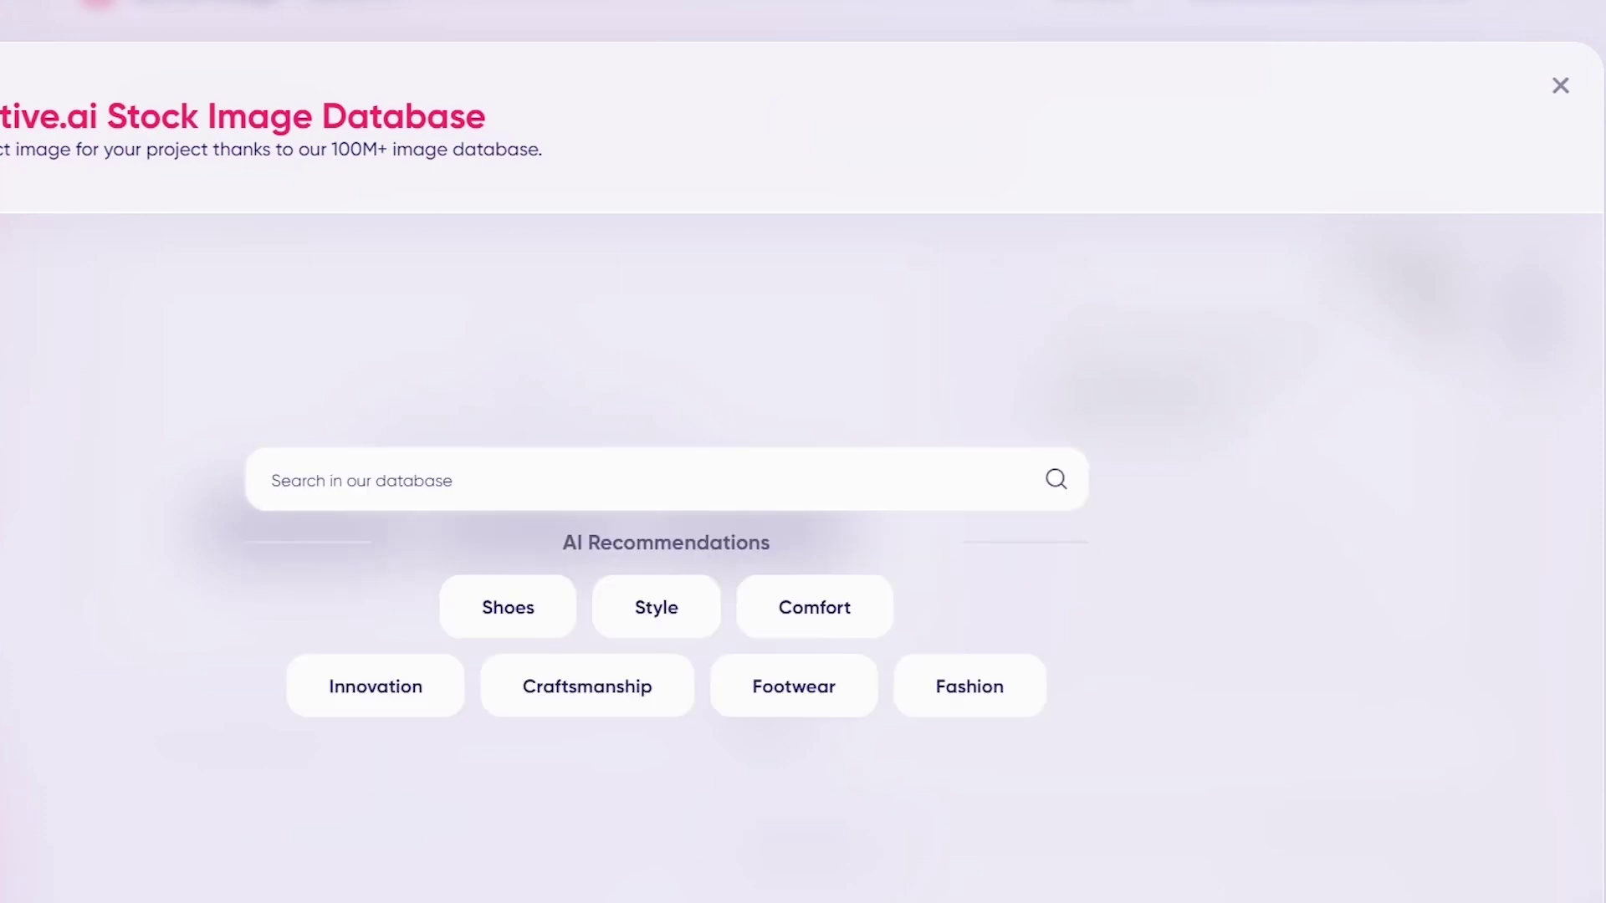
pyautogui.click(1559, 85)
pyautogui.click(274, 544)
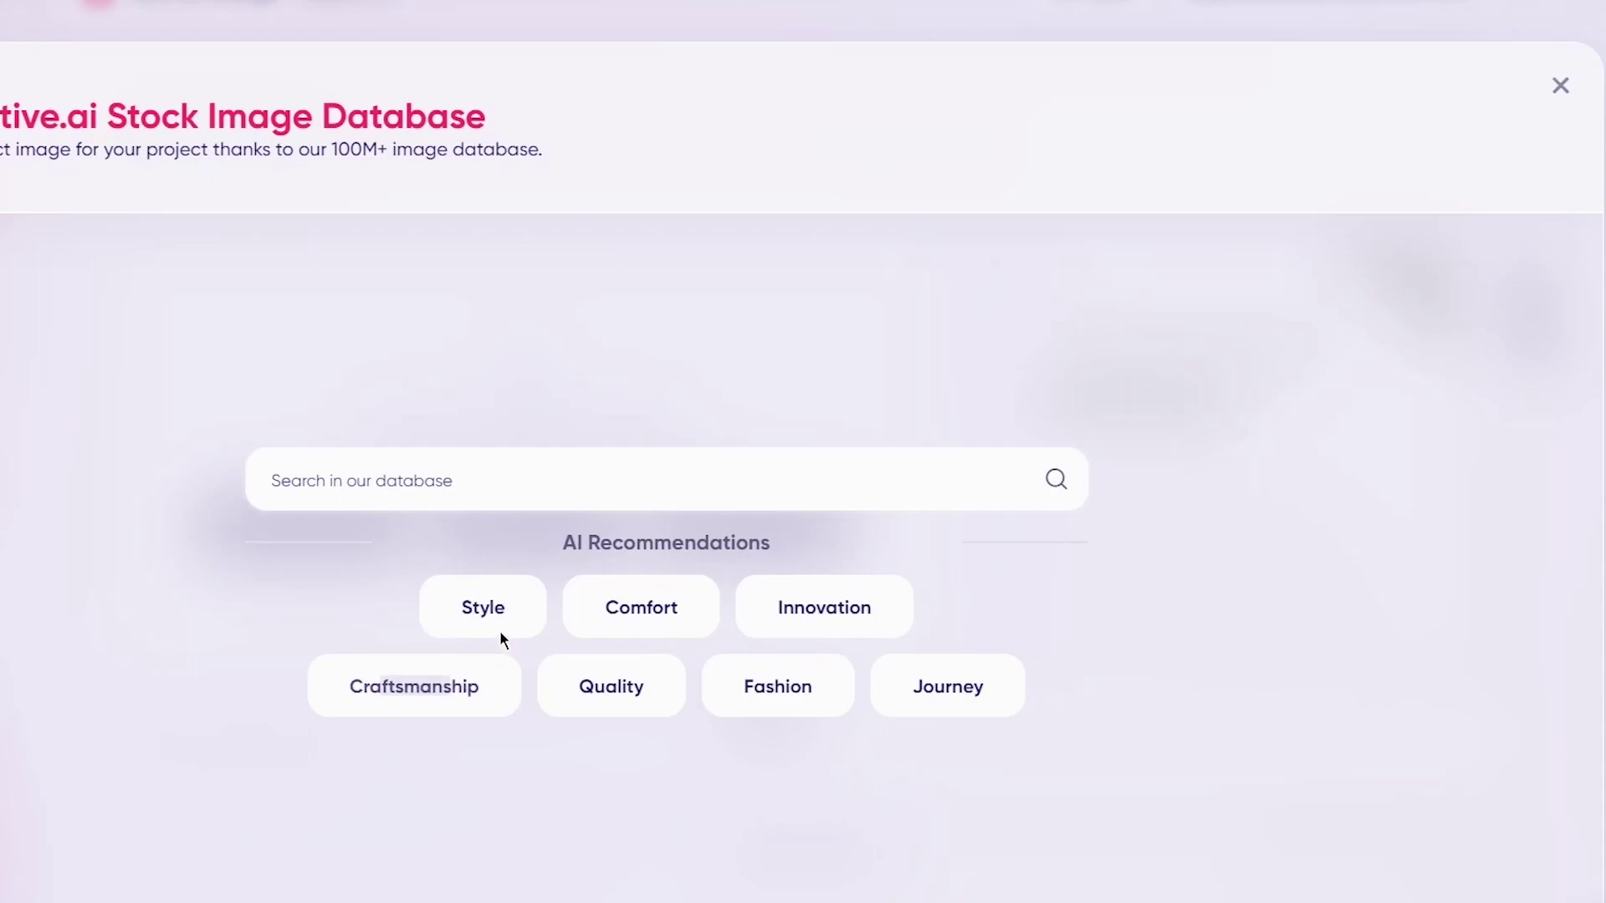
pyautogui.click(481, 609)
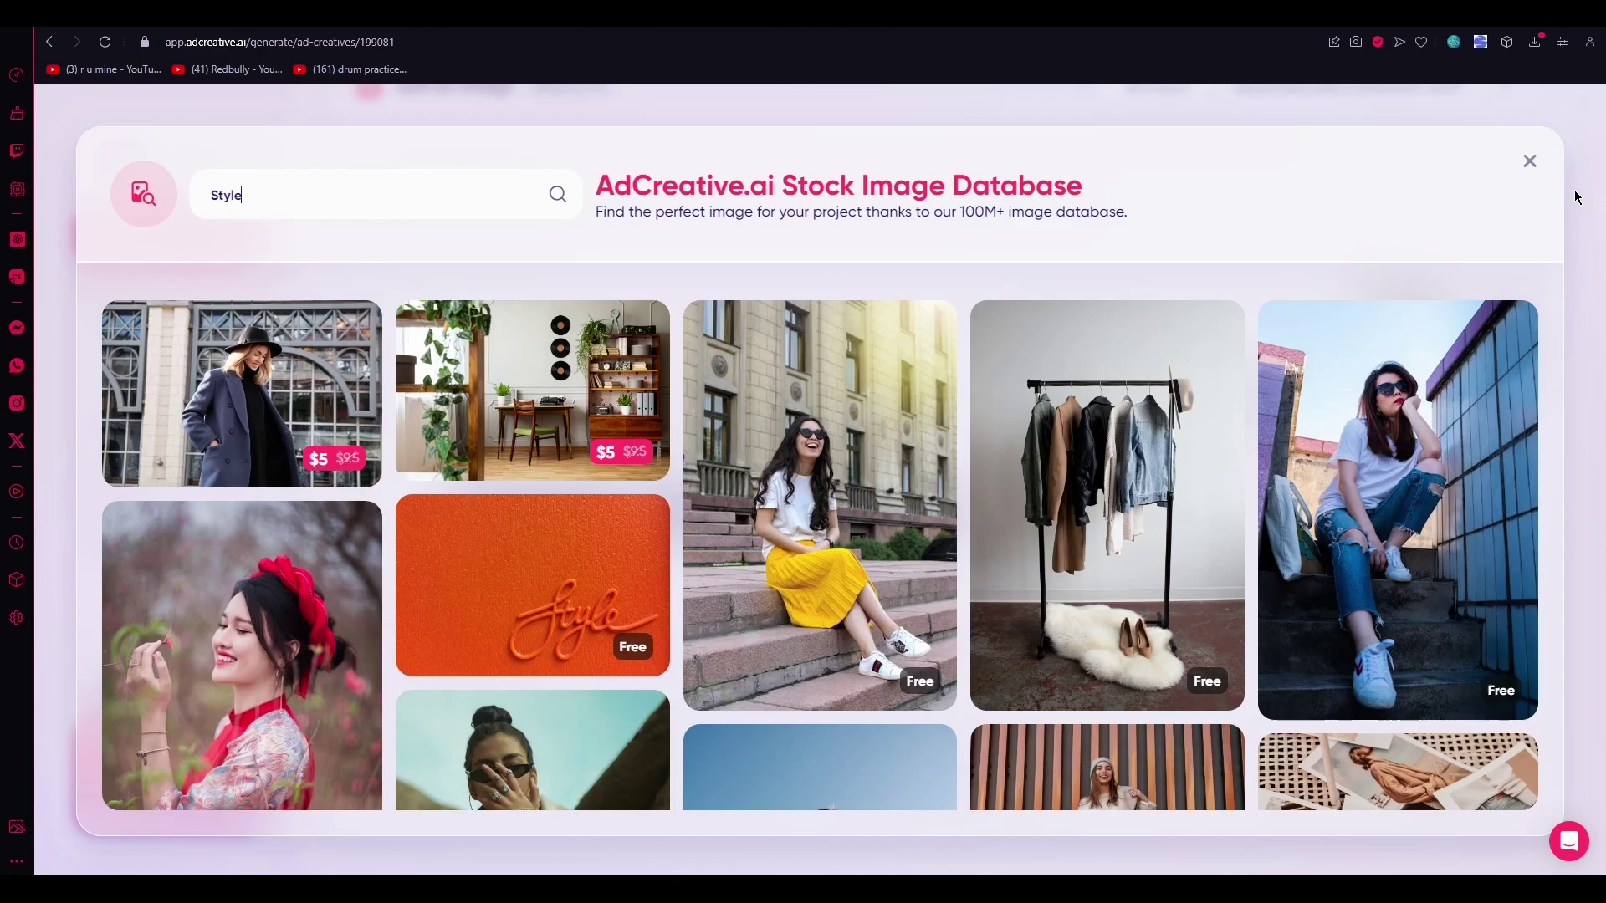
# Upload the 'images (2)' black sneaker photo to the Drop Hops library and use it as the ad image
pyautogui.click(1529, 161)
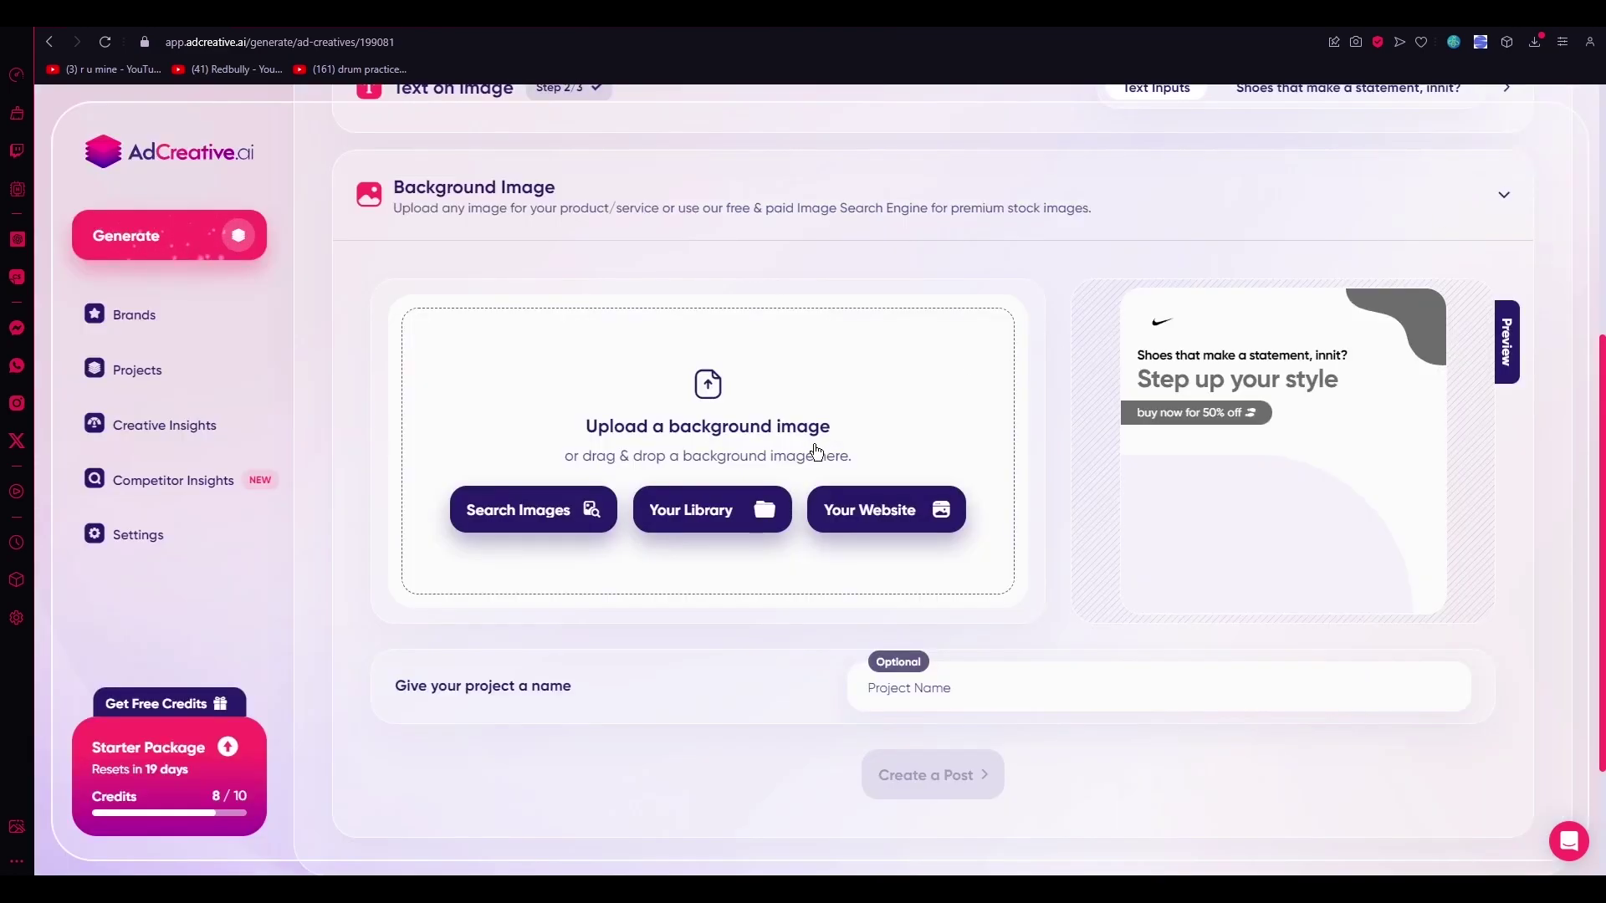
pyautogui.click(726, 506)
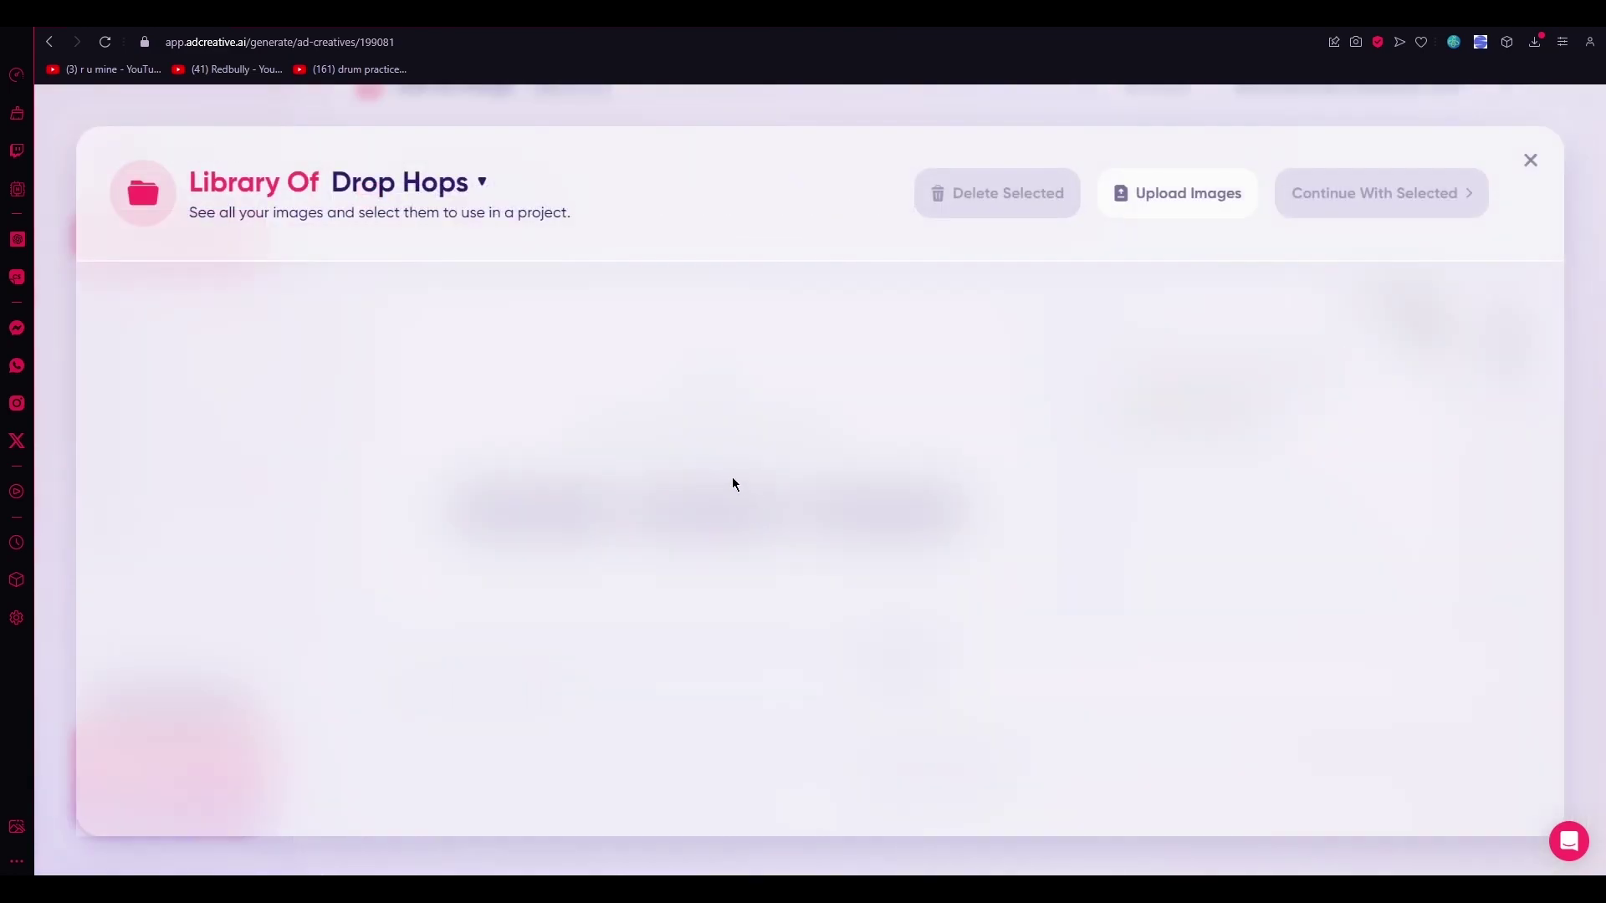
pyautogui.click(1186, 195)
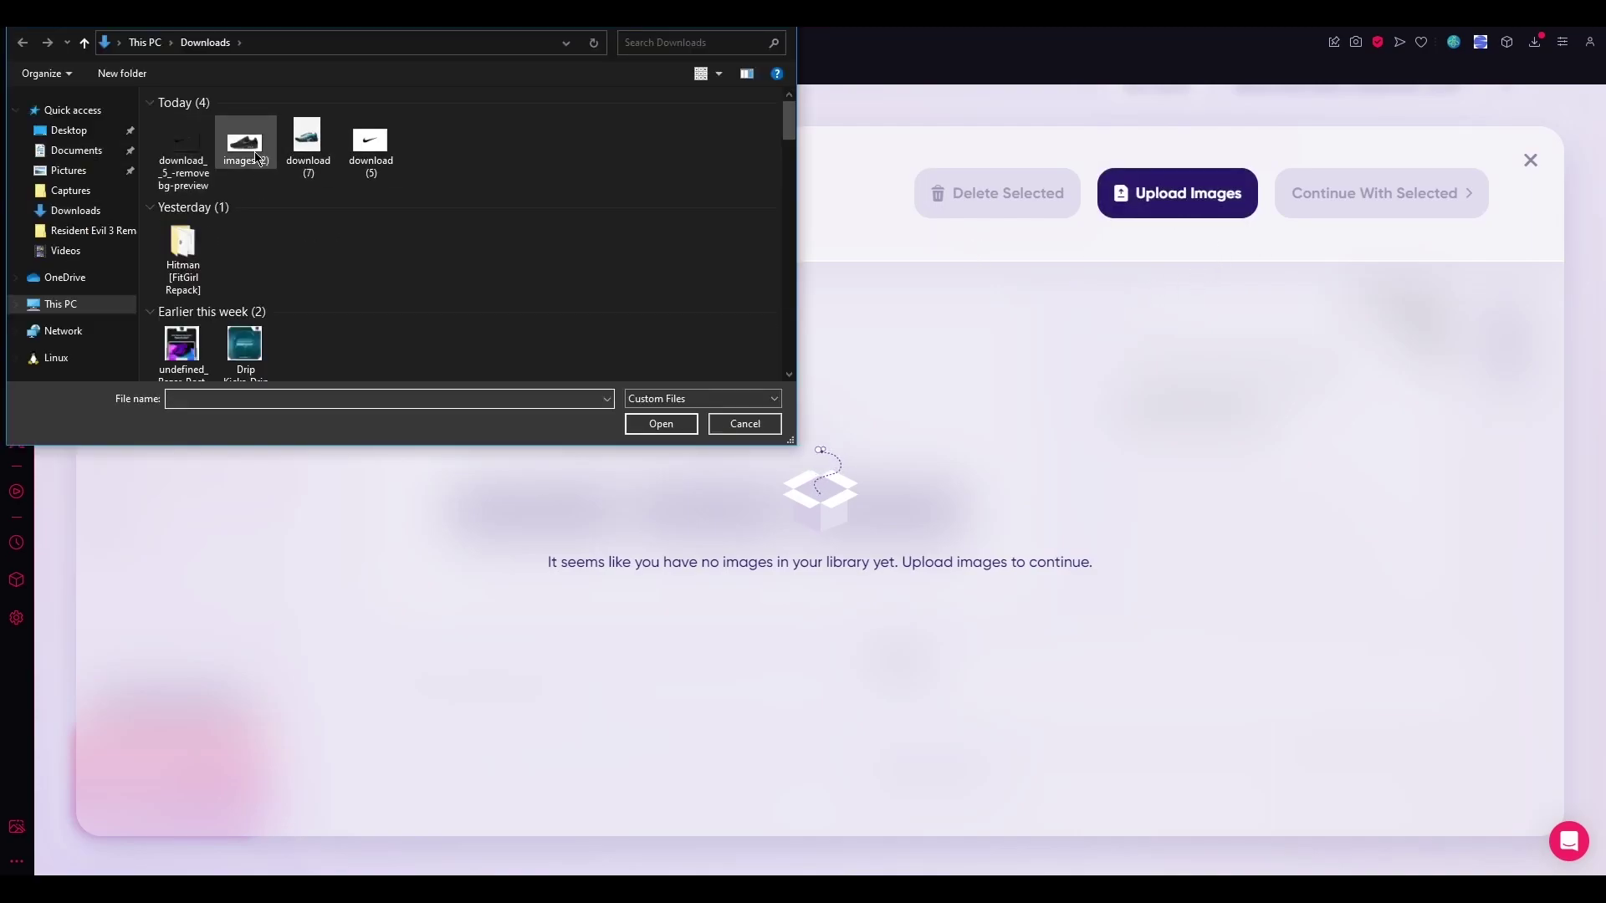
pyautogui.doubleClick(242, 149)
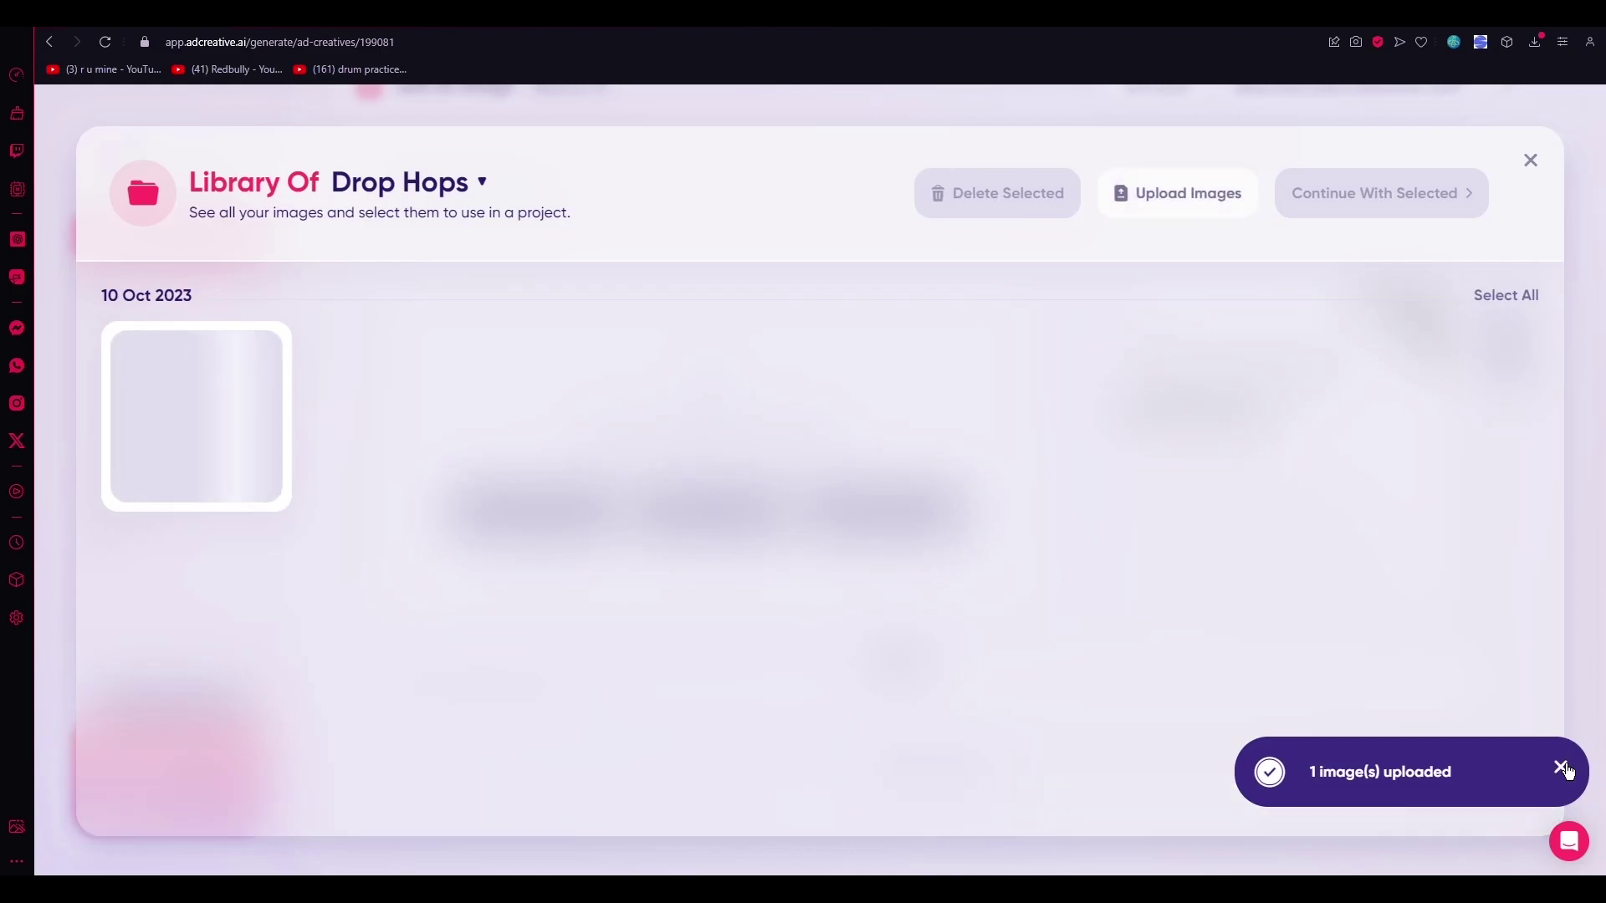
pyautogui.click(1561, 767)
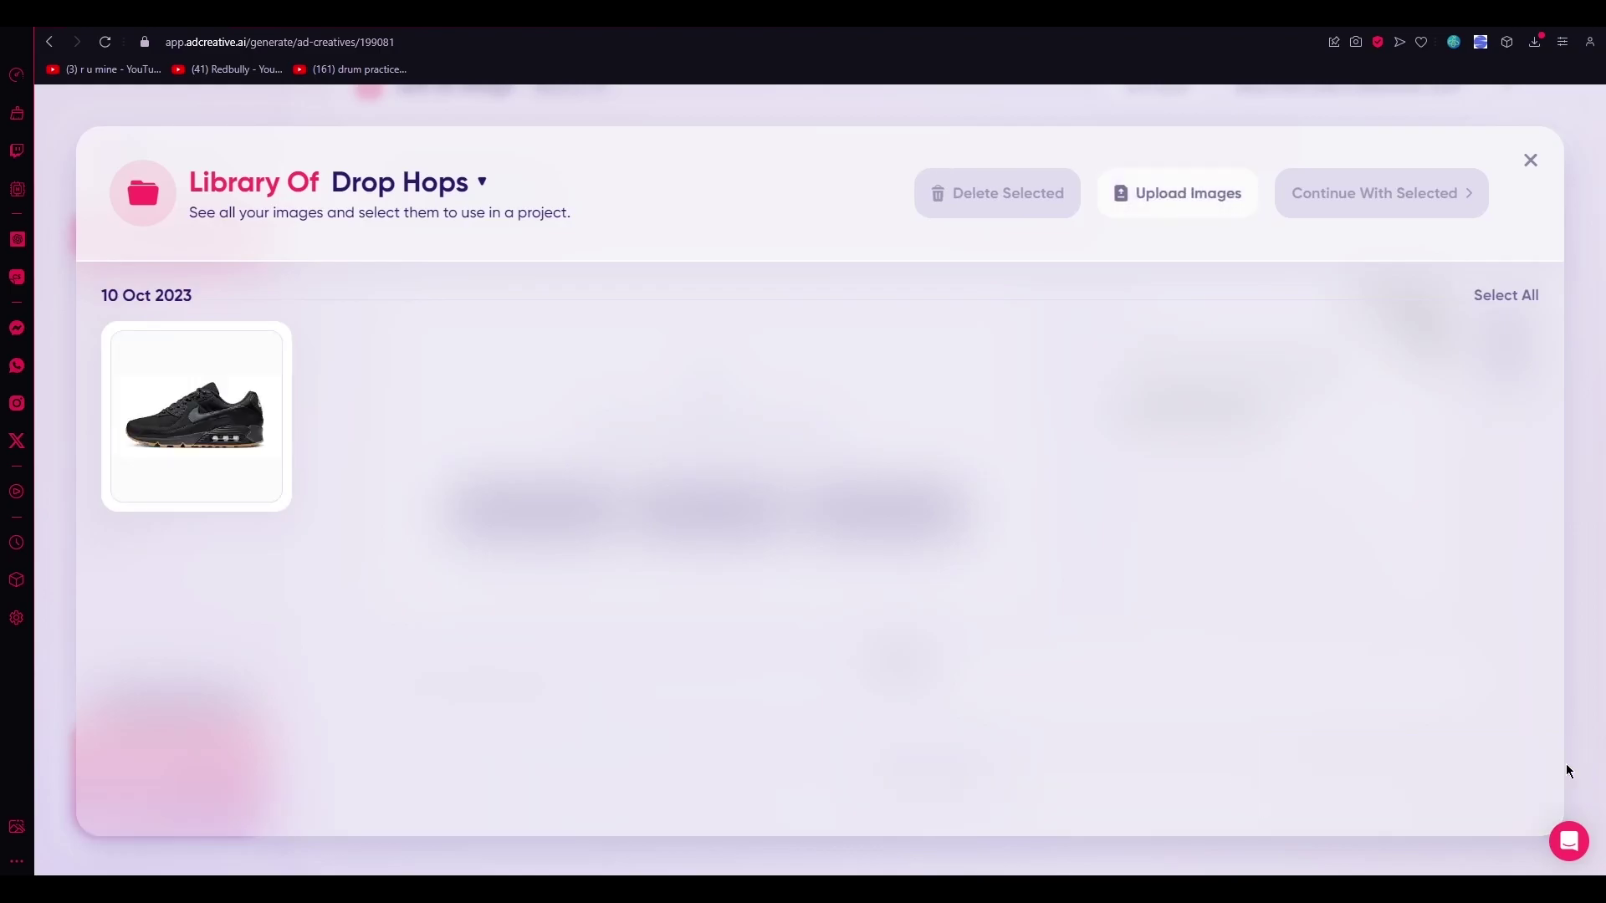
pyautogui.click(198, 392)
pyautogui.click(1382, 200)
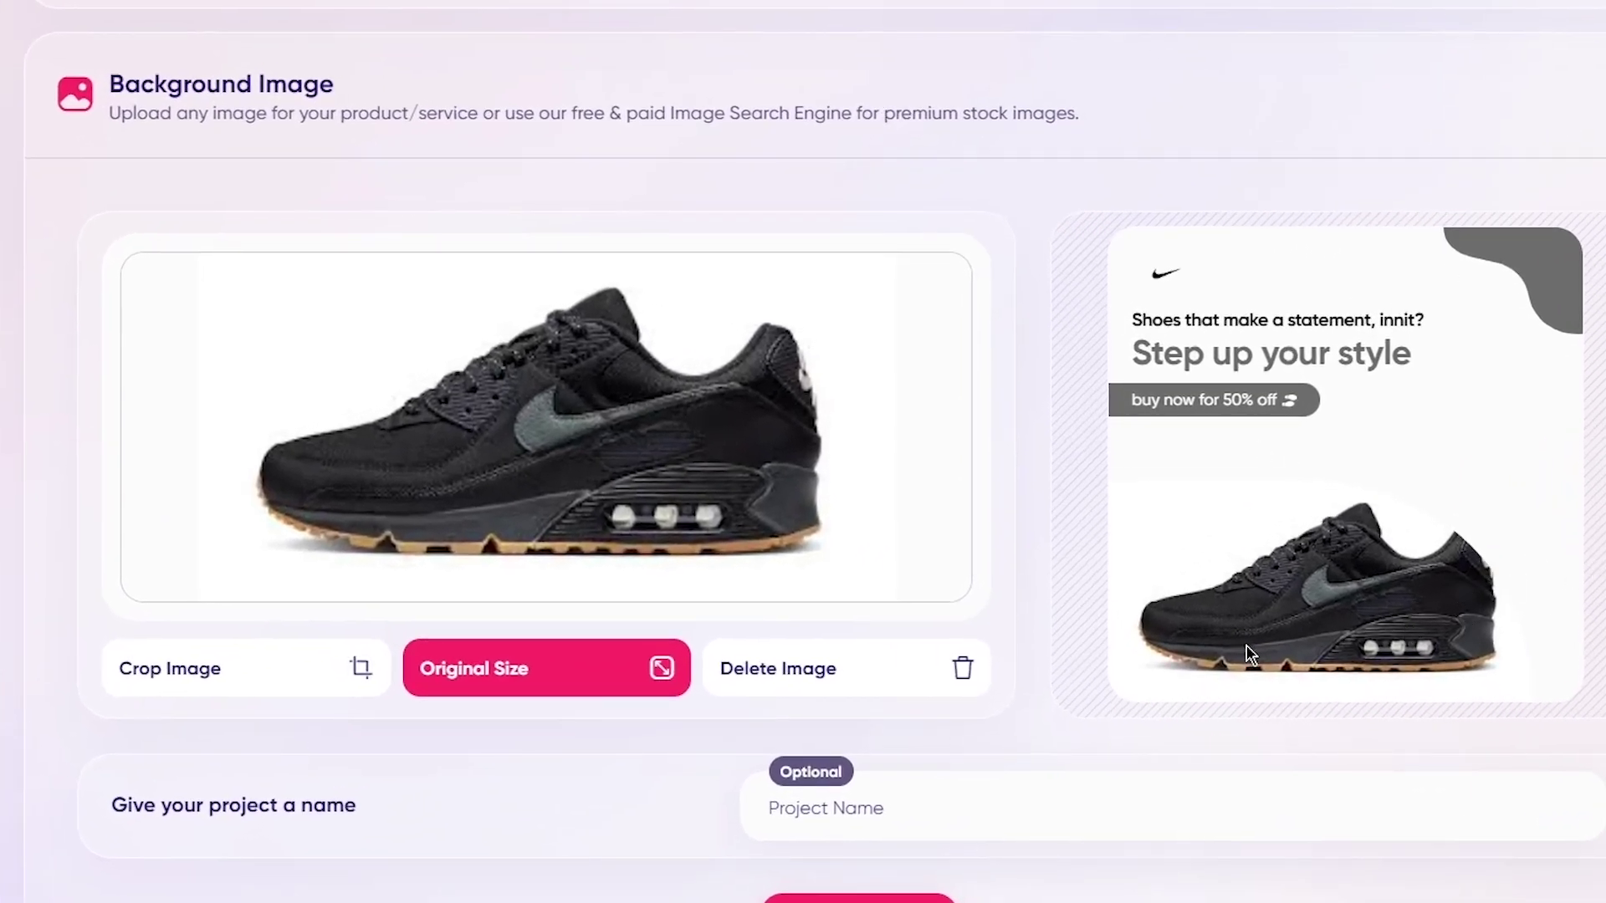
# Create the post to generate the Drop Hops sneaker ad creatives
pyautogui.scroll(-3, 908, 811)
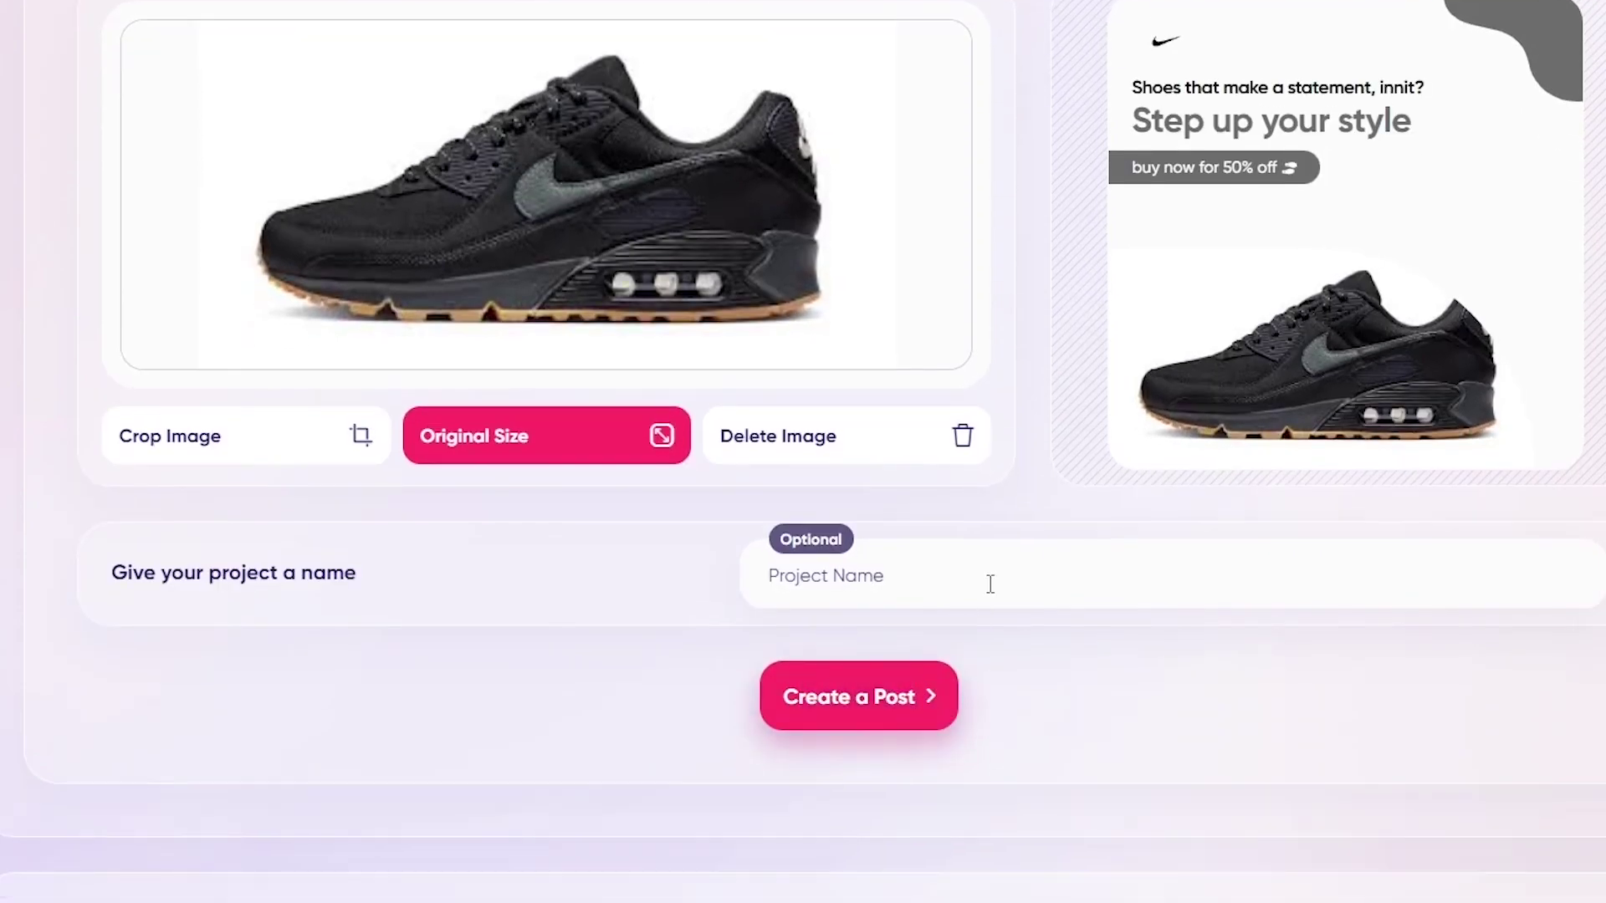
pyautogui.click(896, 694)
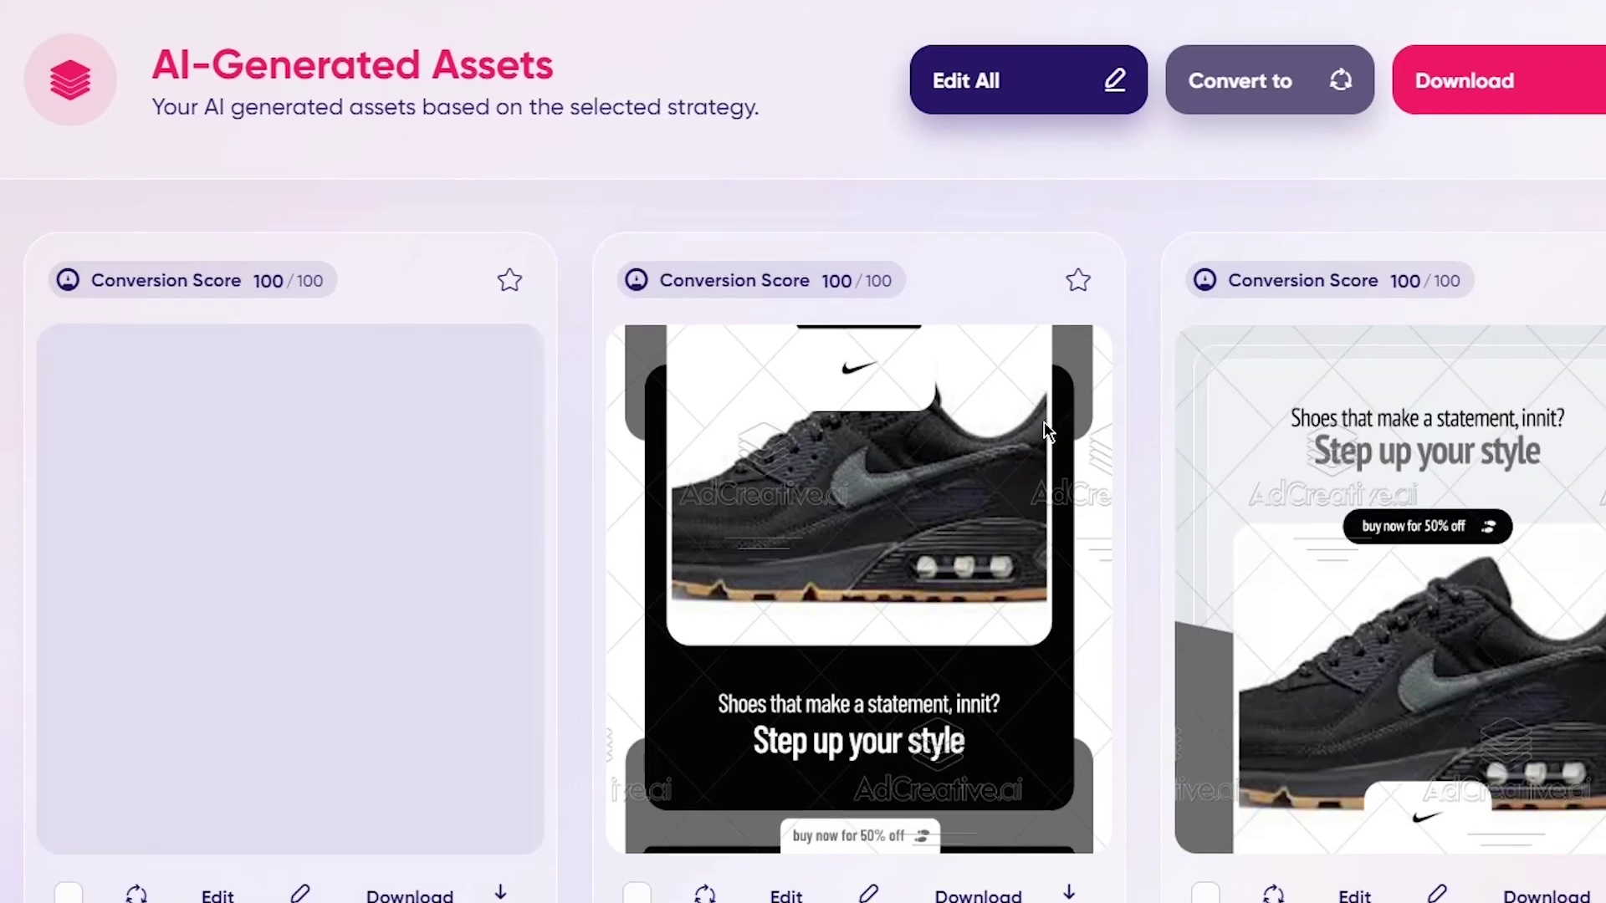
pyautogui.scroll(-6, 1043, 421)
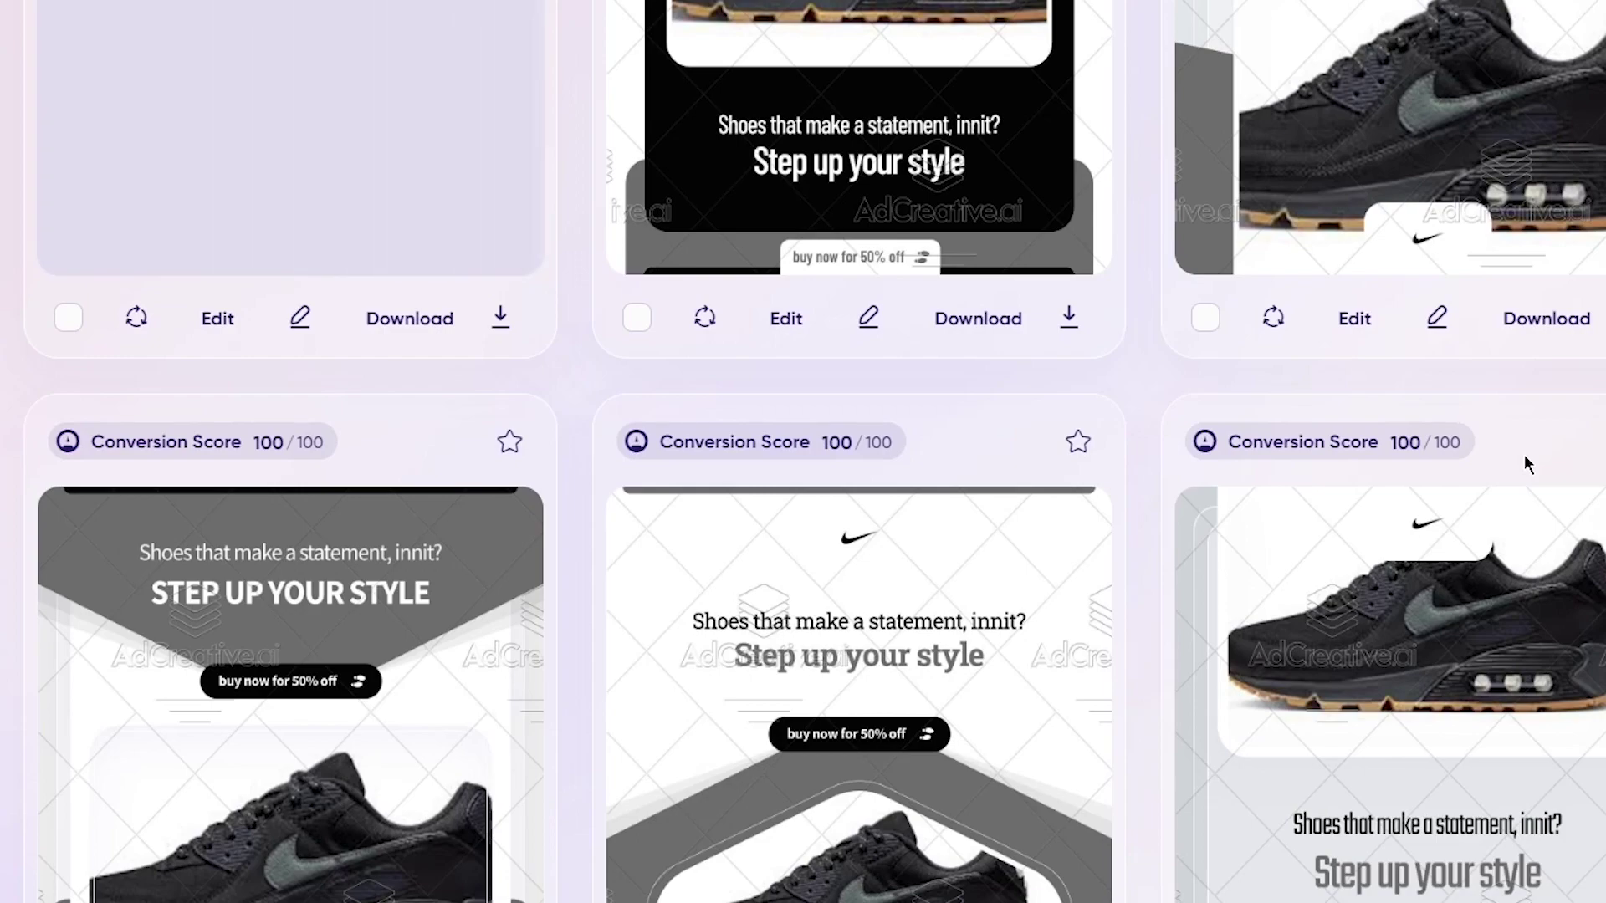
pyautogui.scroll(-5, 1524, 464)
pyautogui.scroll(12, 1524, 454)
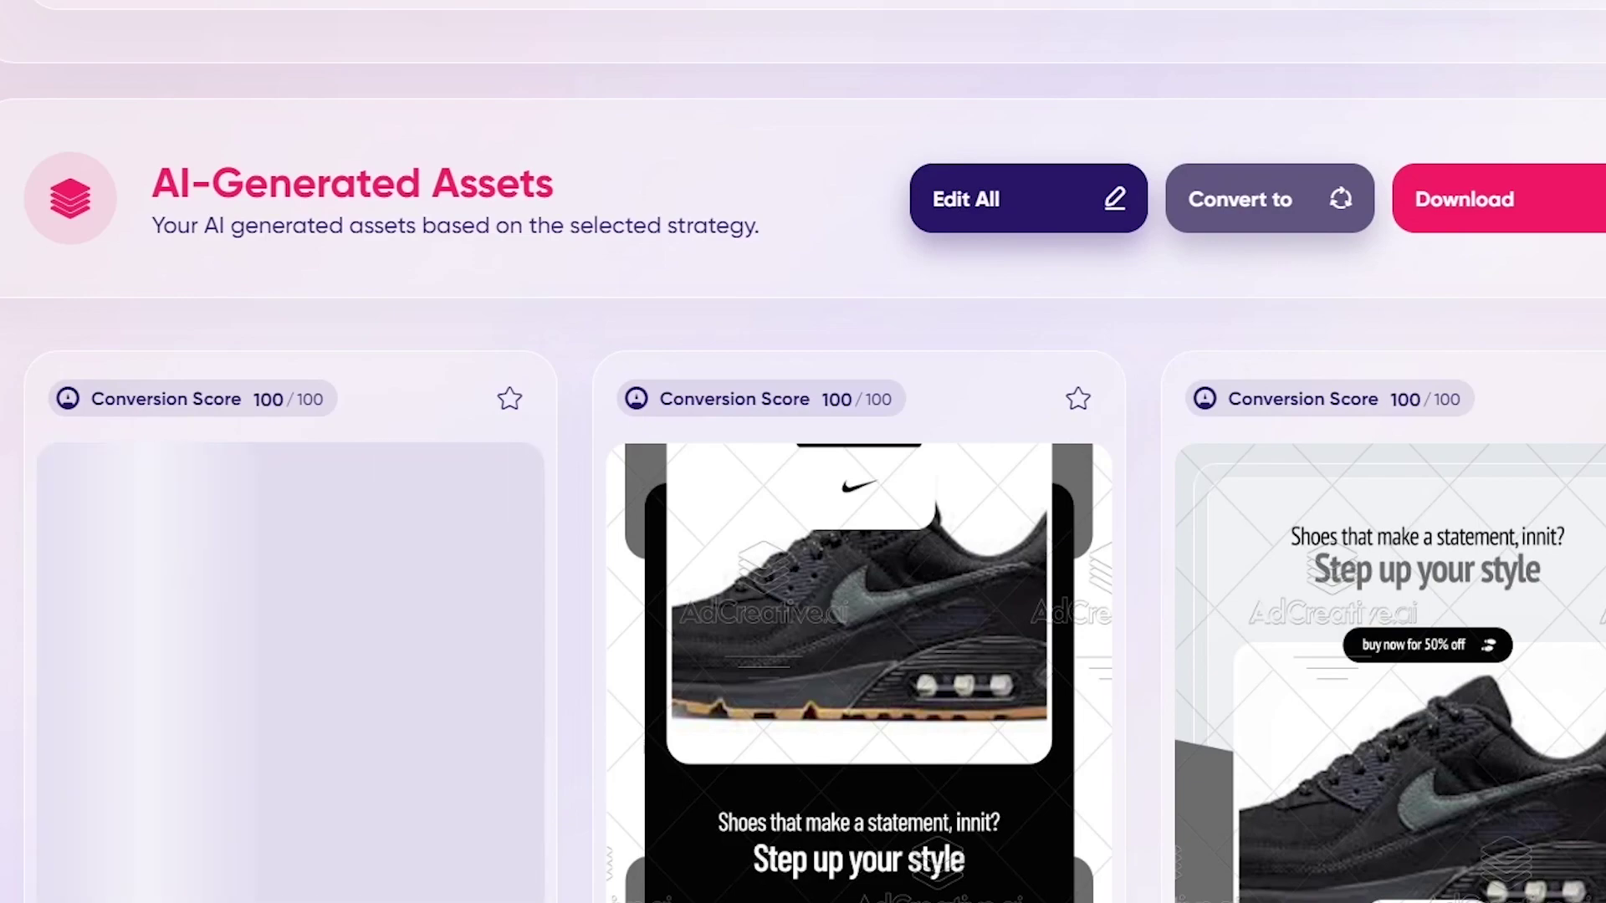
pyautogui.scroll(-20, 1271, 413)
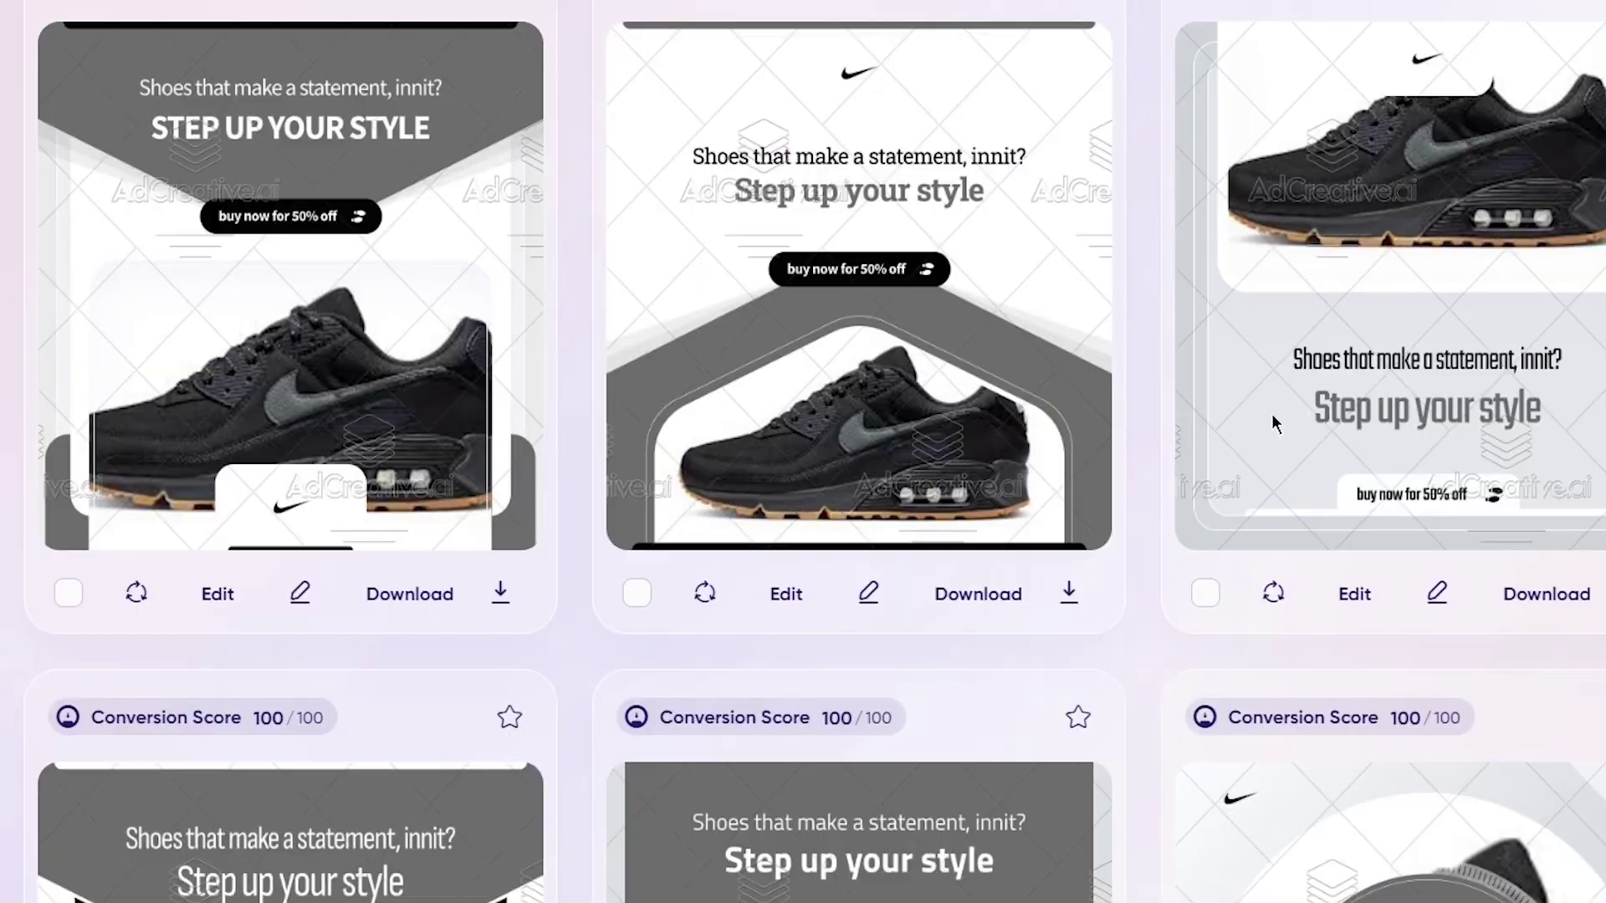
pyautogui.scroll(-15, 1212, 405)
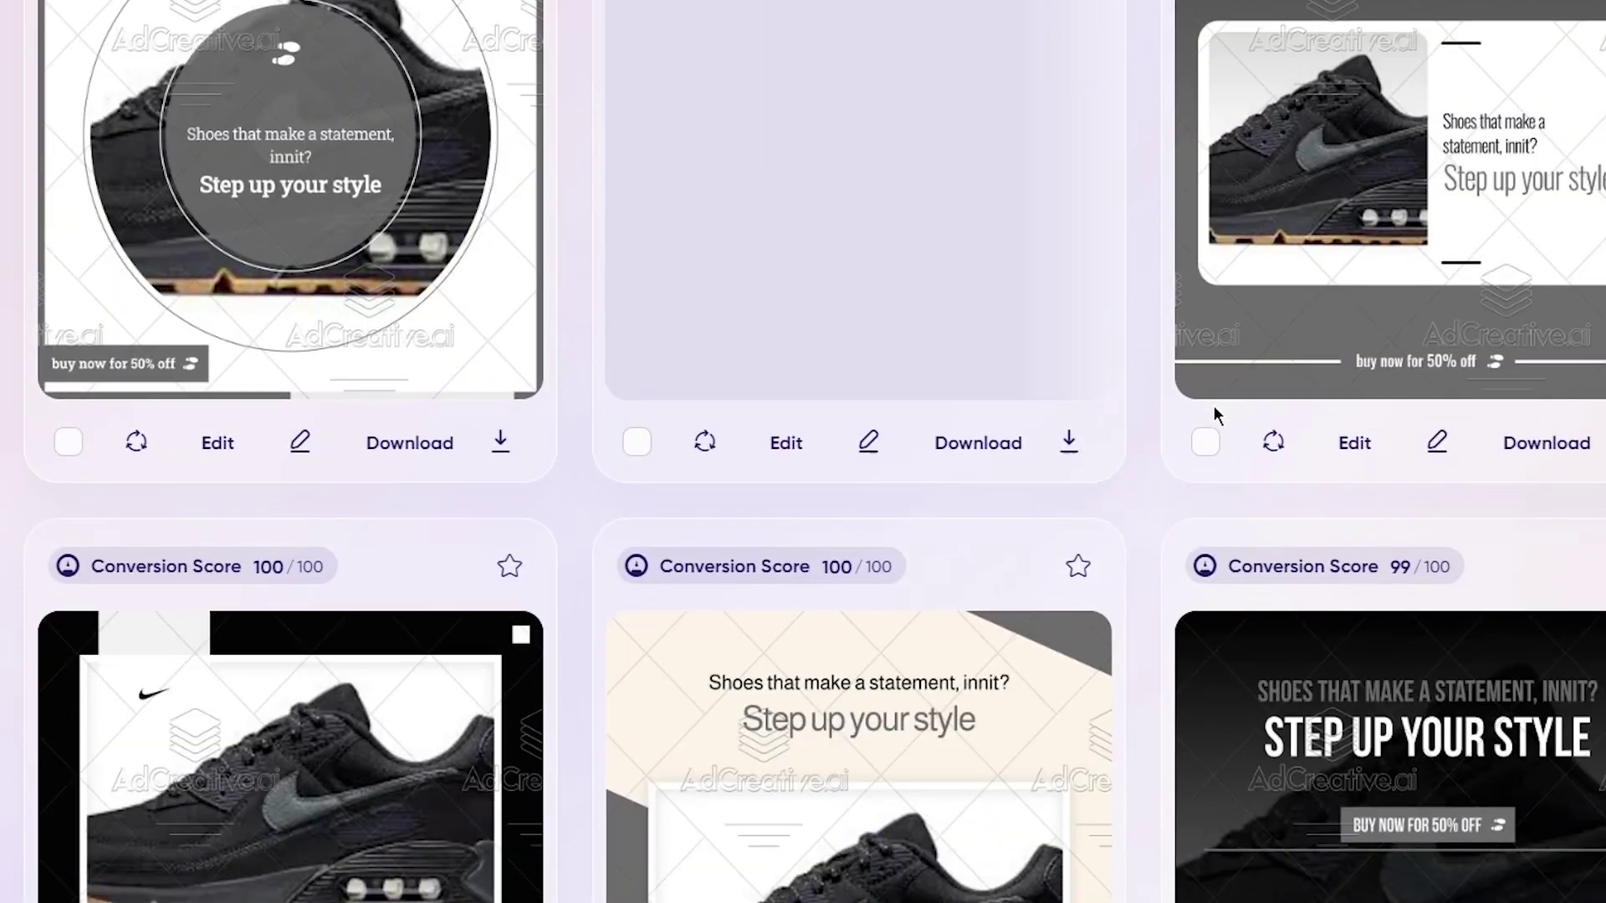
pyautogui.scroll(9, 1213, 405)
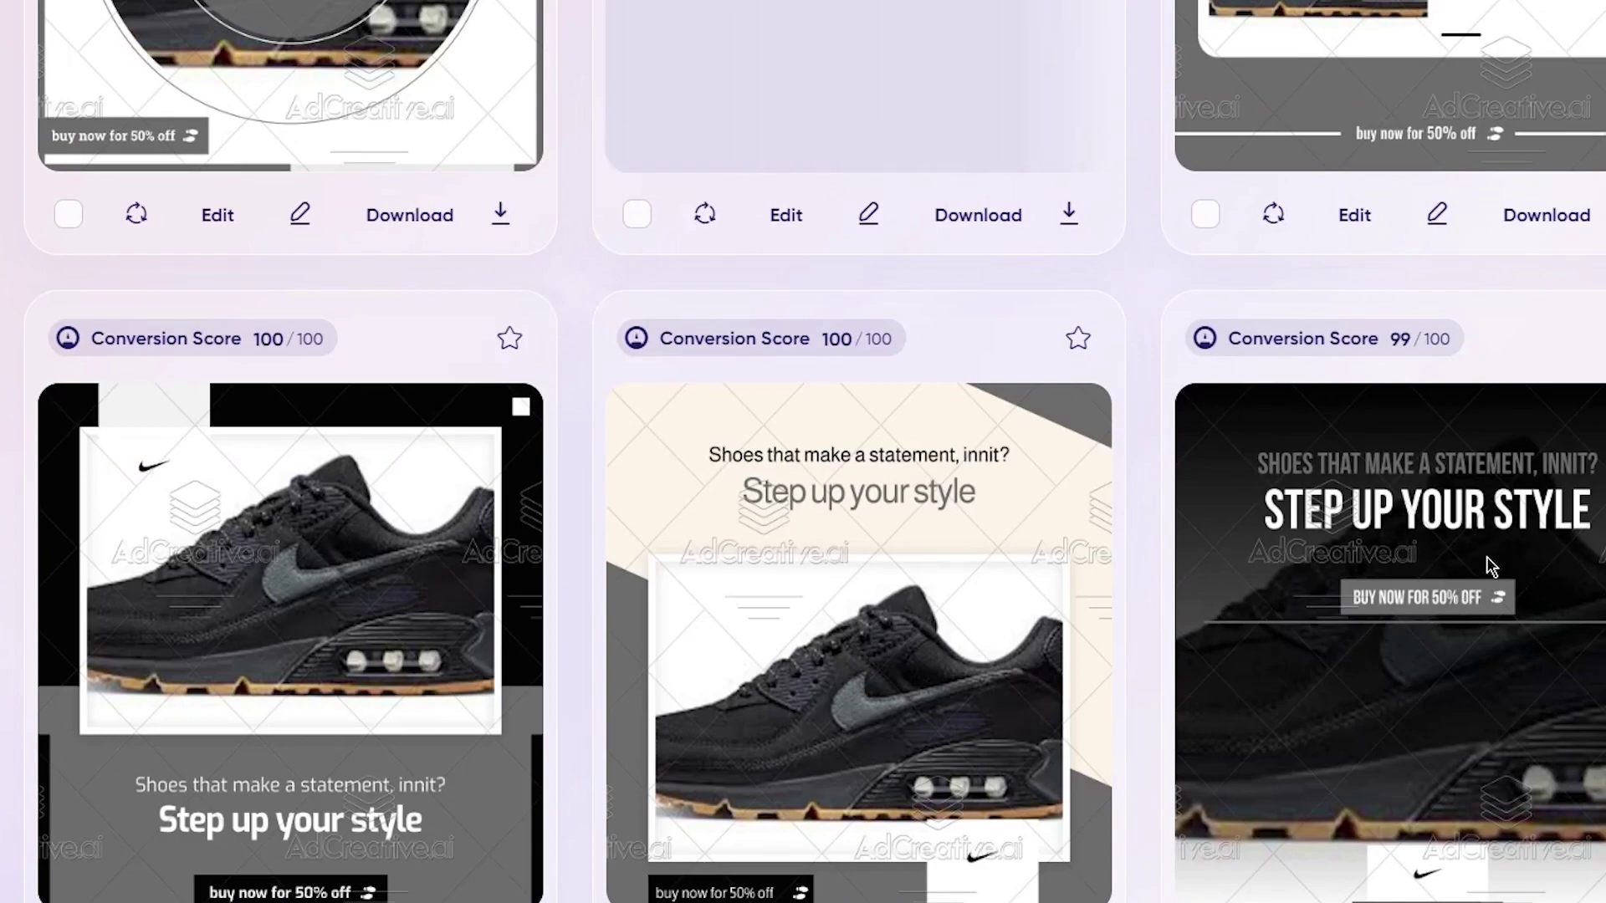
pyautogui.scroll(-10, 1213, 564)
pyautogui.scroll(-7, 1202, 541)
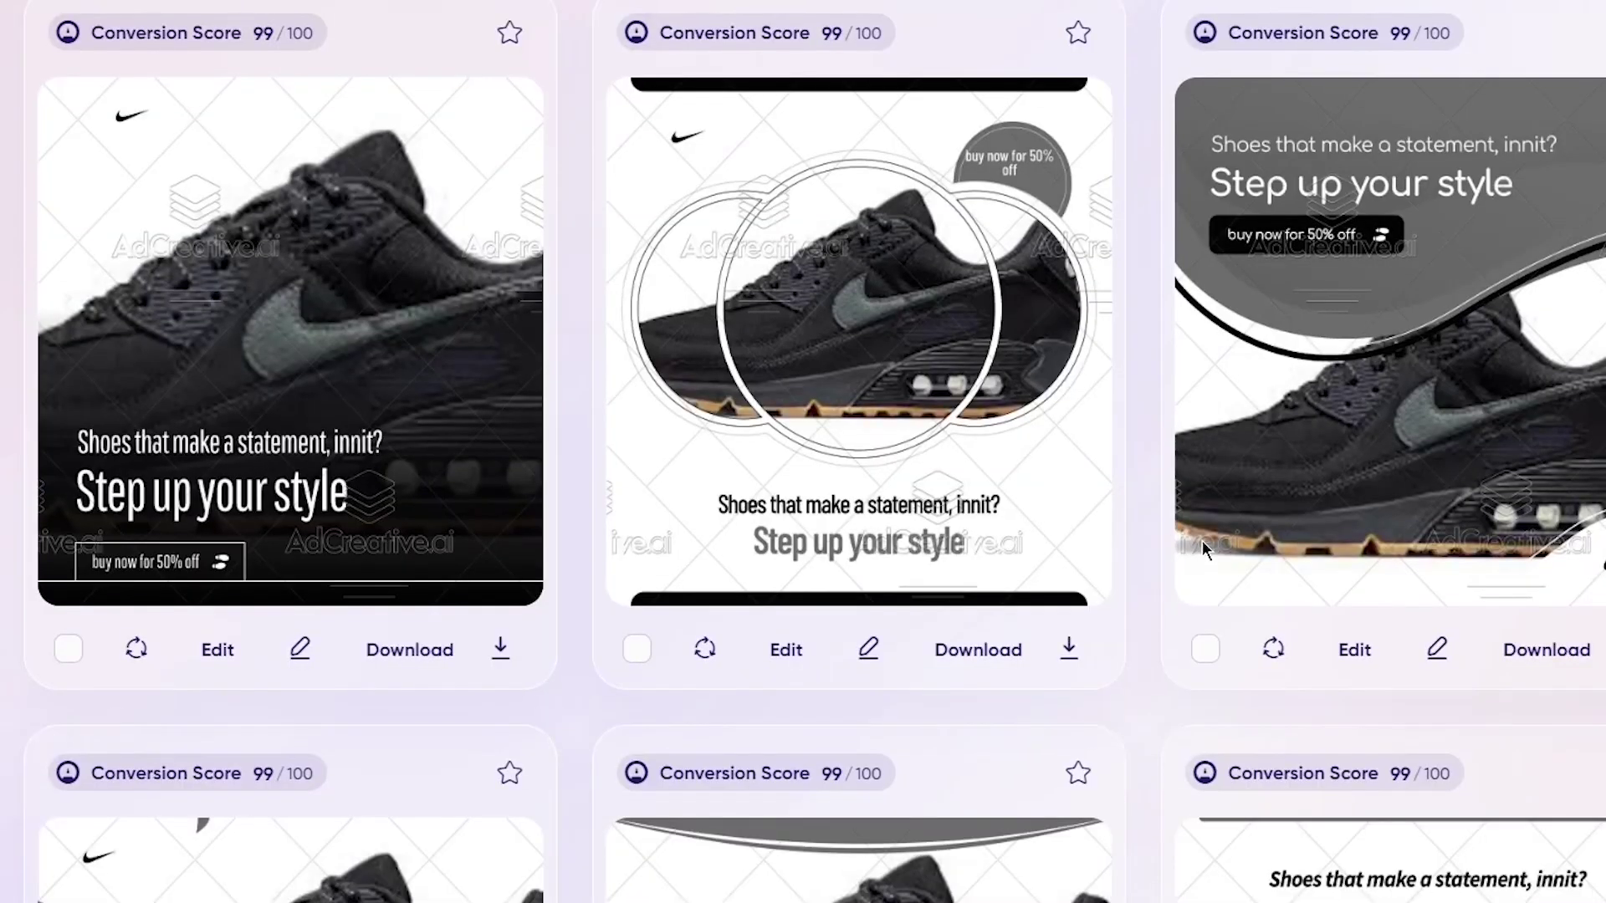
pyautogui.scroll(2, 1202, 540)
pyautogui.scroll(-12, 1202, 549)
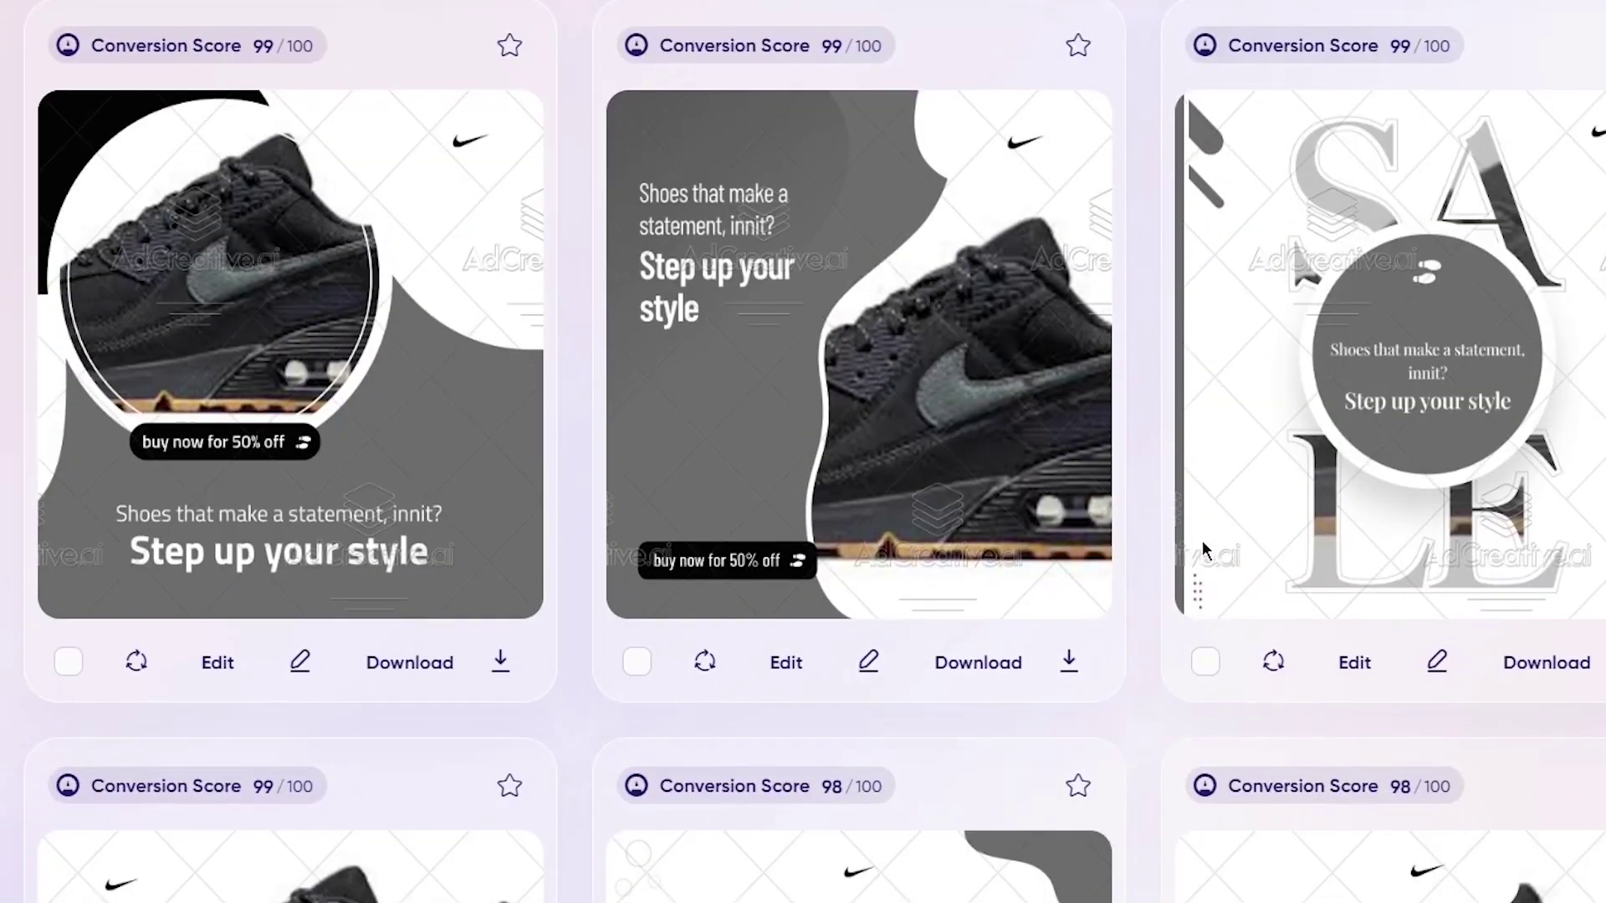
pyautogui.scroll(-10, 1202, 550)
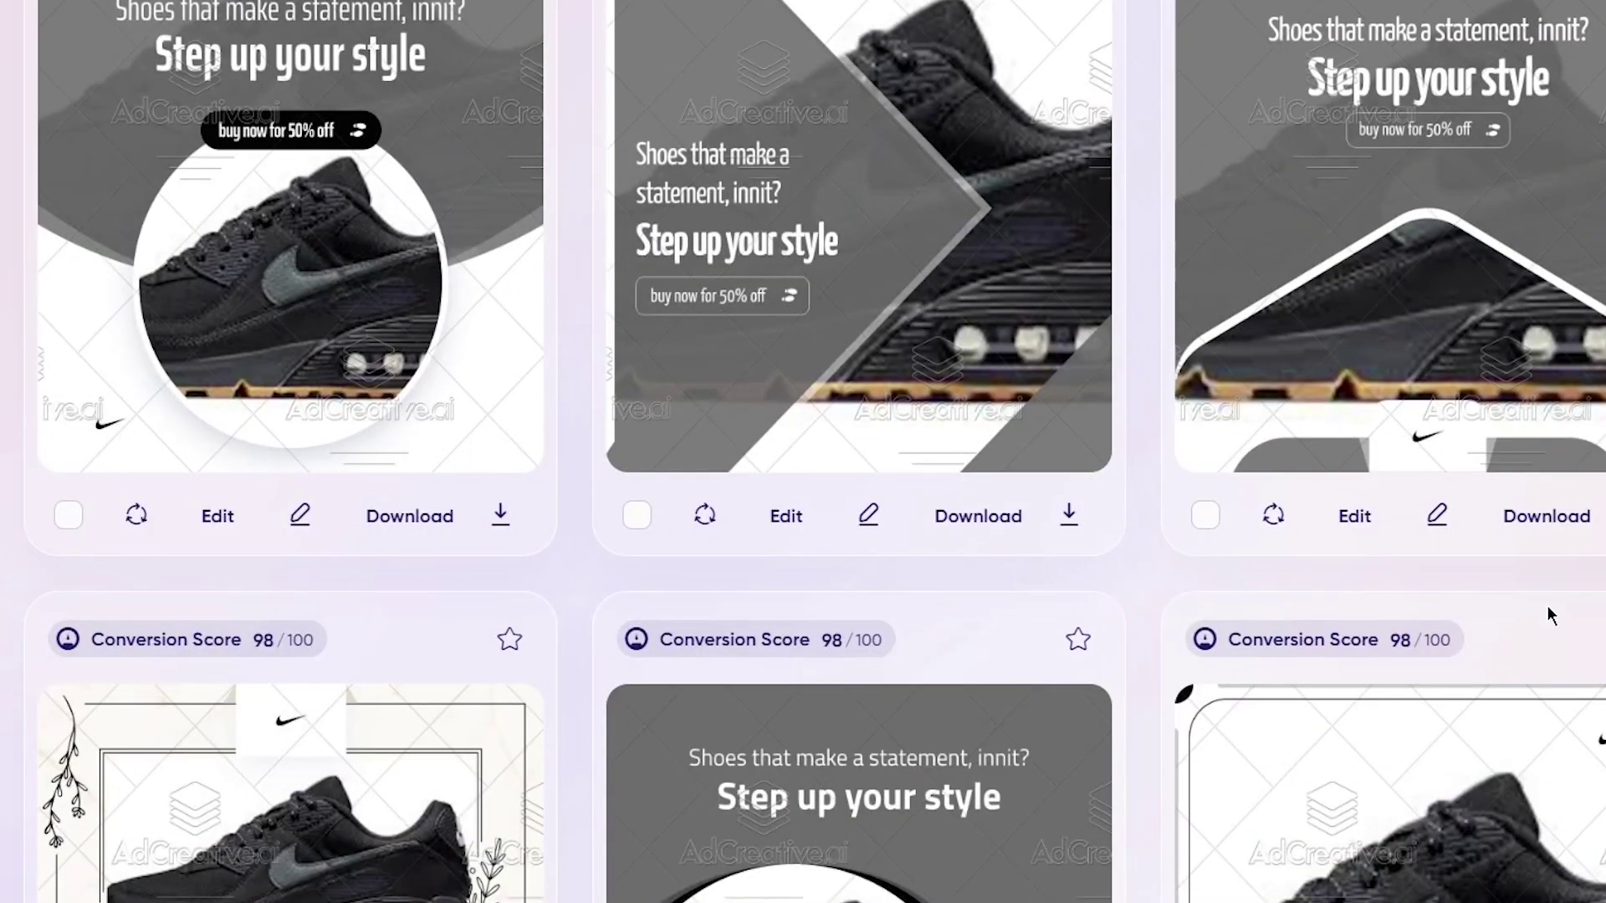
pyautogui.scroll(-20, 1547, 266)
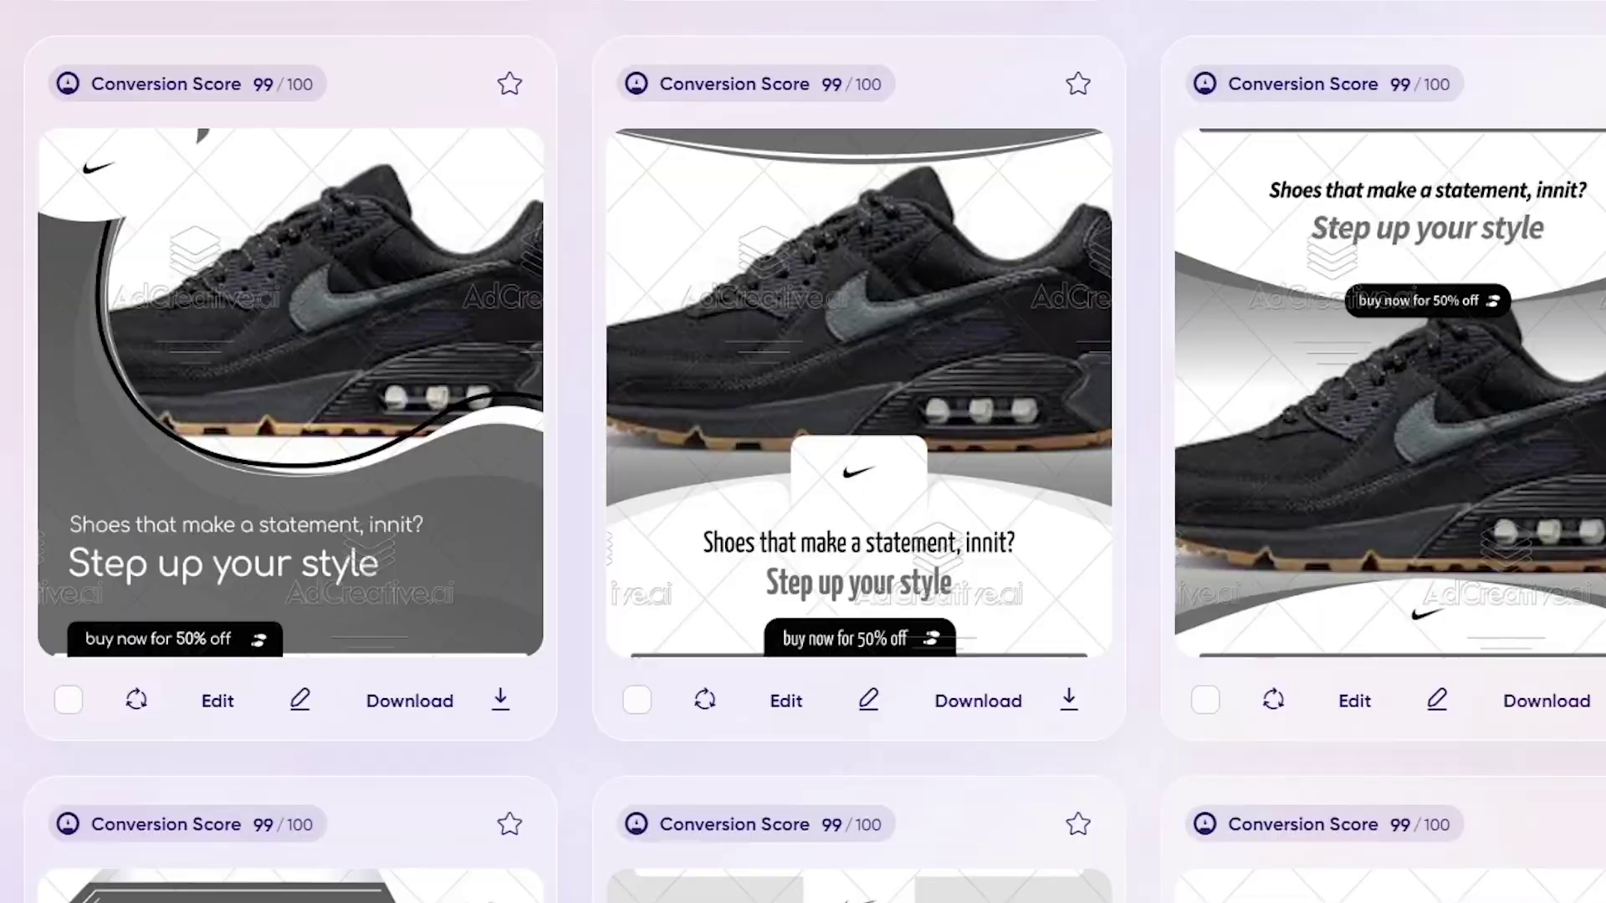
pyautogui.scroll(20, 803, 452)
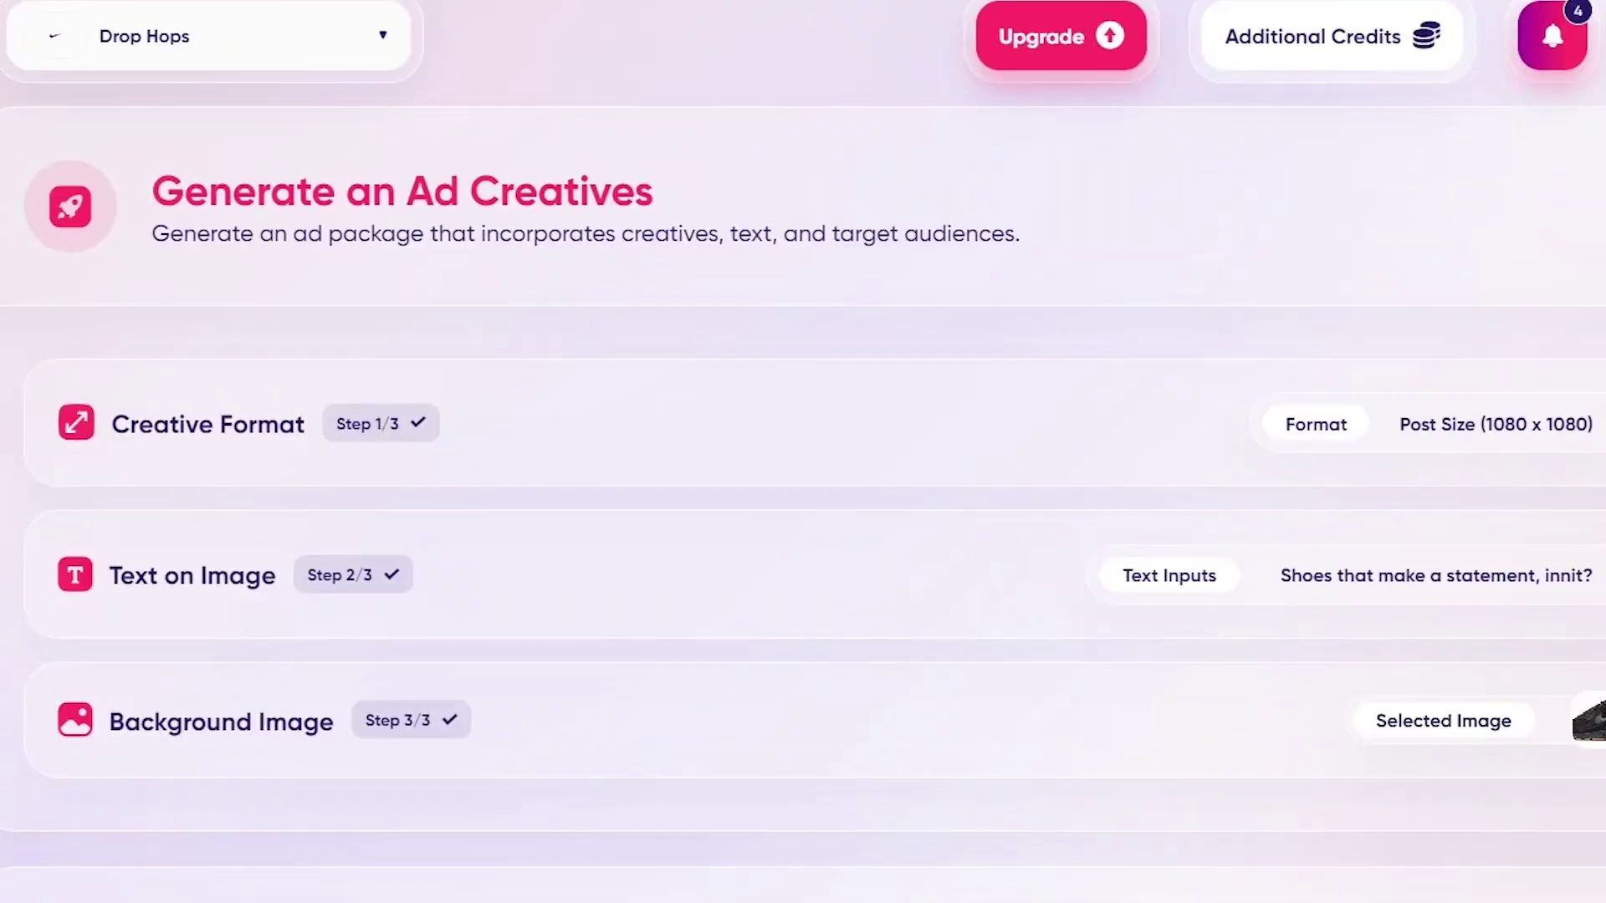
pyautogui.scroll(-8, 803, 452)
pyautogui.scroll(-7, 1191, 312)
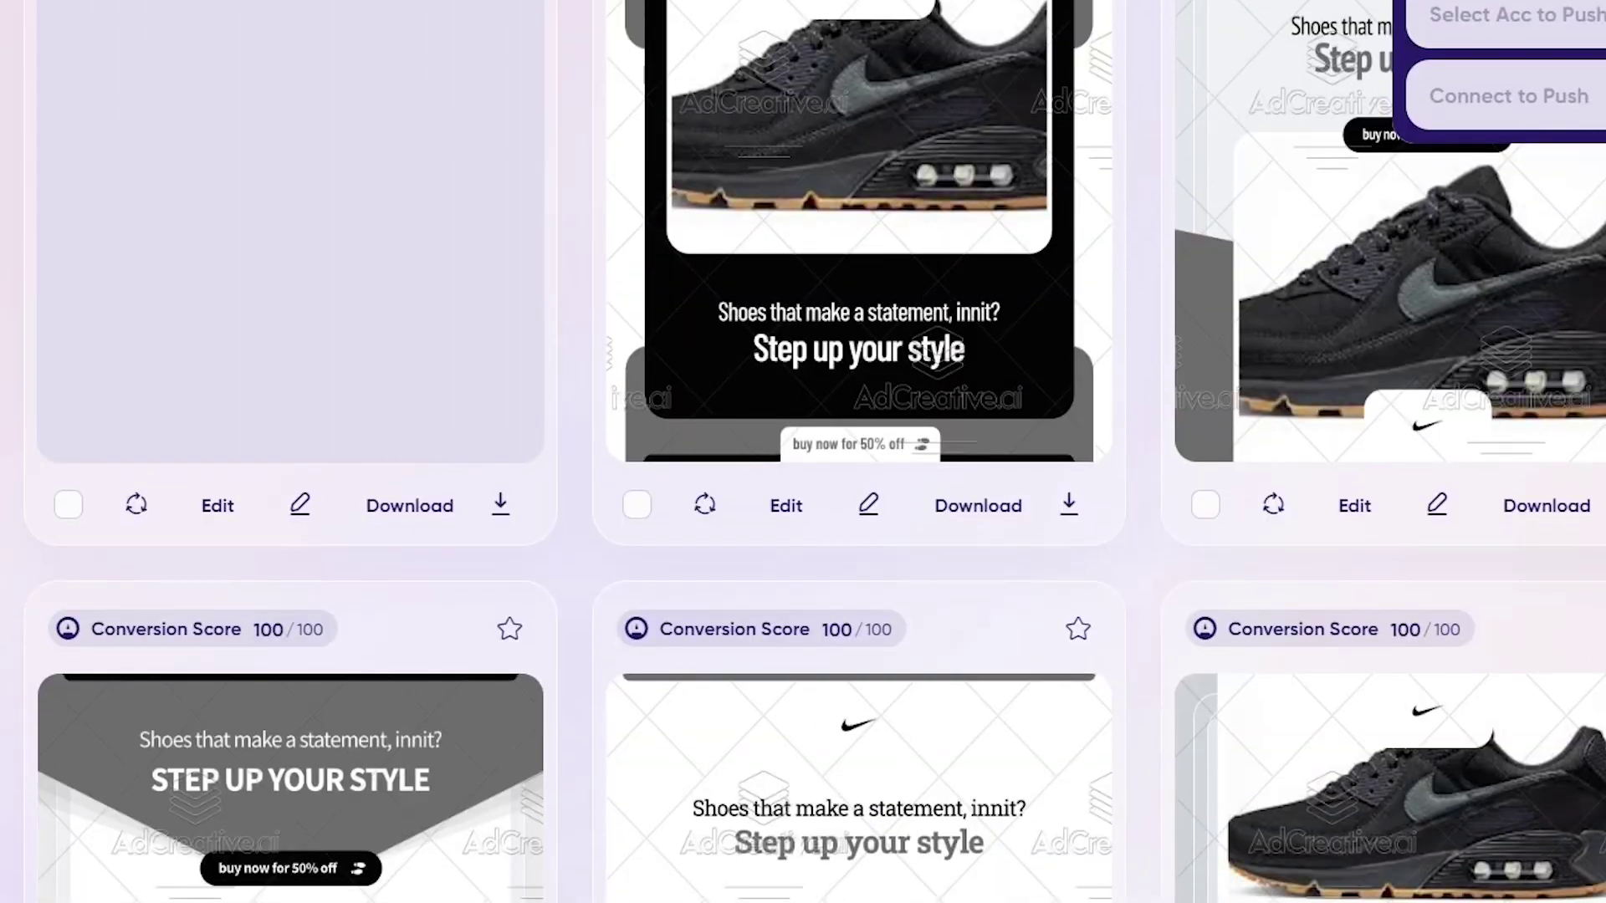
pyautogui.scroll(-7, 803, 452)
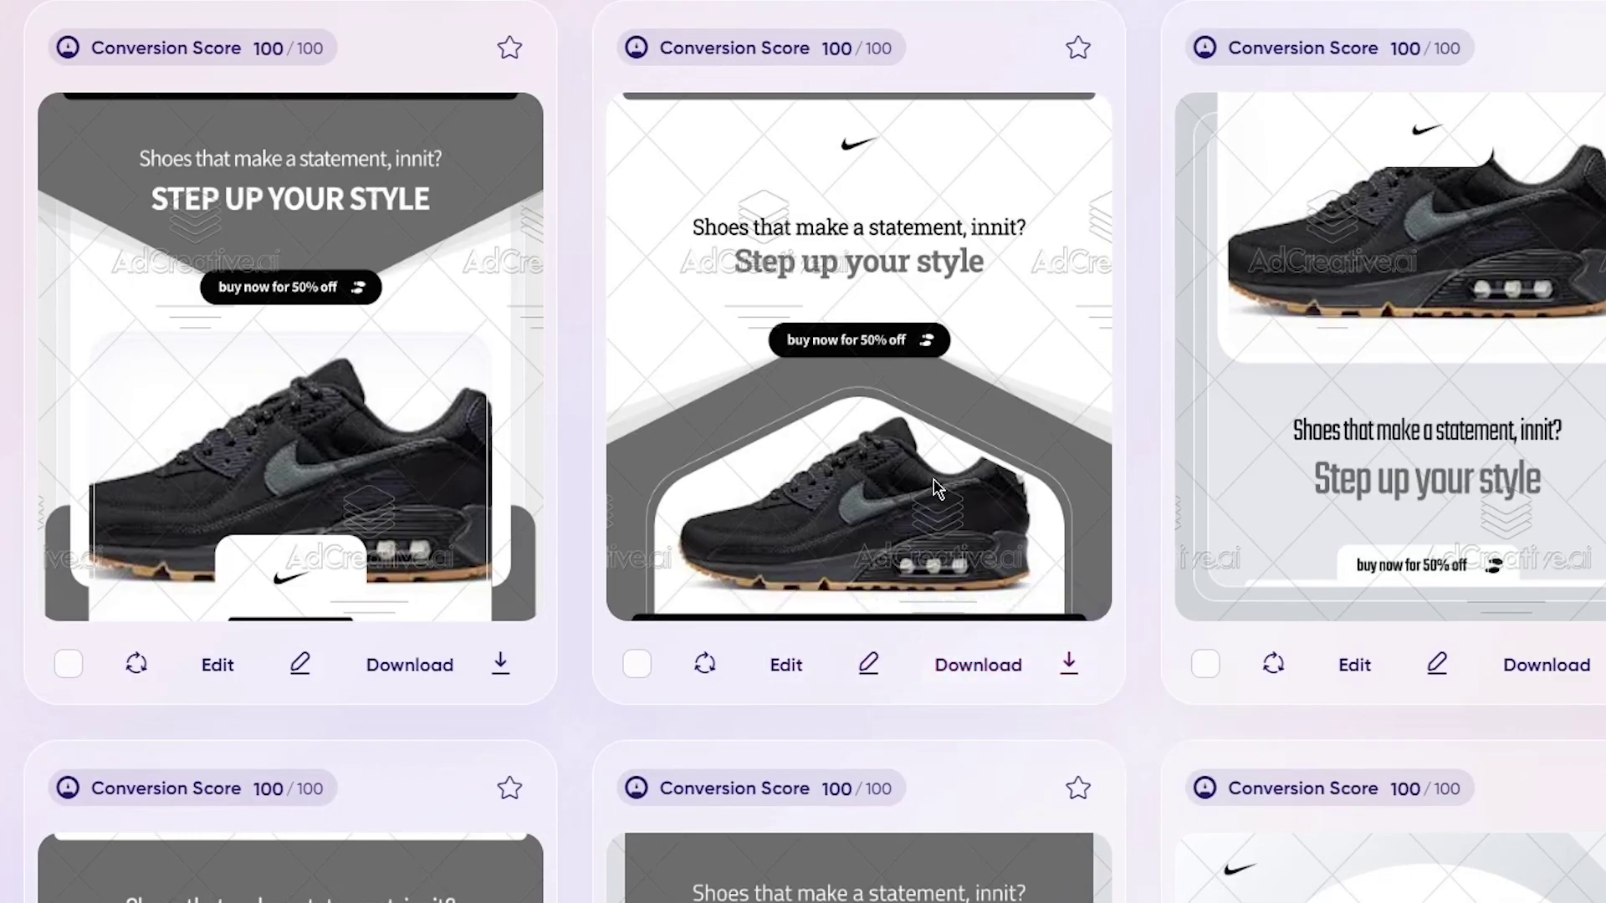
# Download the middle sneaker creative, then select all three creatives and open the bulk Download menu
pyautogui.click(1026, 667)
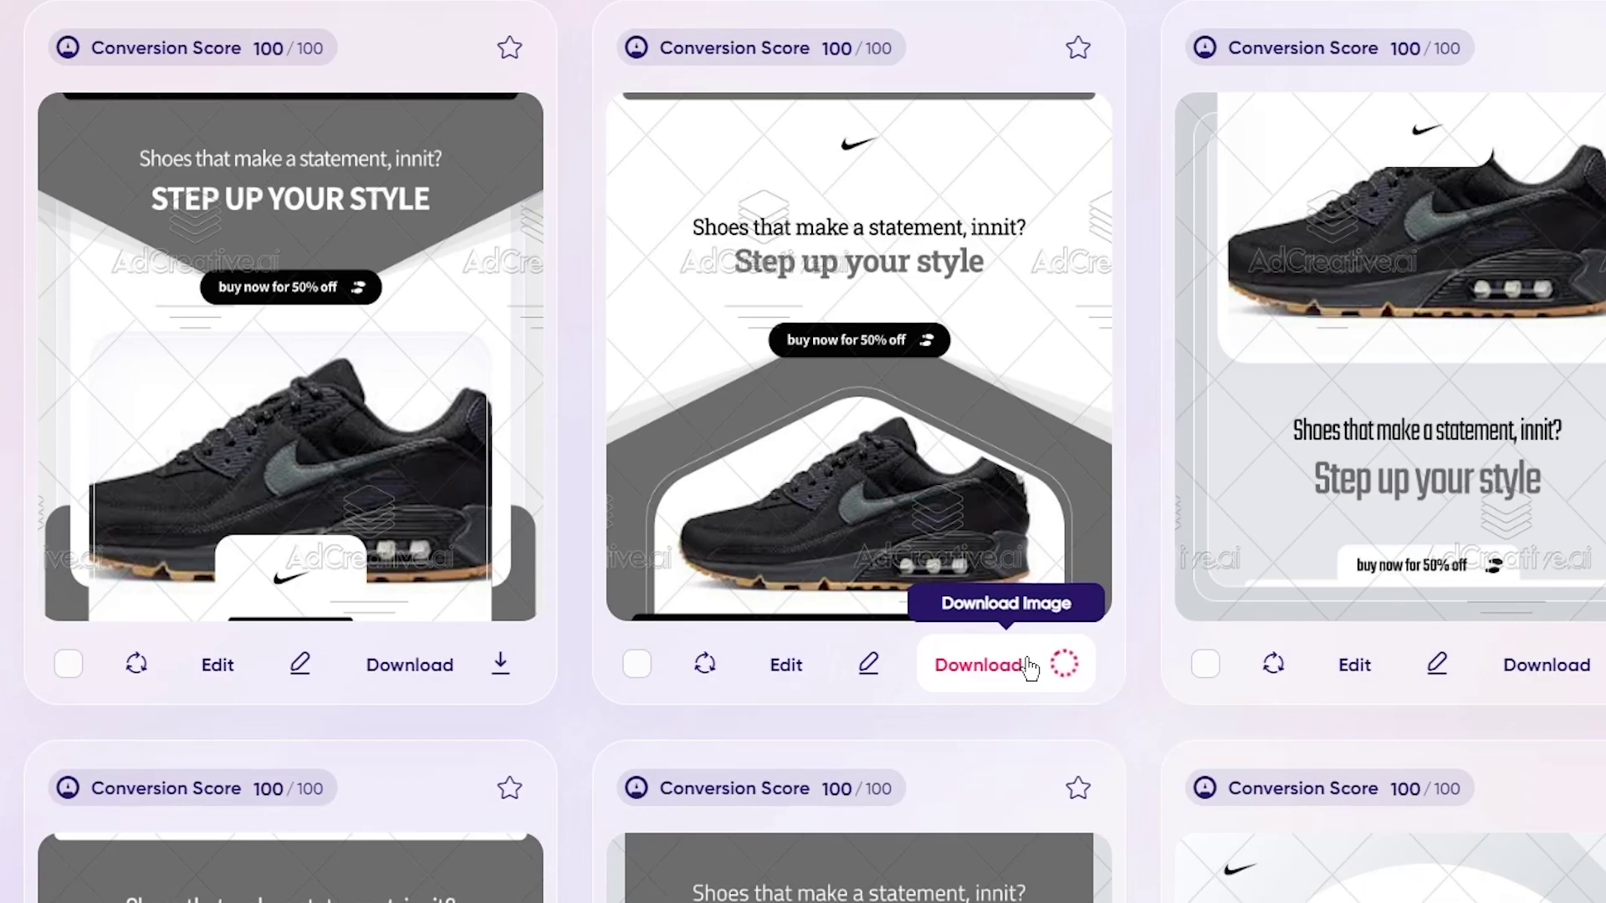
pyautogui.click(1205, 667)
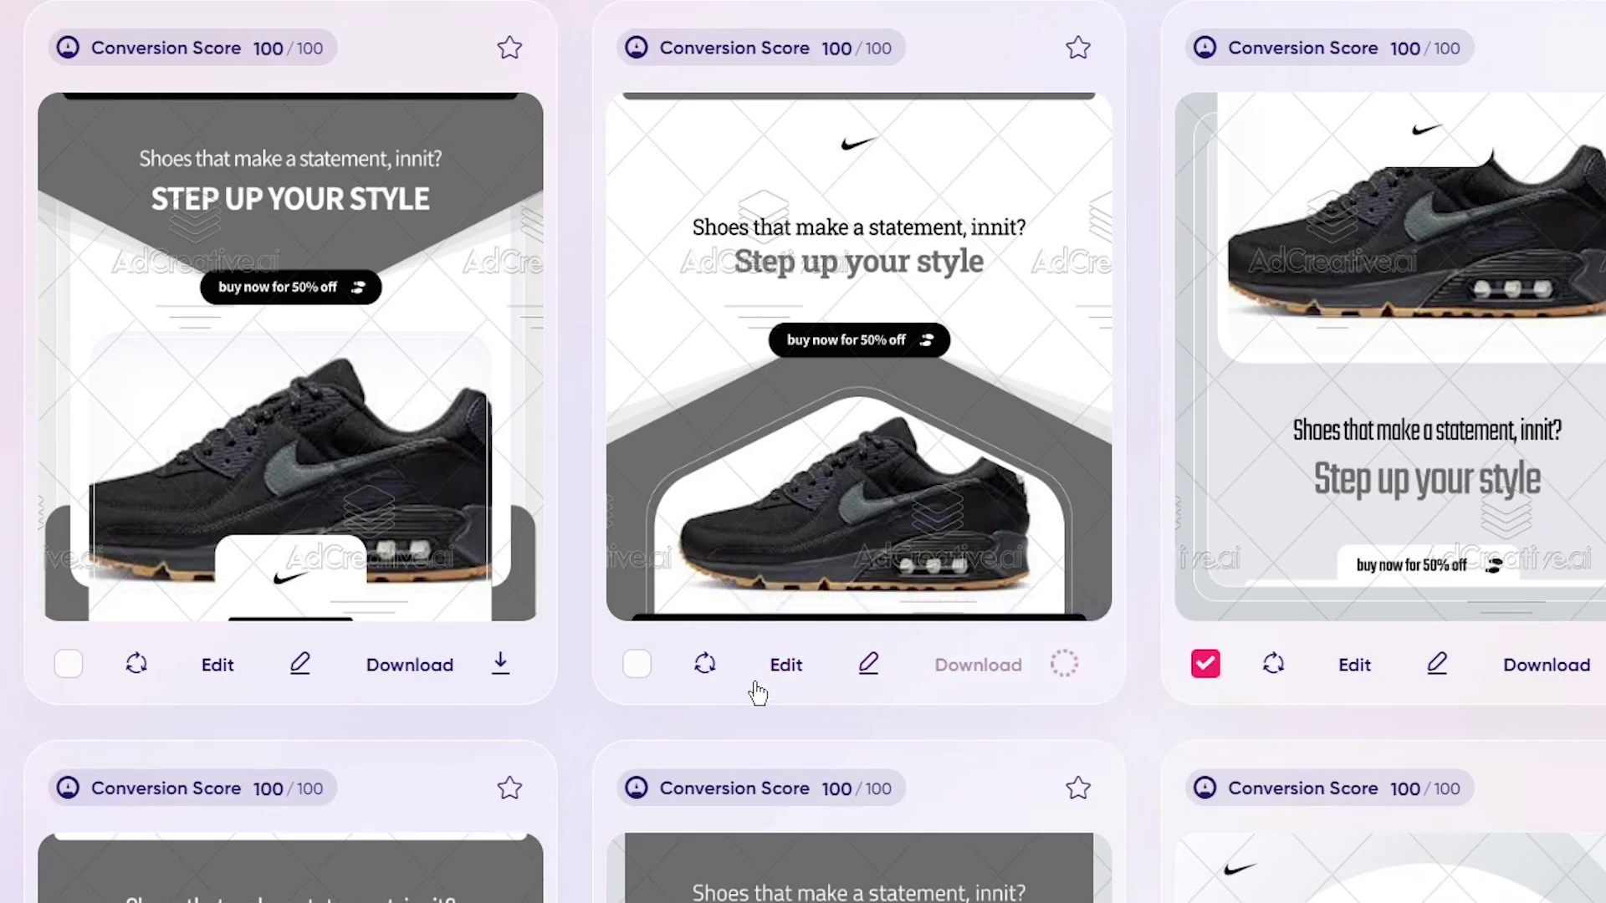
pyautogui.click(638, 666)
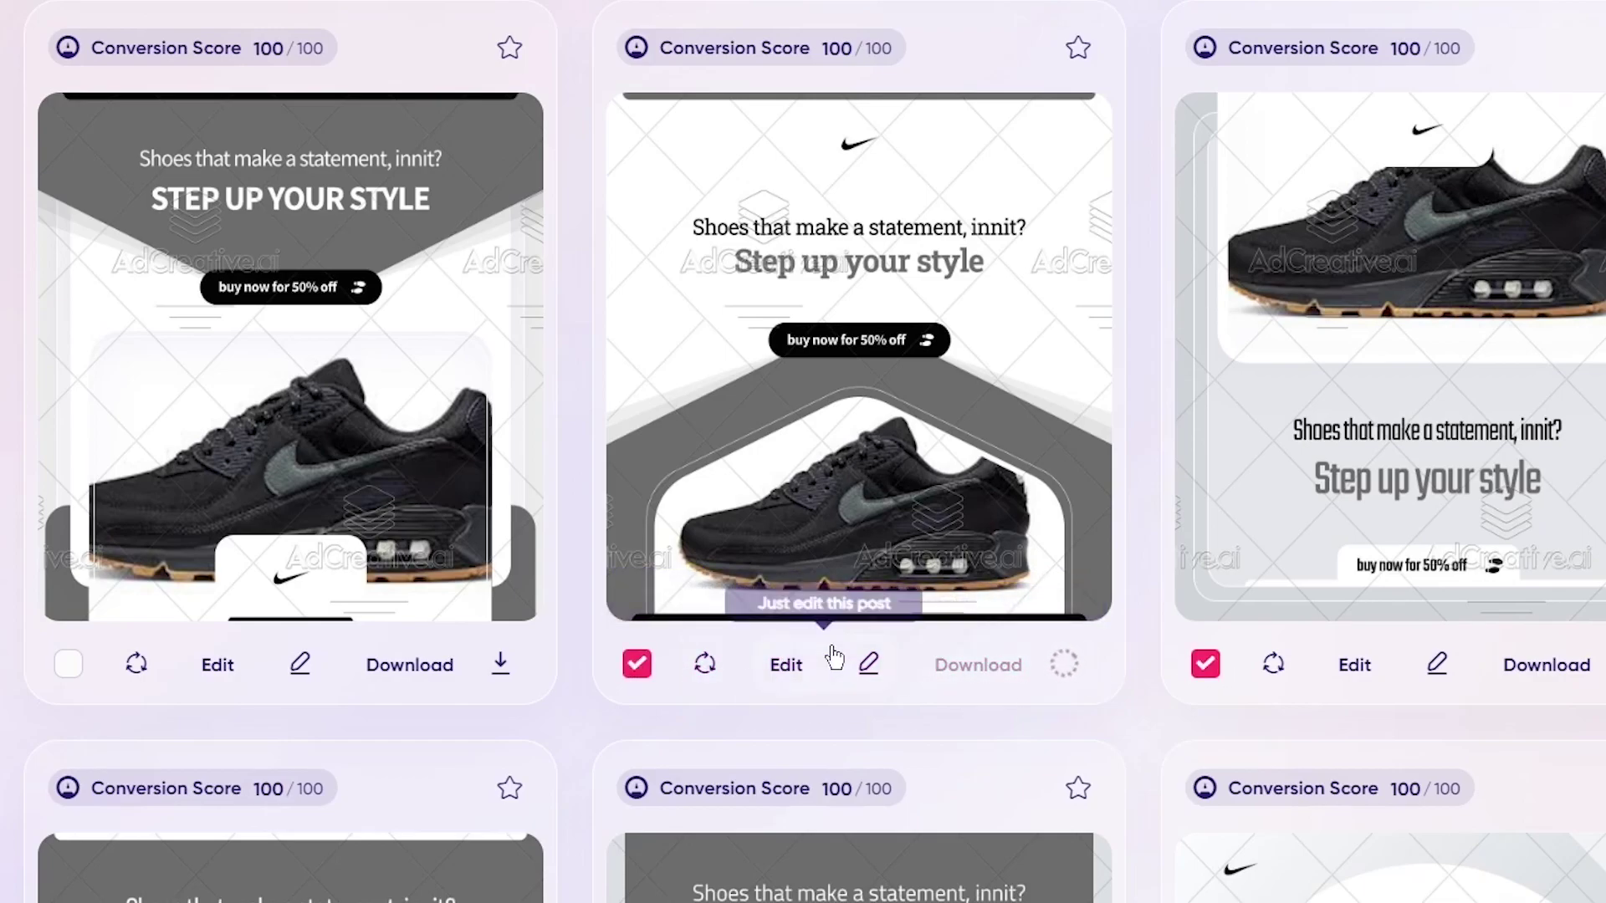
pyautogui.click(68, 665)
pyautogui.scroll(15, 660, 604)
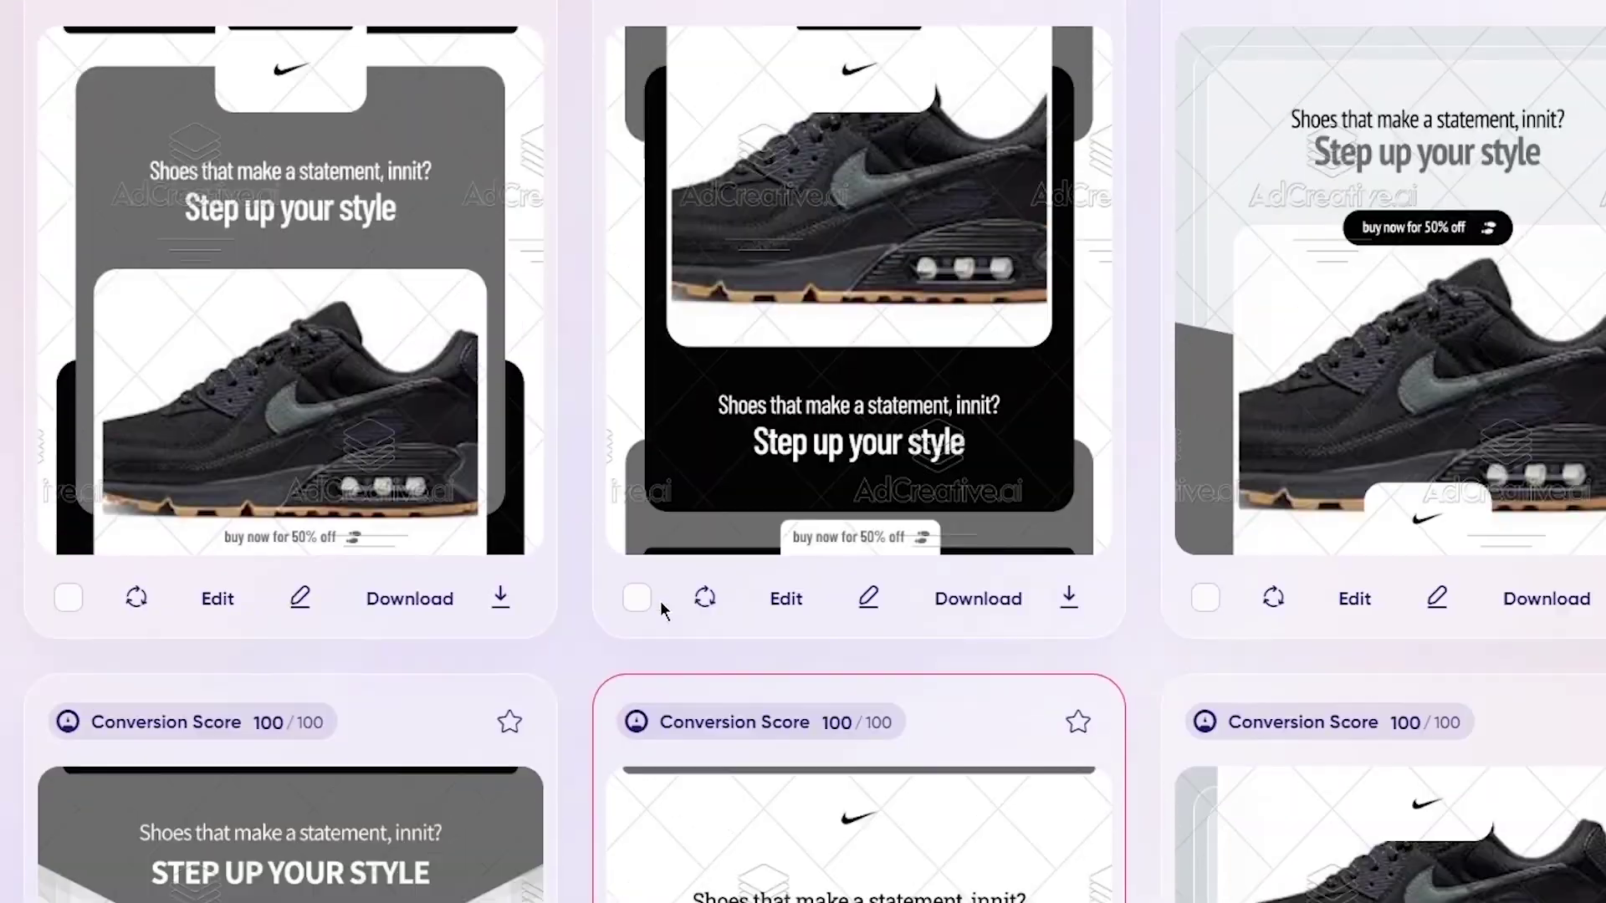
pyautogui.scroll(-5, 660, 609)
pyautogui.click(1510, 520)
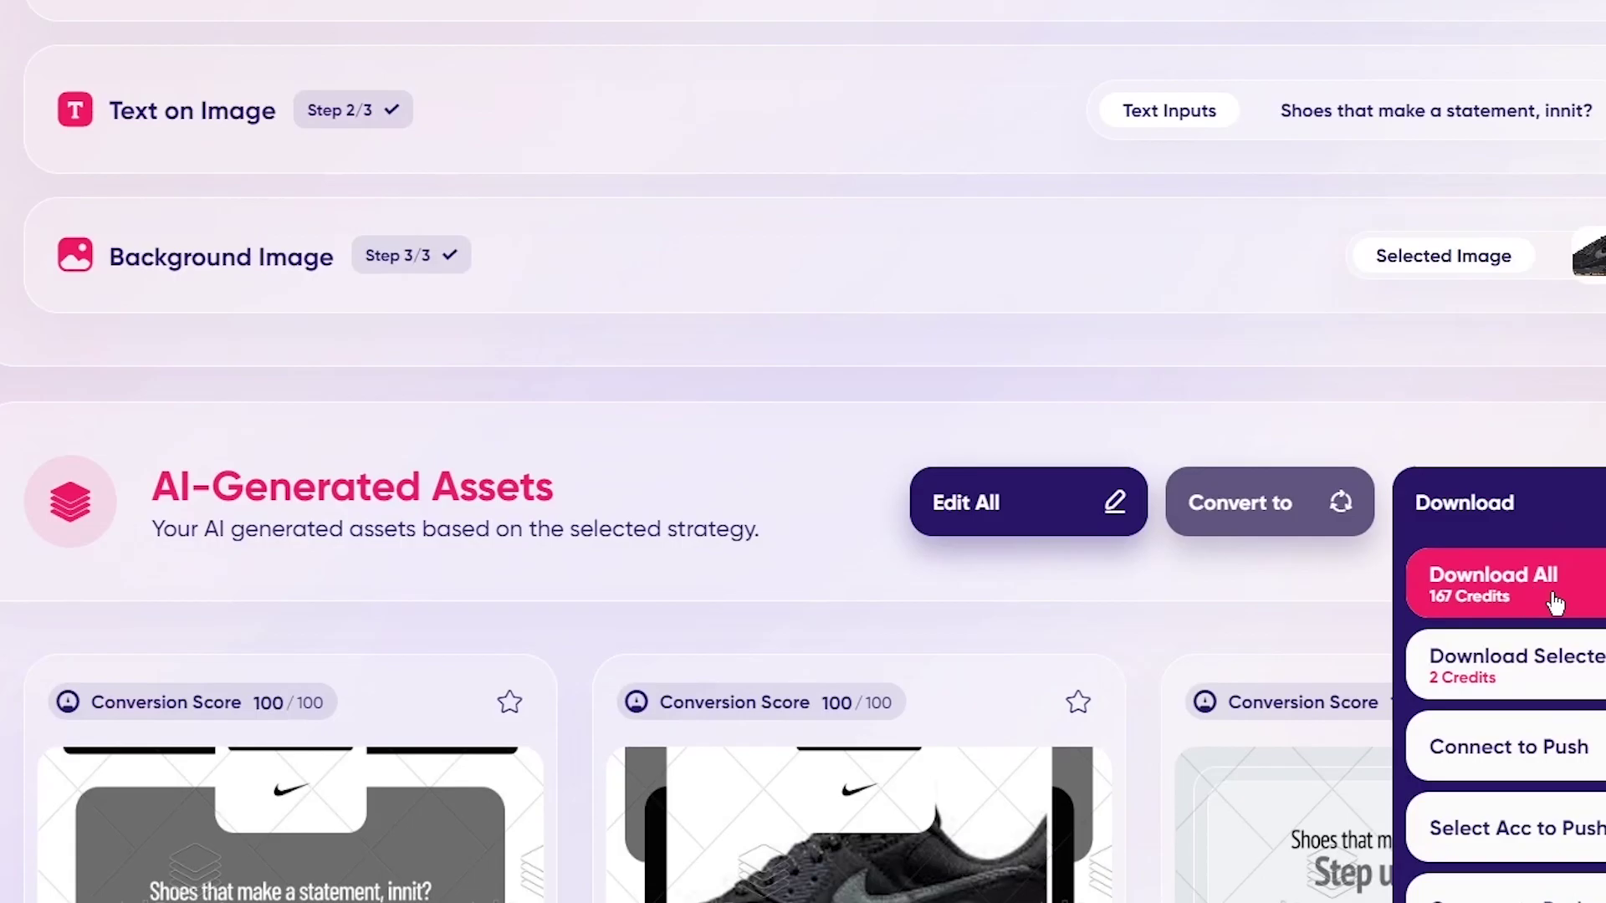
pyautogui.scroll(-5, 1548, 669)
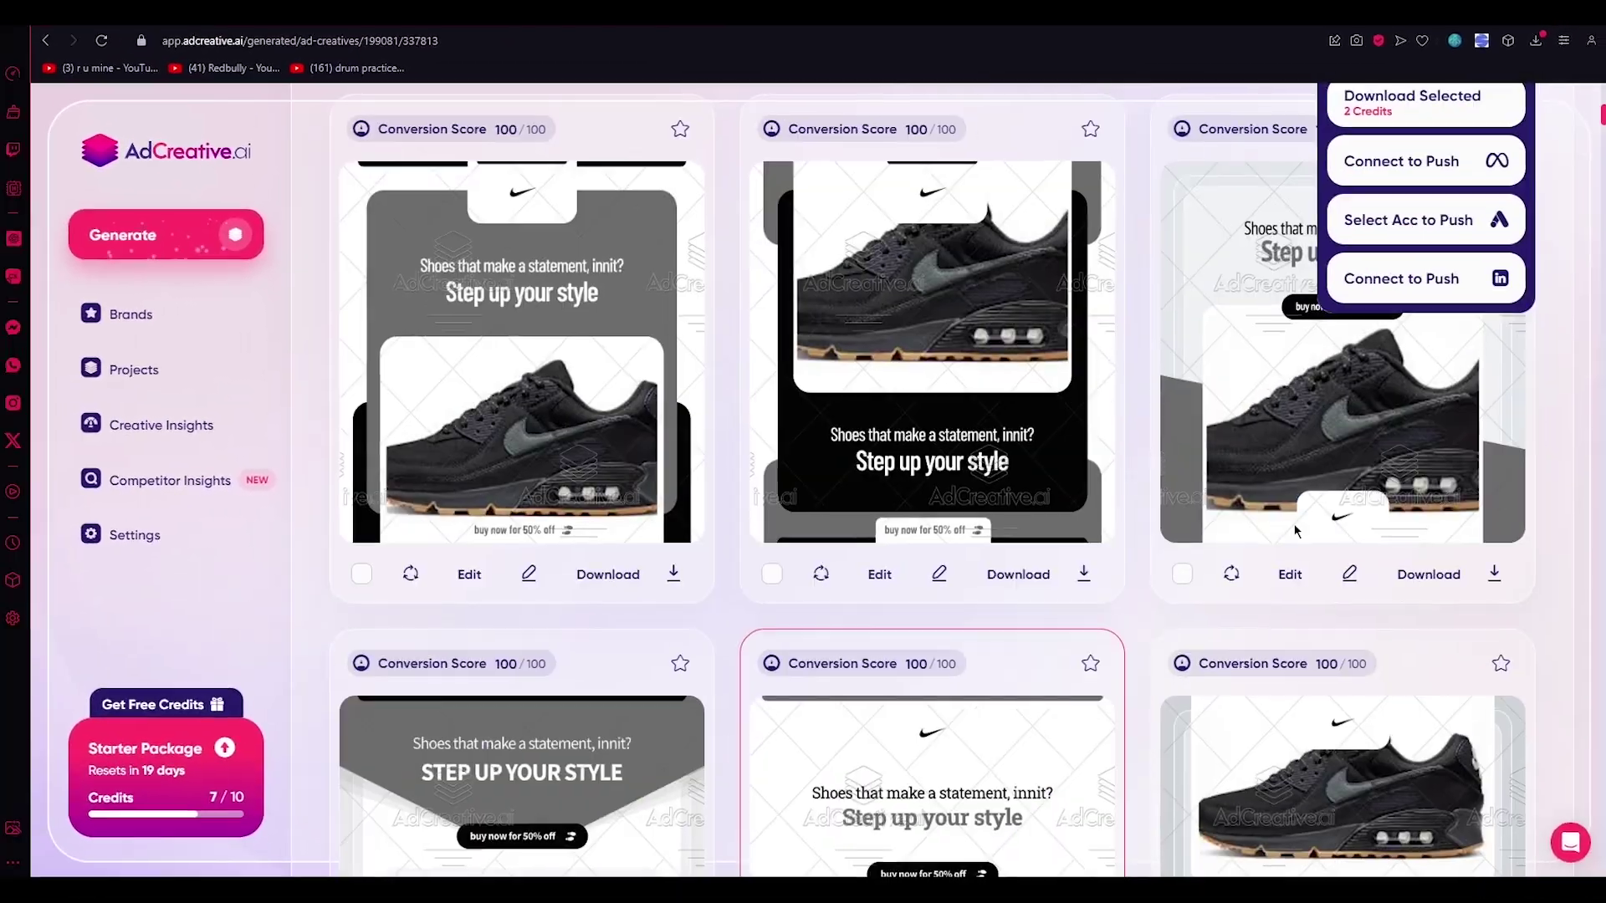
pyautogui.scroll(-2, 1550, 340)
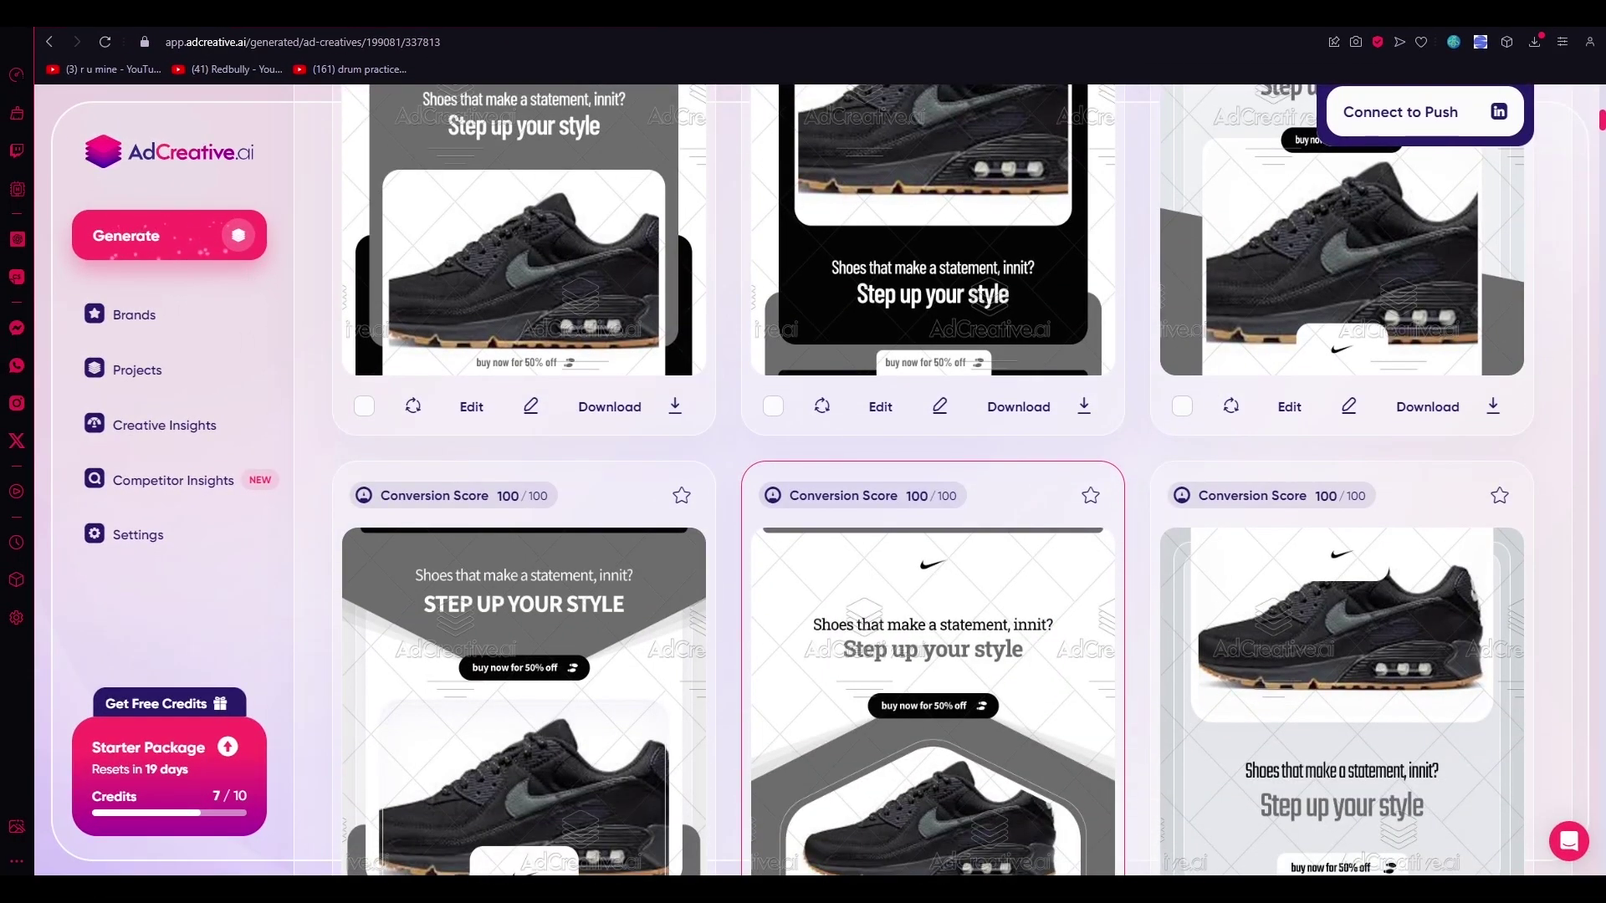
pyautogui.click(1533, 44)
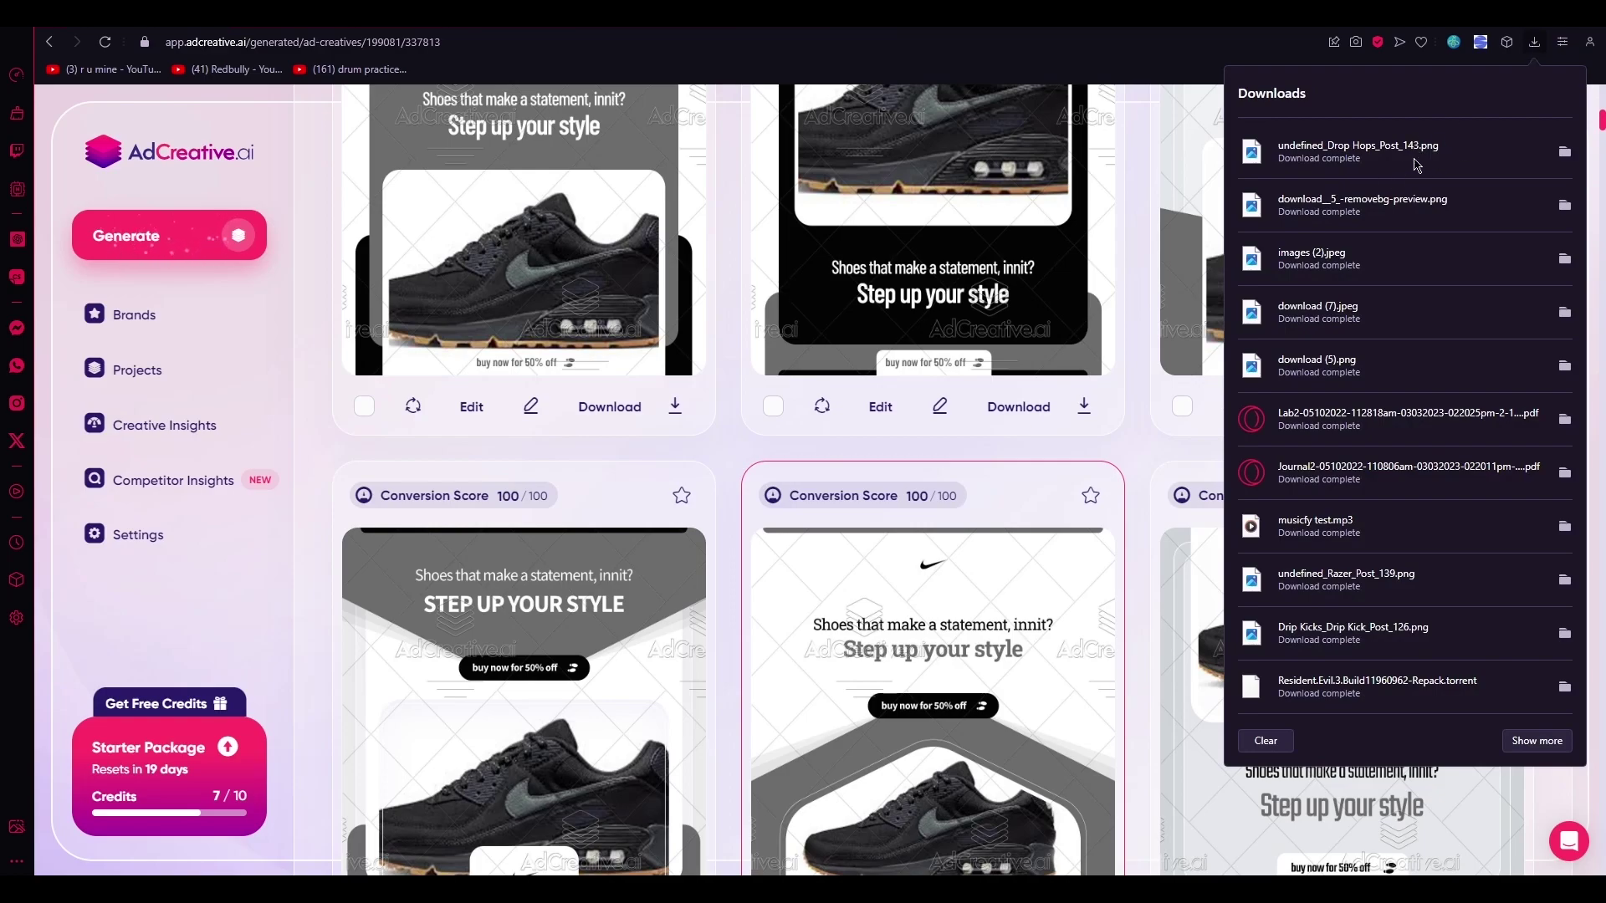
pyautogui.click(1416, 165)
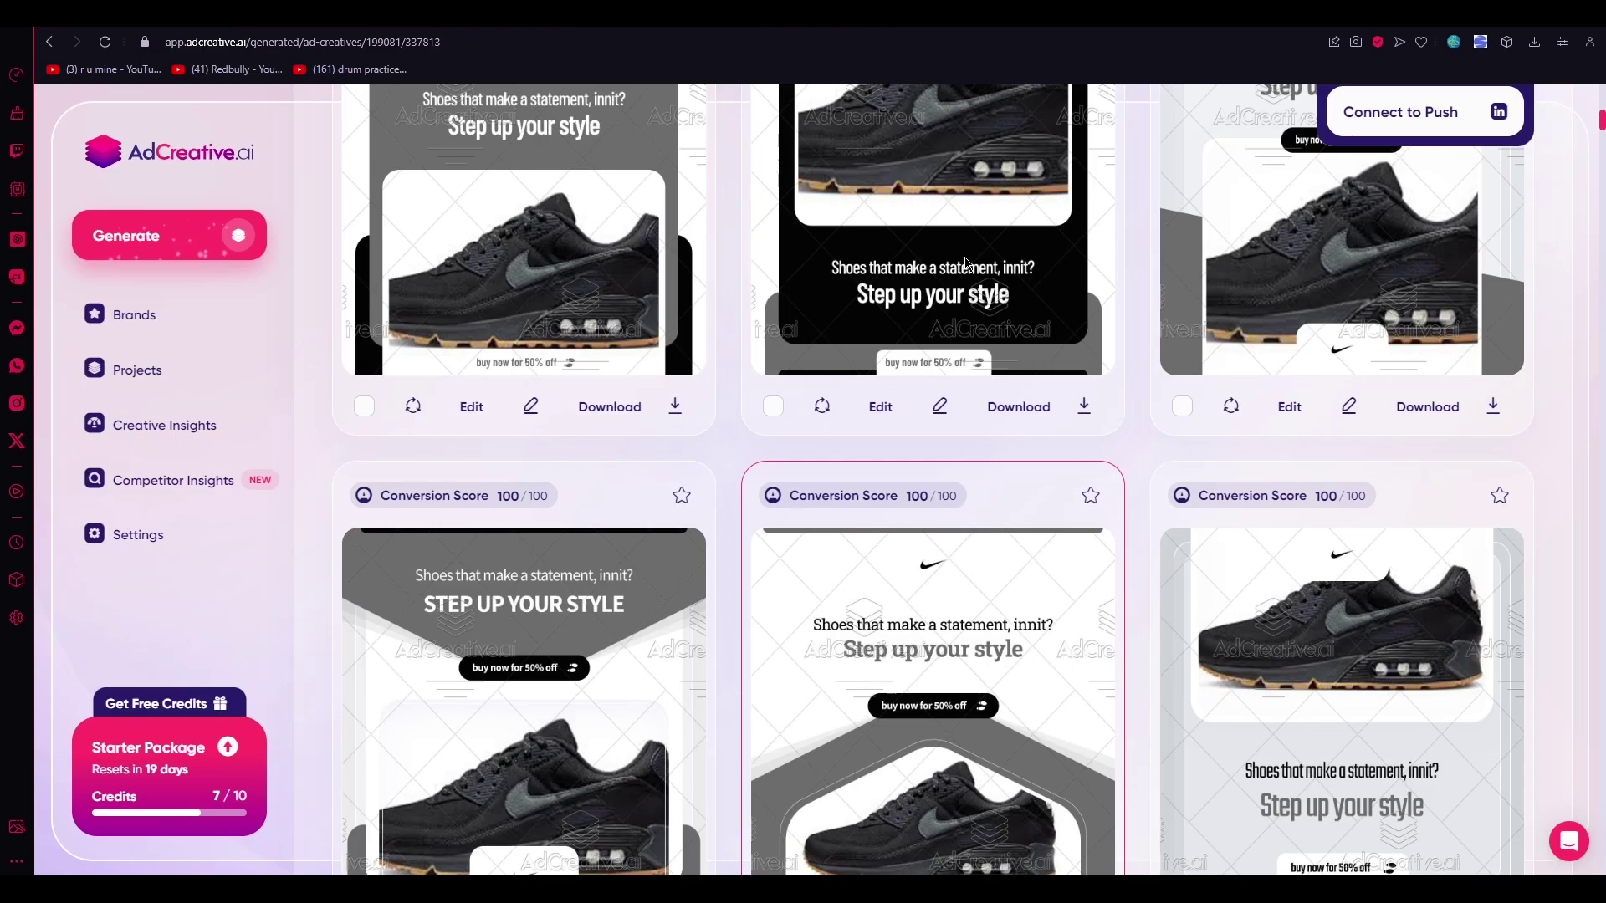
# Return to the AI-Generated Asset Selection page from the Generate sidebar item
pyautogui.scroll(10, 966, 263)
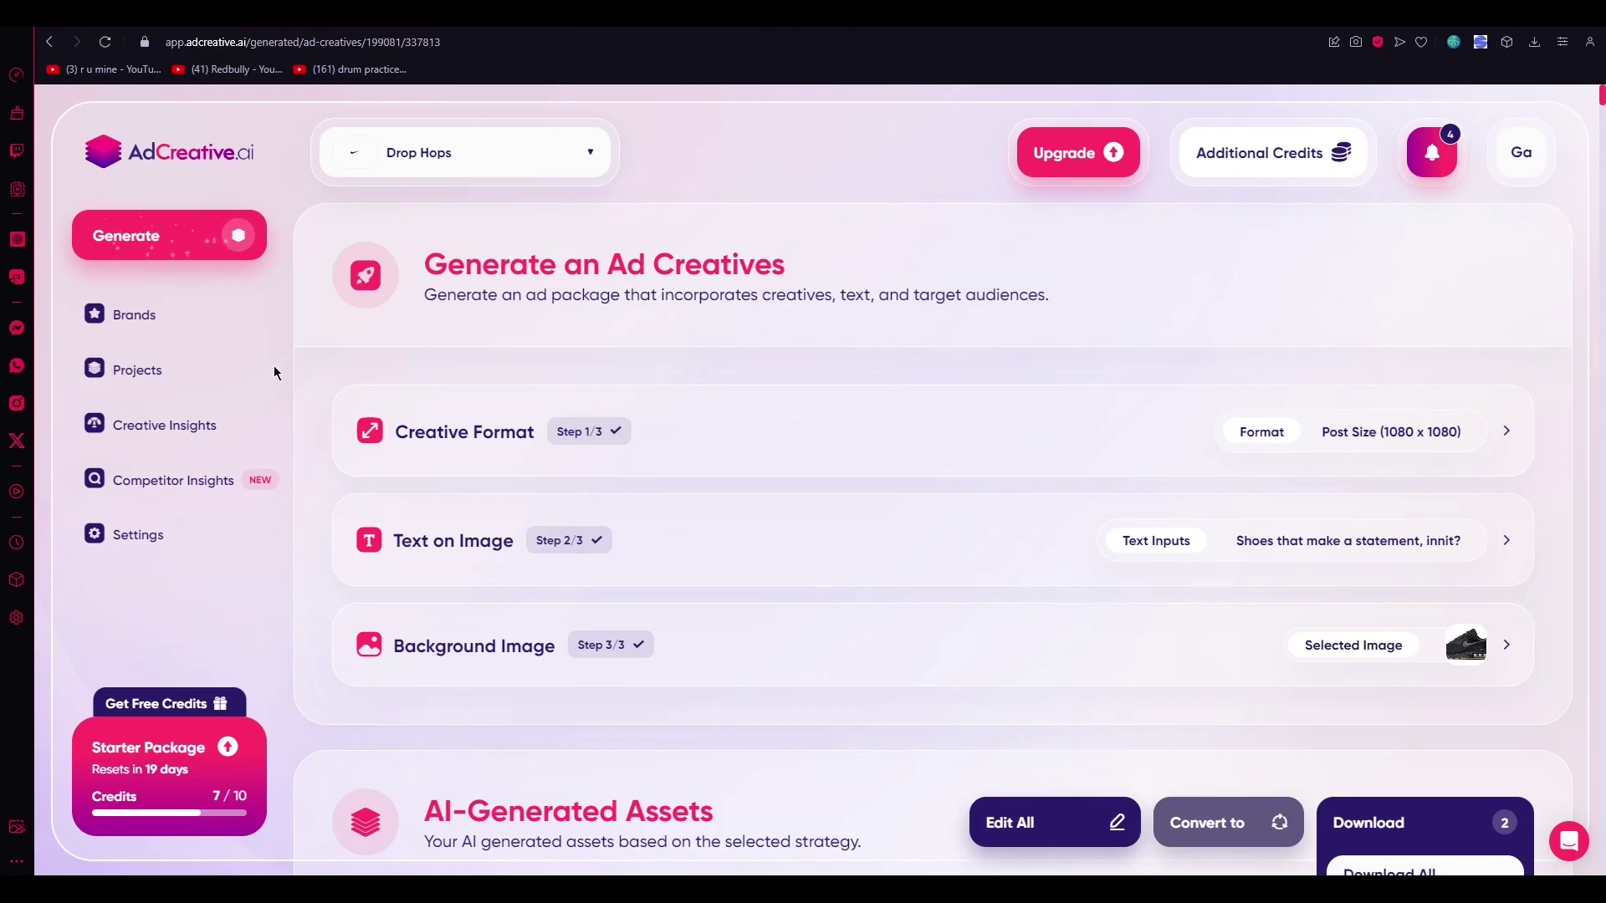
pyautogui.click(168, 236)
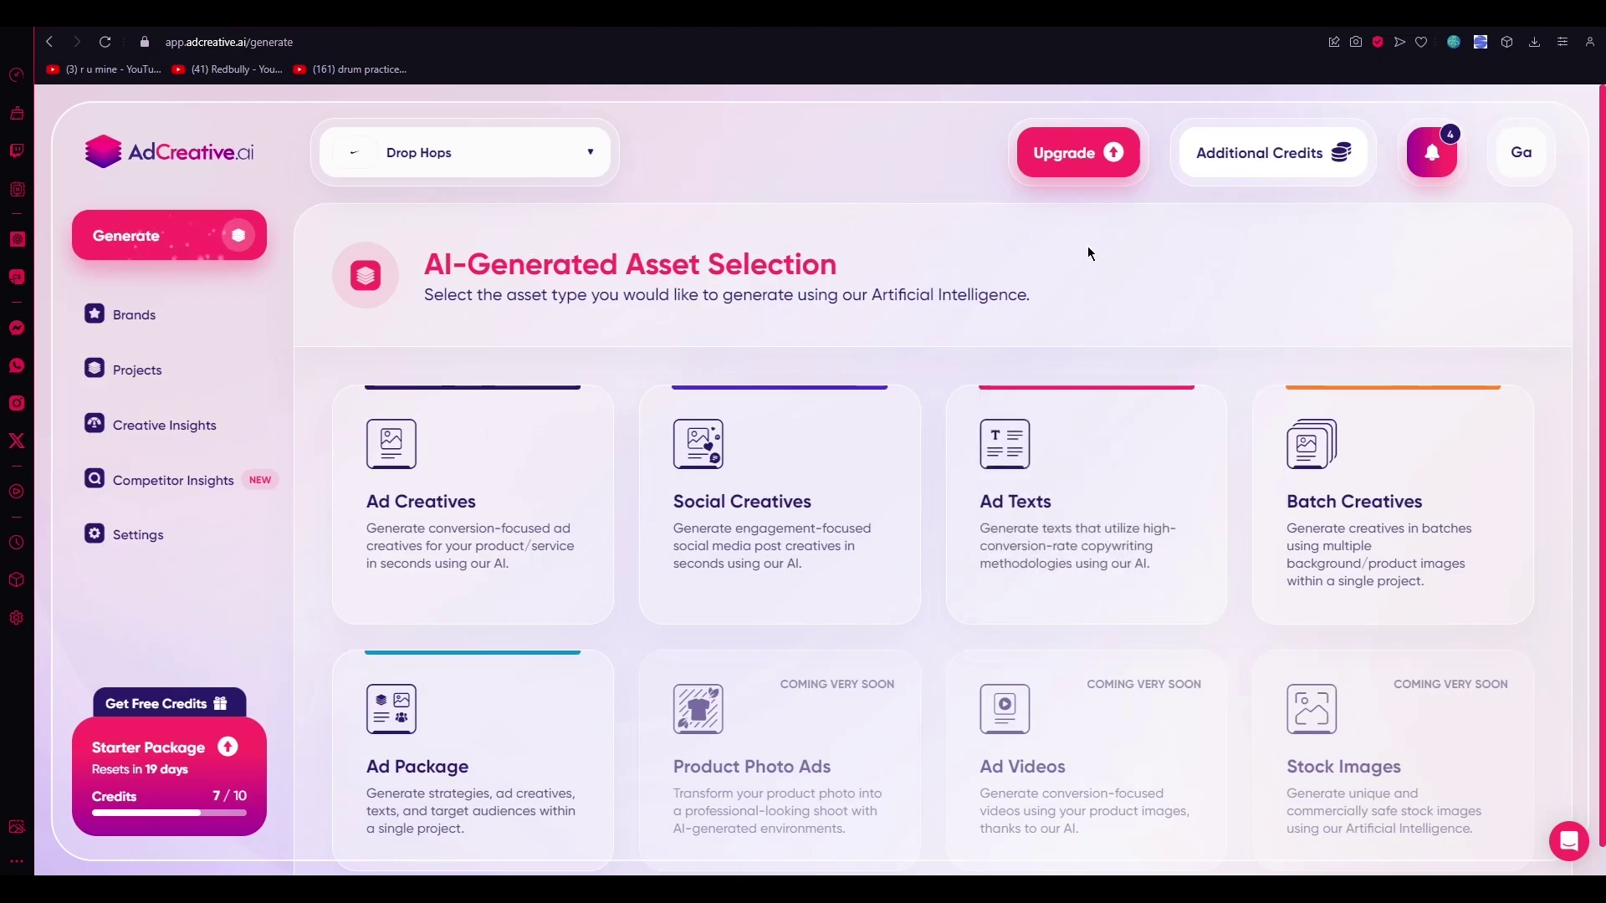
# Start an Ad Texts project using the SHARP Technique: Short Headlines For Ads text type
pyautogui.click(1046, 427)
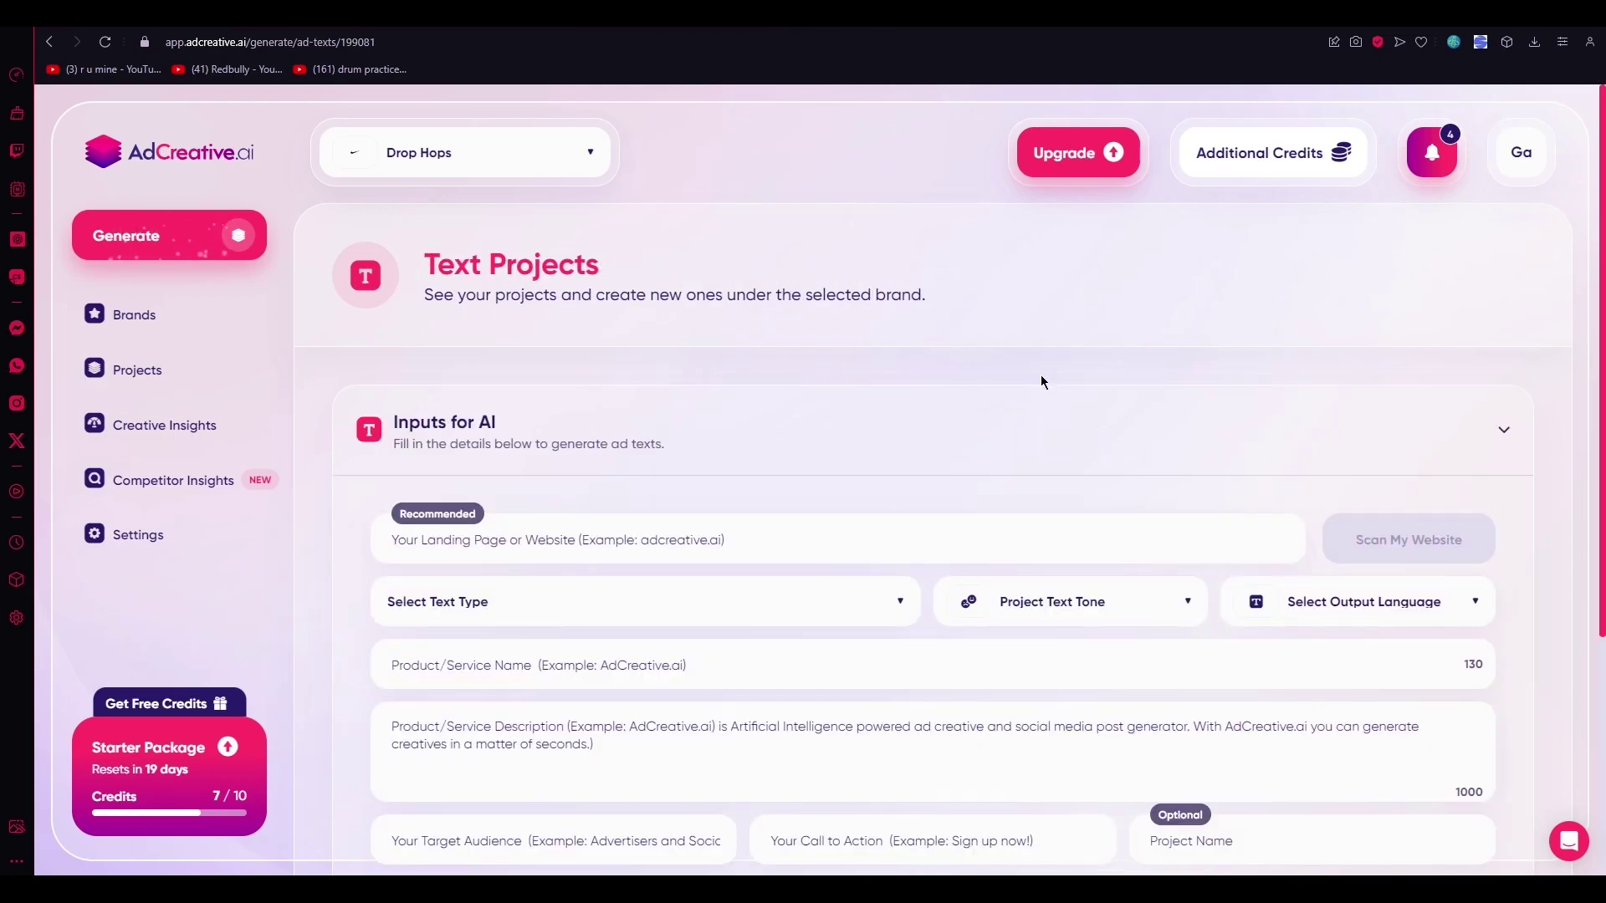
pyautogui.scroll(-3, 770, 376)
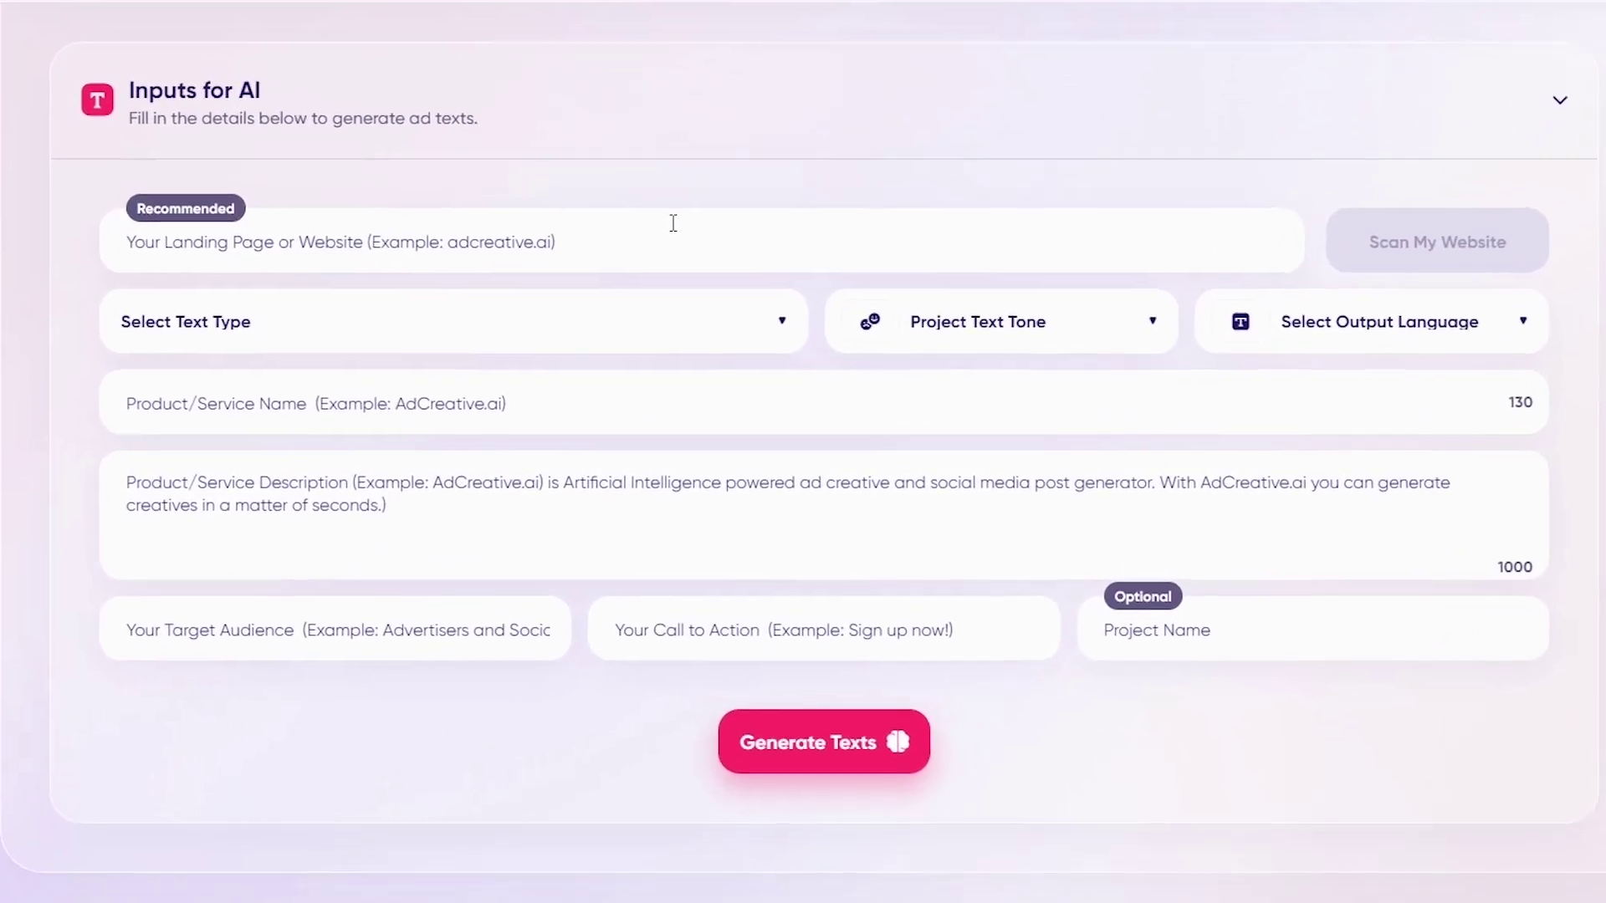
pyautogui.click(826, 274)
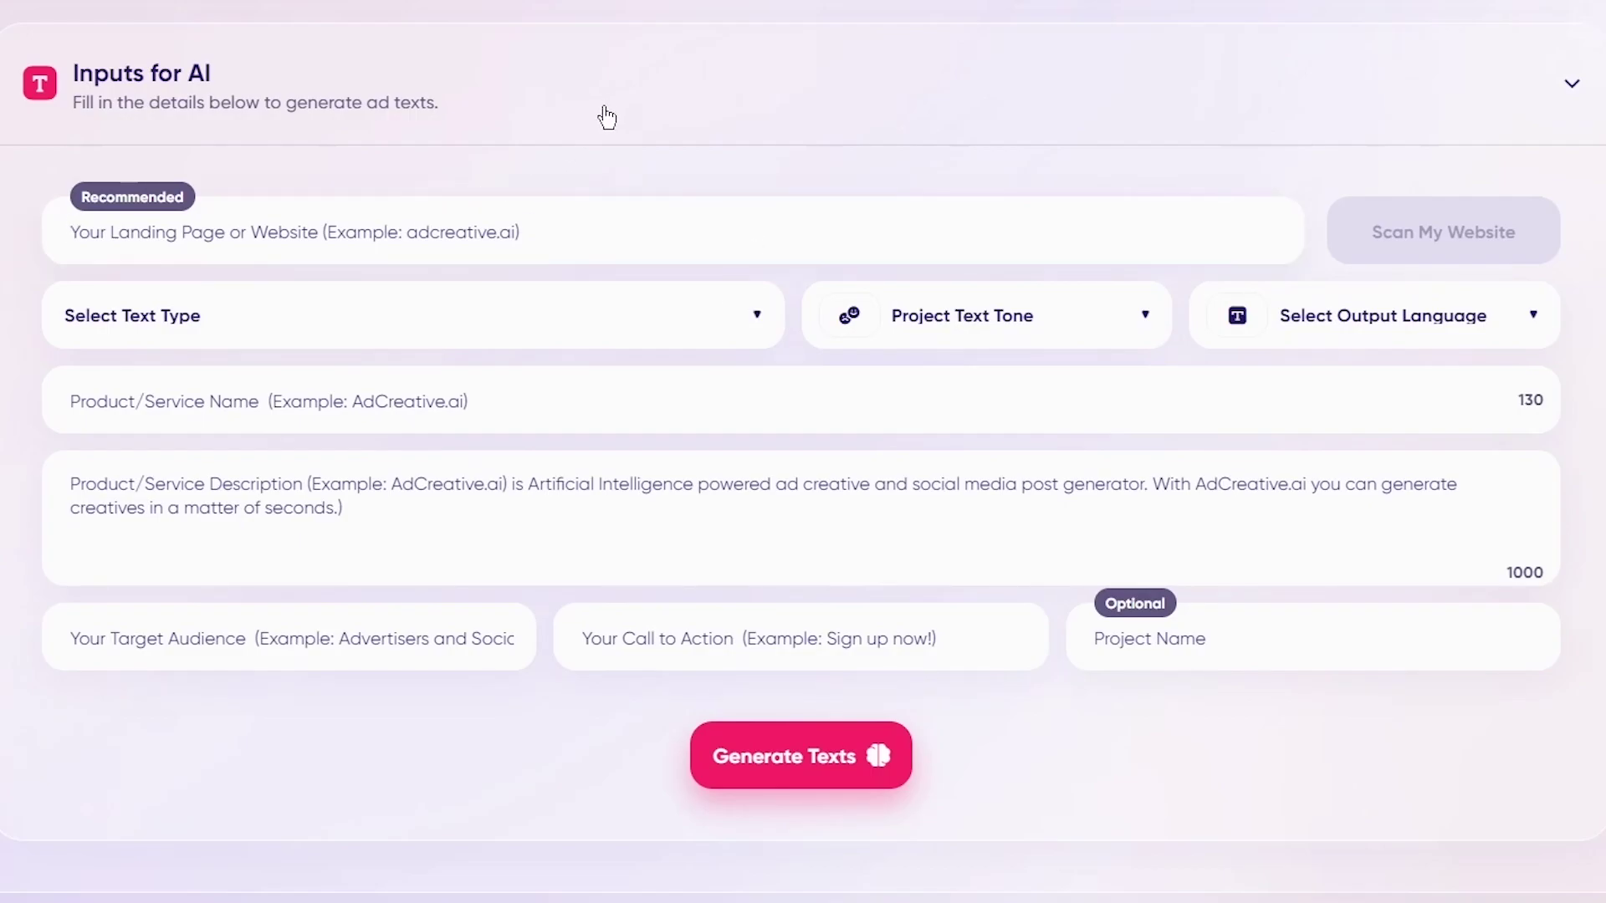
pyautogui.click(721, 346)
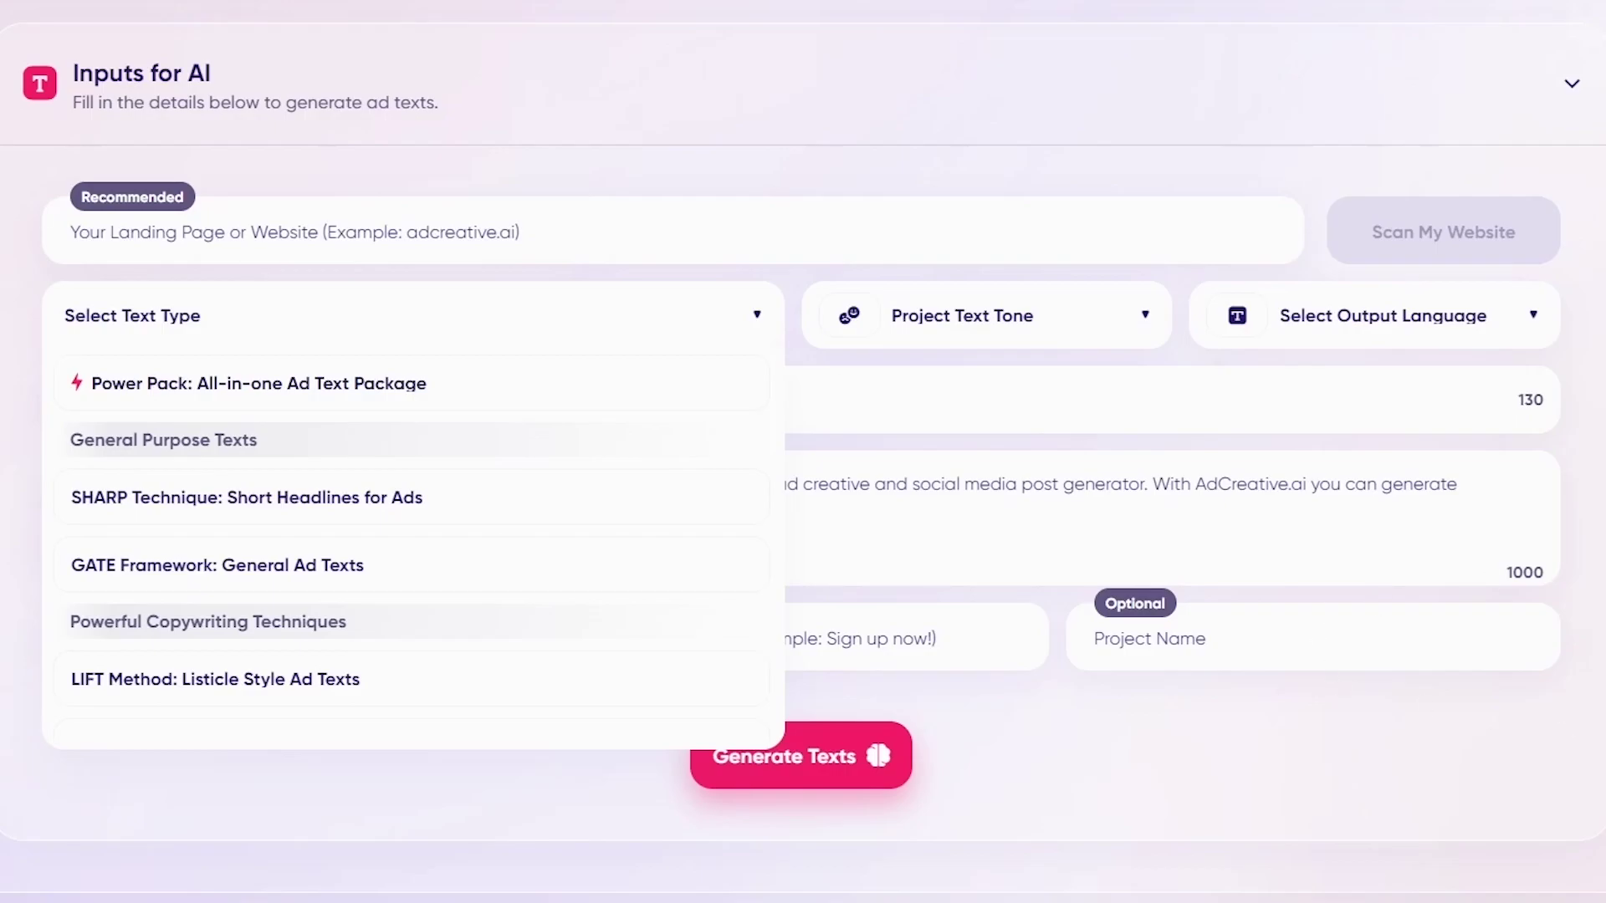
pyautogui.click(255, 316)
pyautogui.click(228, 328)
pyautogui.click(244, 496)
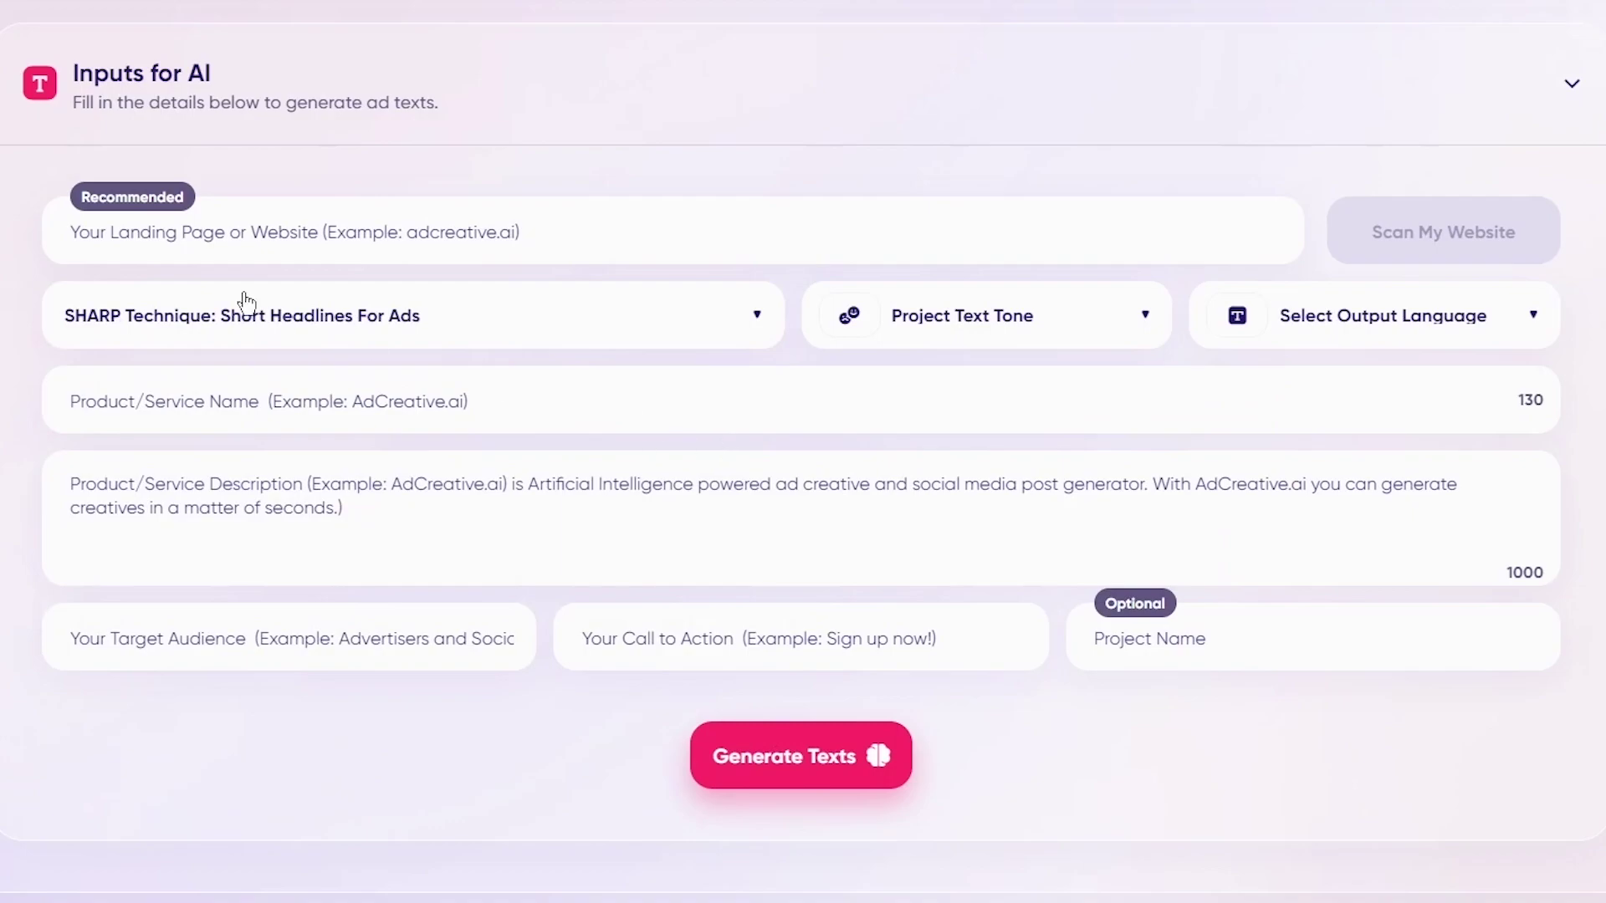
# Set the project text tone to Humorous and the output language to English
pyautogui.click(1024, 349)
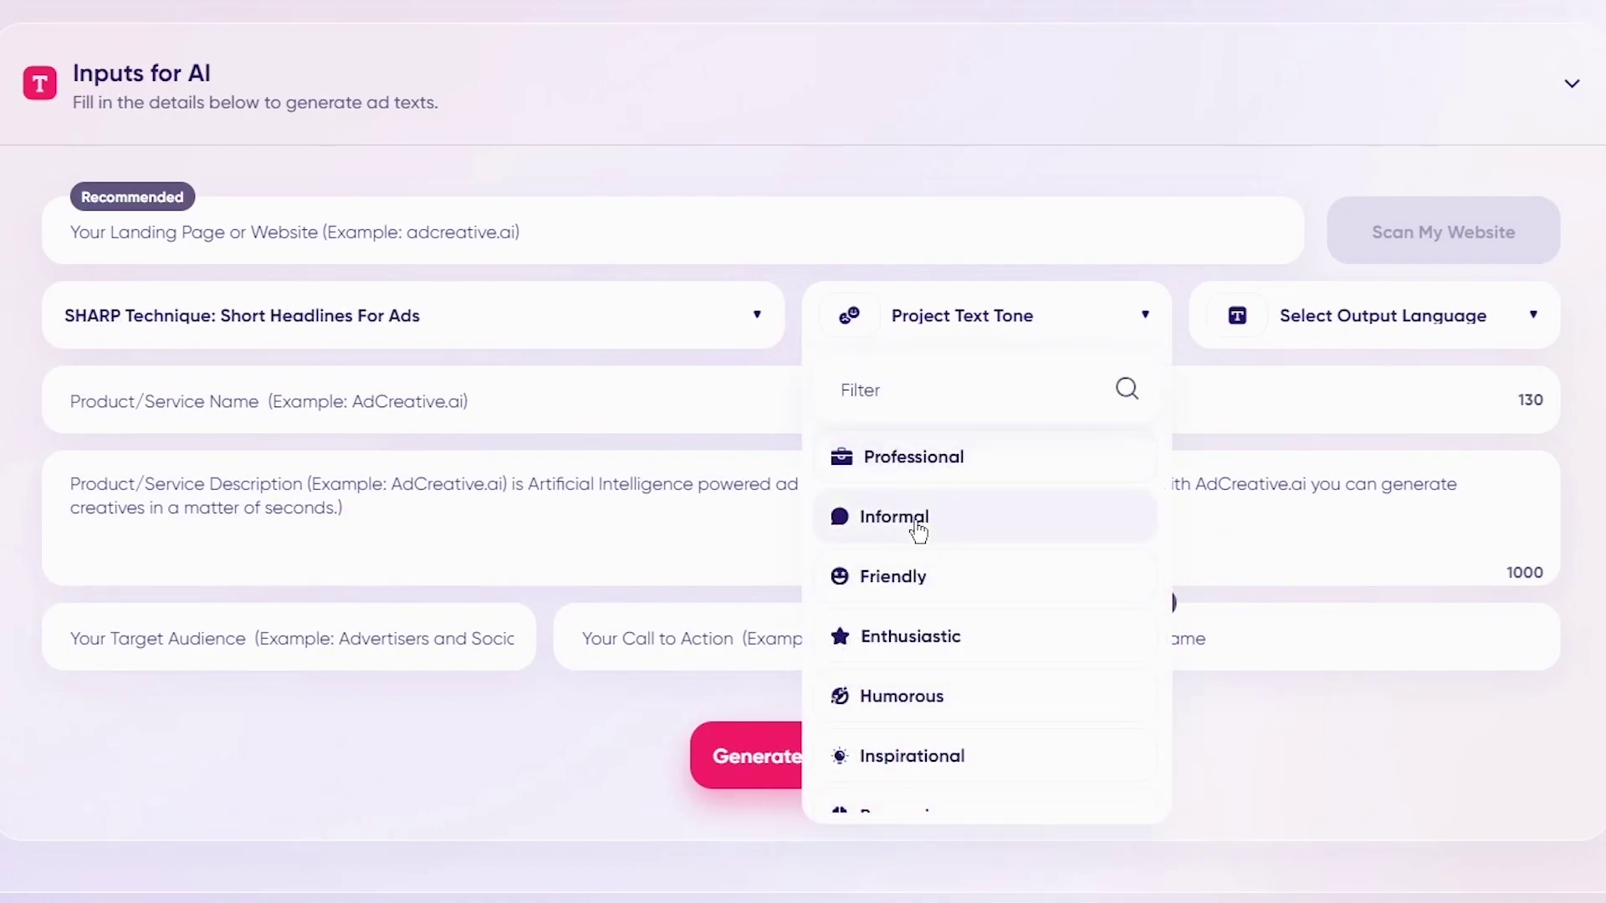
pyautogui.scroll(-2, 933, 598)
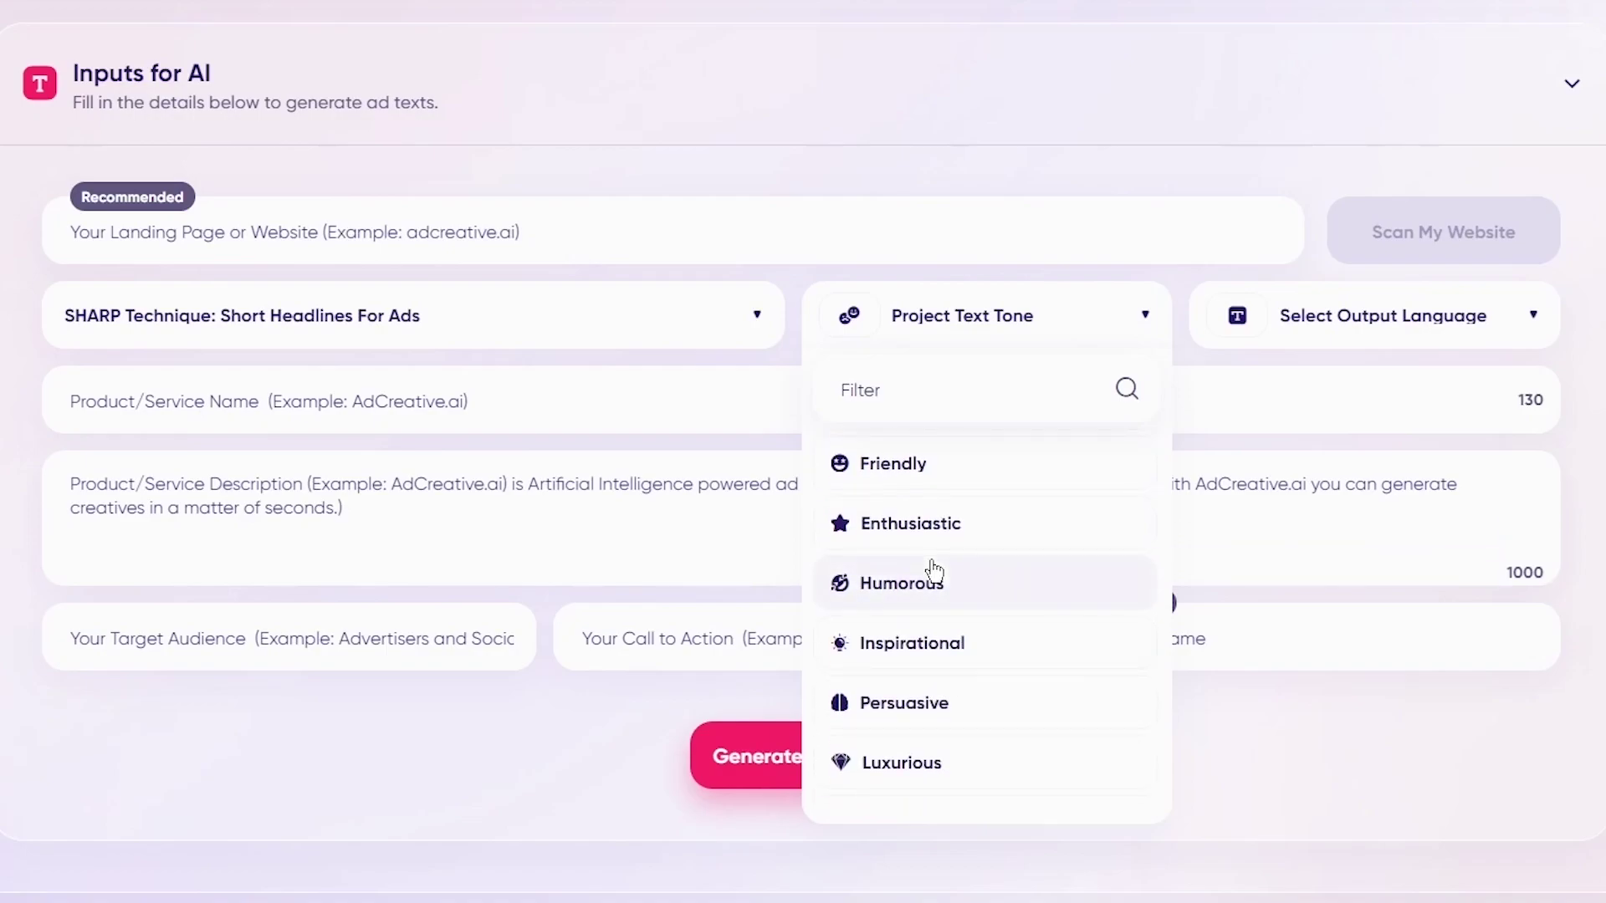
pyautogui.click(934, 578)
pyautogui.click(1251, 347)
pyautogui.click(1272, 458)
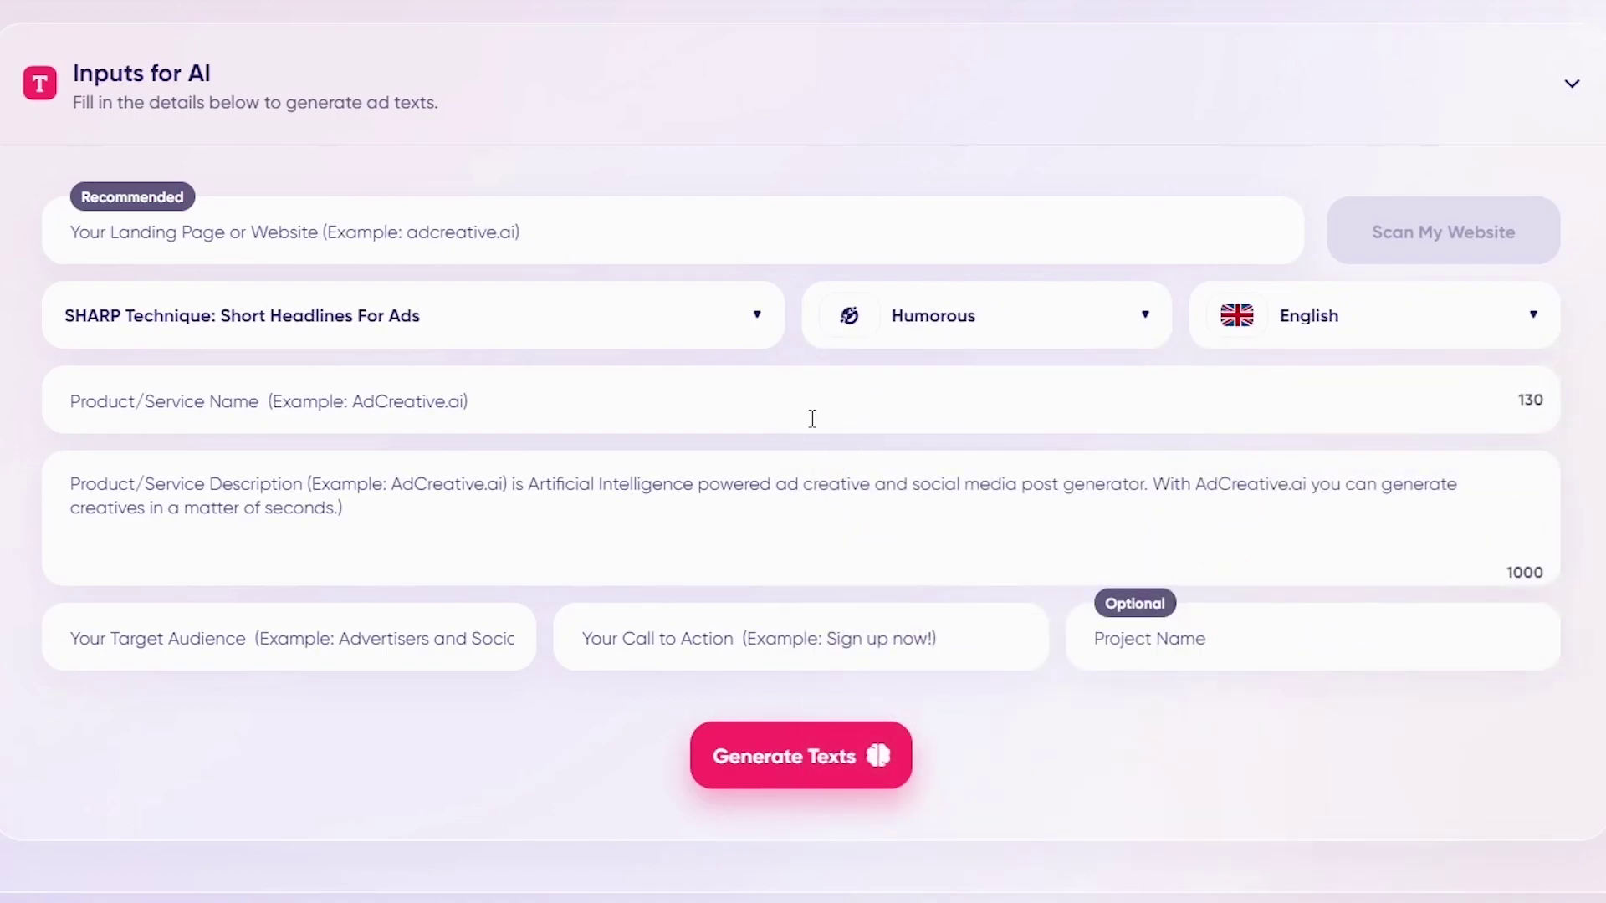
# Fill in Drop Hops, the pasted description, Shoe Enthusiasts and 'buy now for 50% off', then generate headlines
pyautogui.click(812, 418)
pyautogui.click(311, 511)
pyautogui.click(312, 509)
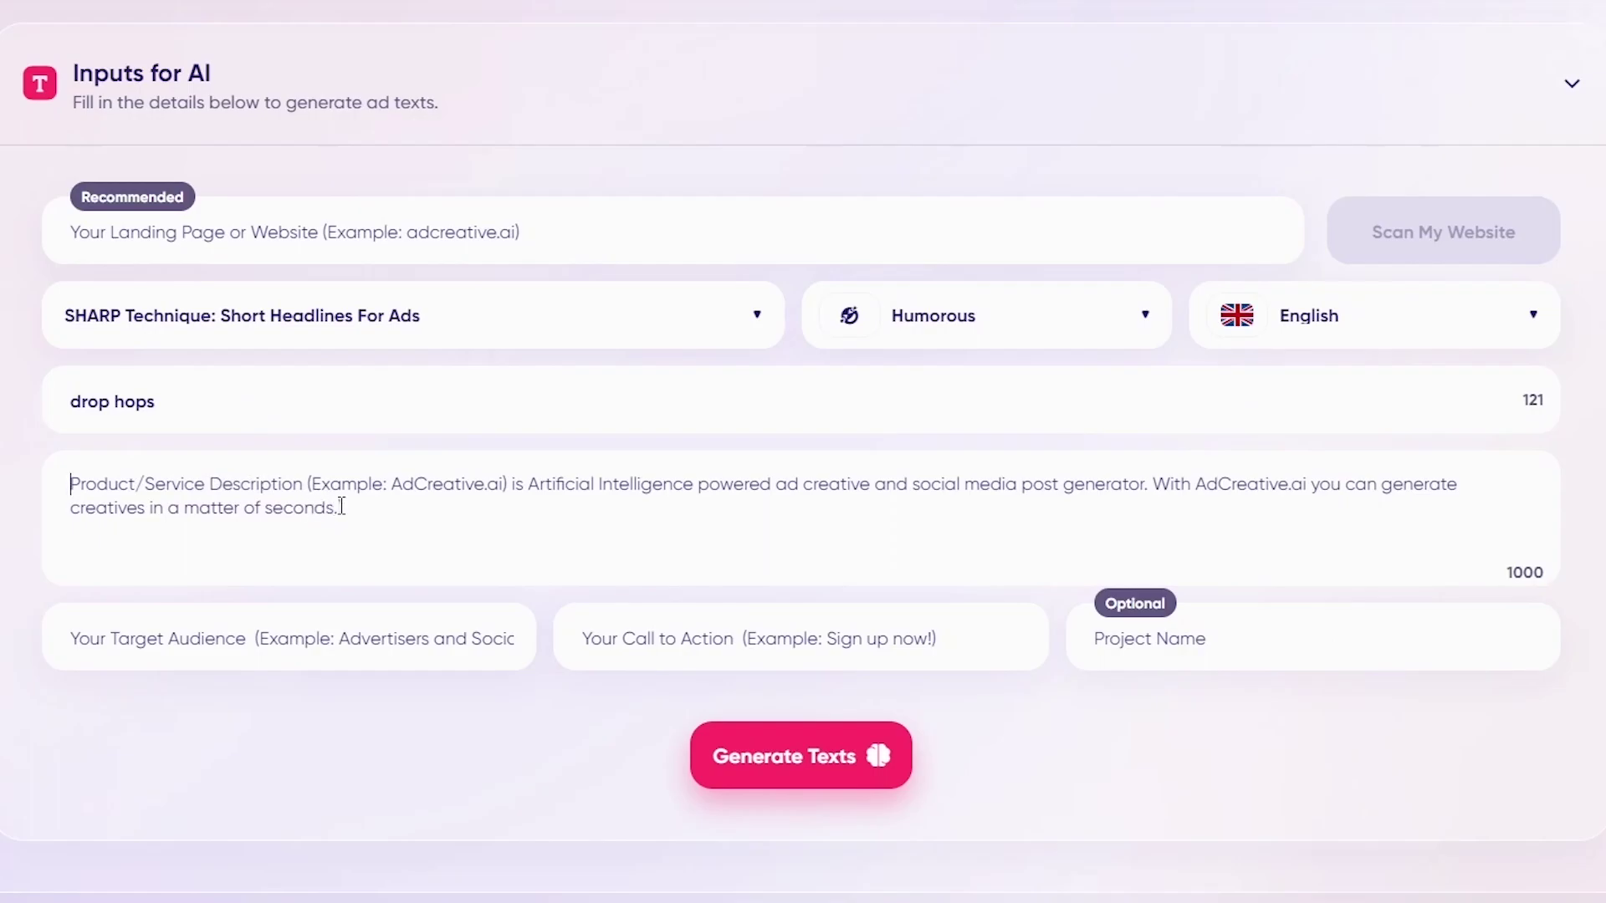
pyautogui.press('super+v')
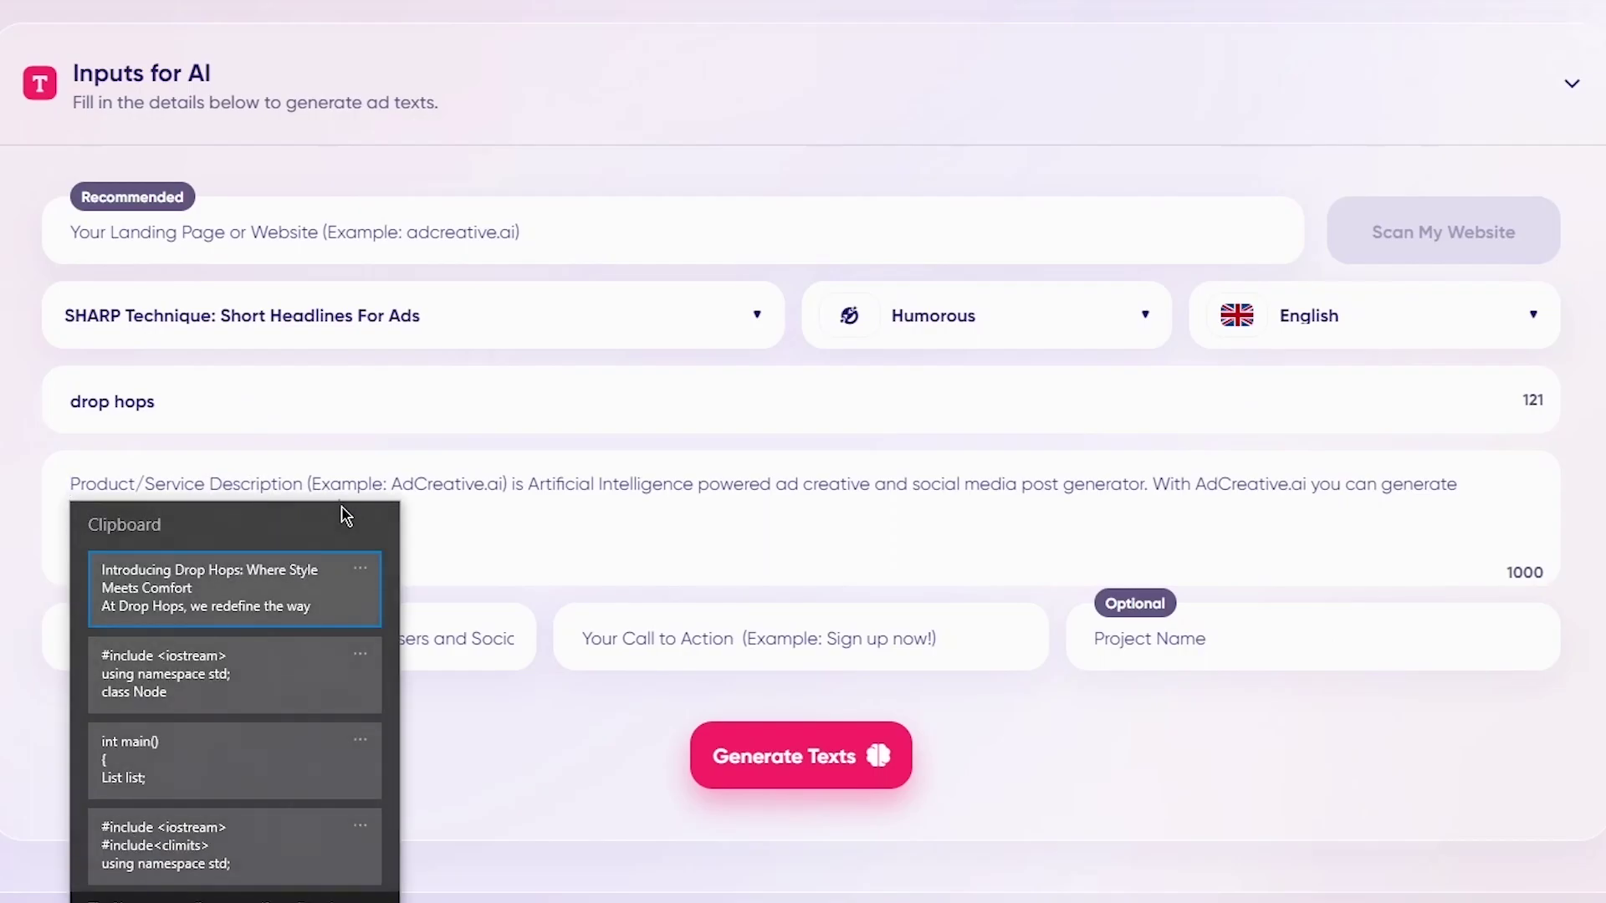
pyautogui.click(316, 569)
pyautogui.click(311, 652)
pyautogui.click(184, 700)
pyautogui.click(713, 640)
pyautogui.click(803, 707)
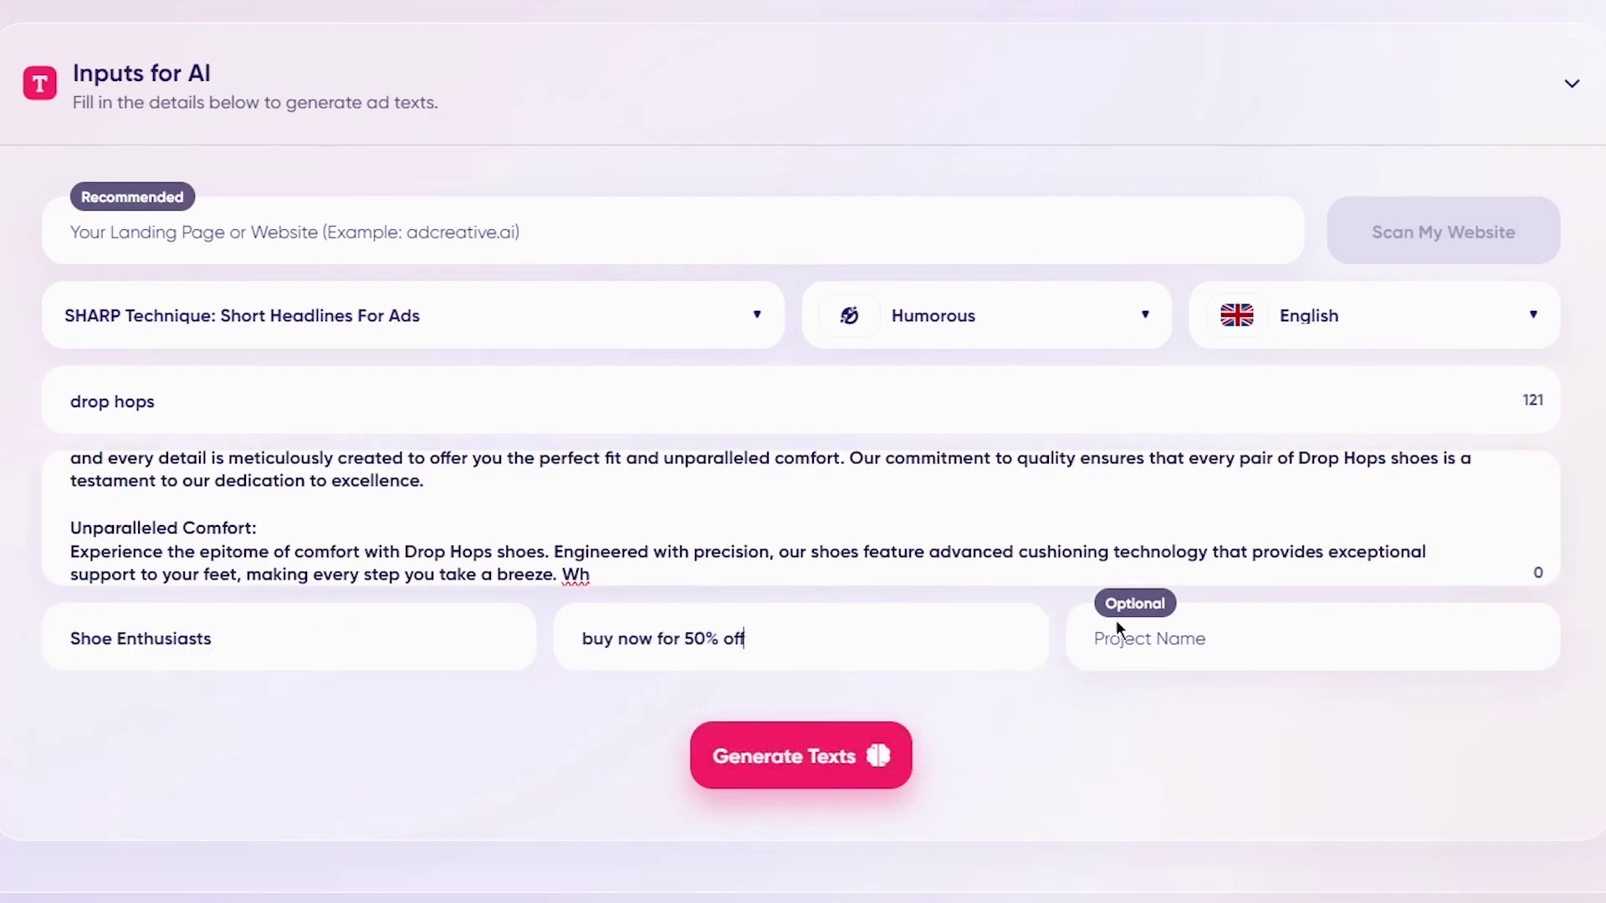
pyautogui.click(870, 772)
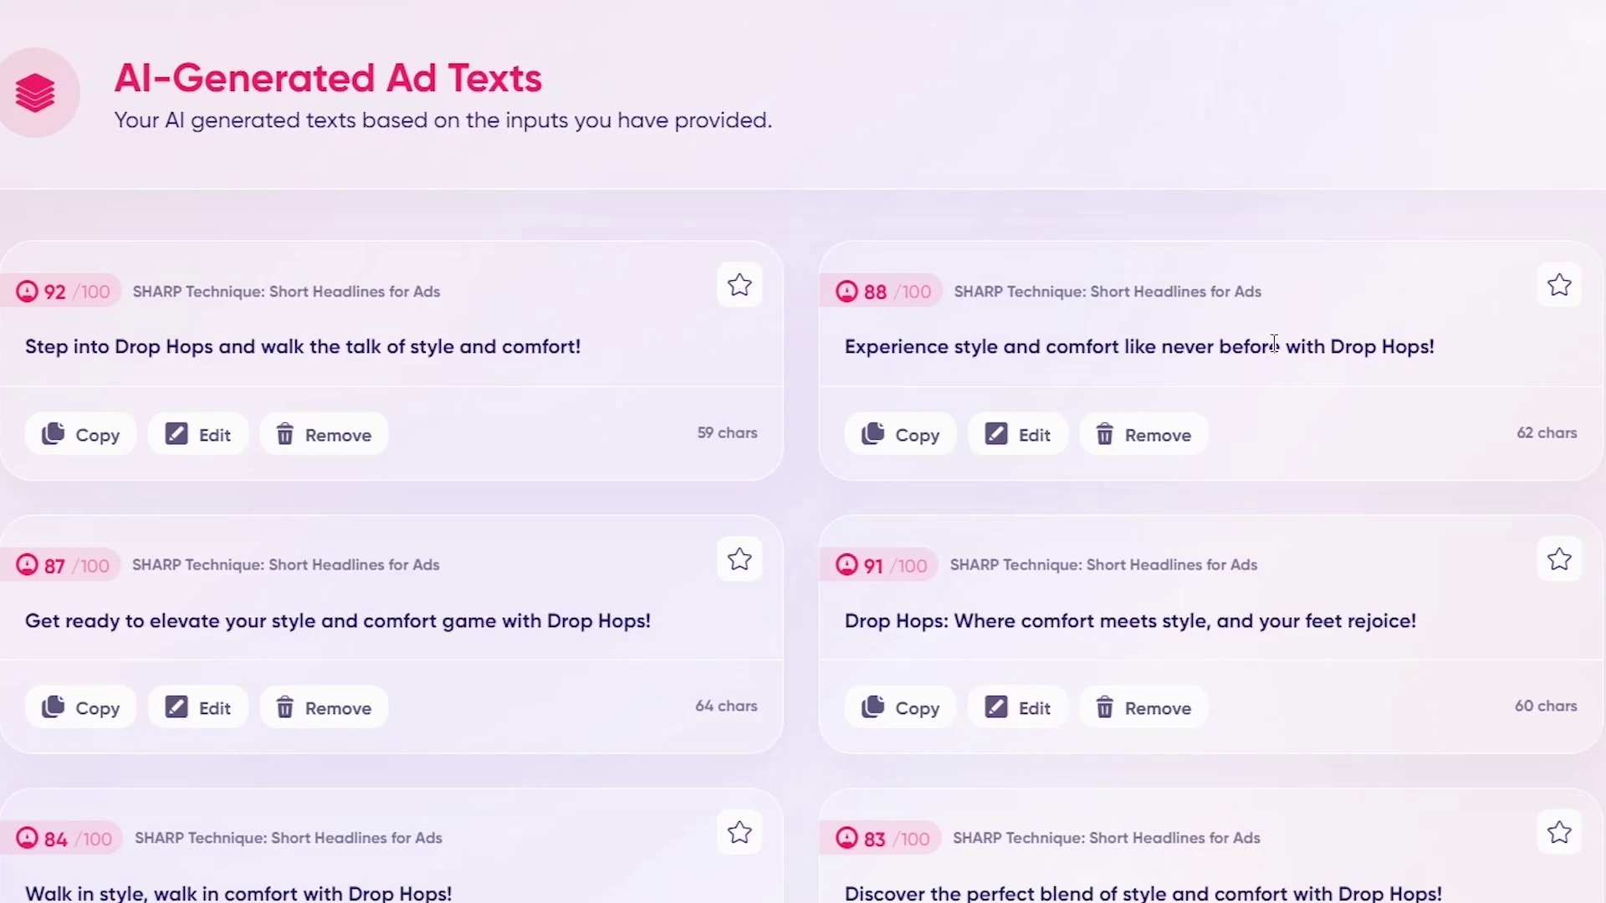
# Scroll down and back up through the AI-Generated Ad Texts cards for Drop Hops
pyautogui.scroll(-10, 706, 369)
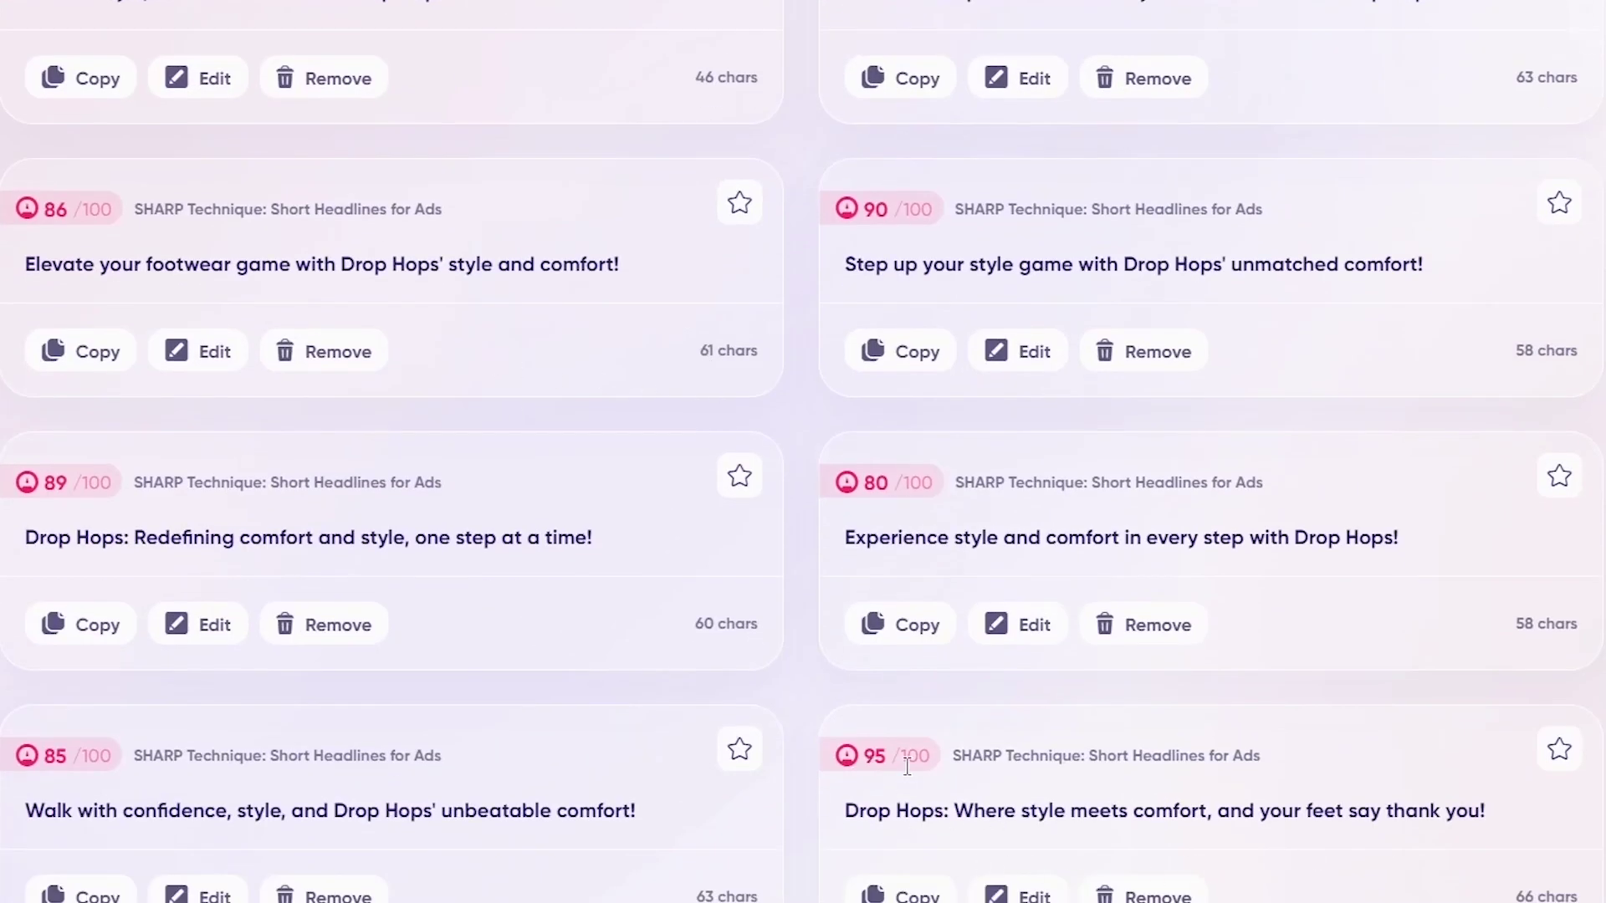
pyautogui.scroll(15, 907, 451)
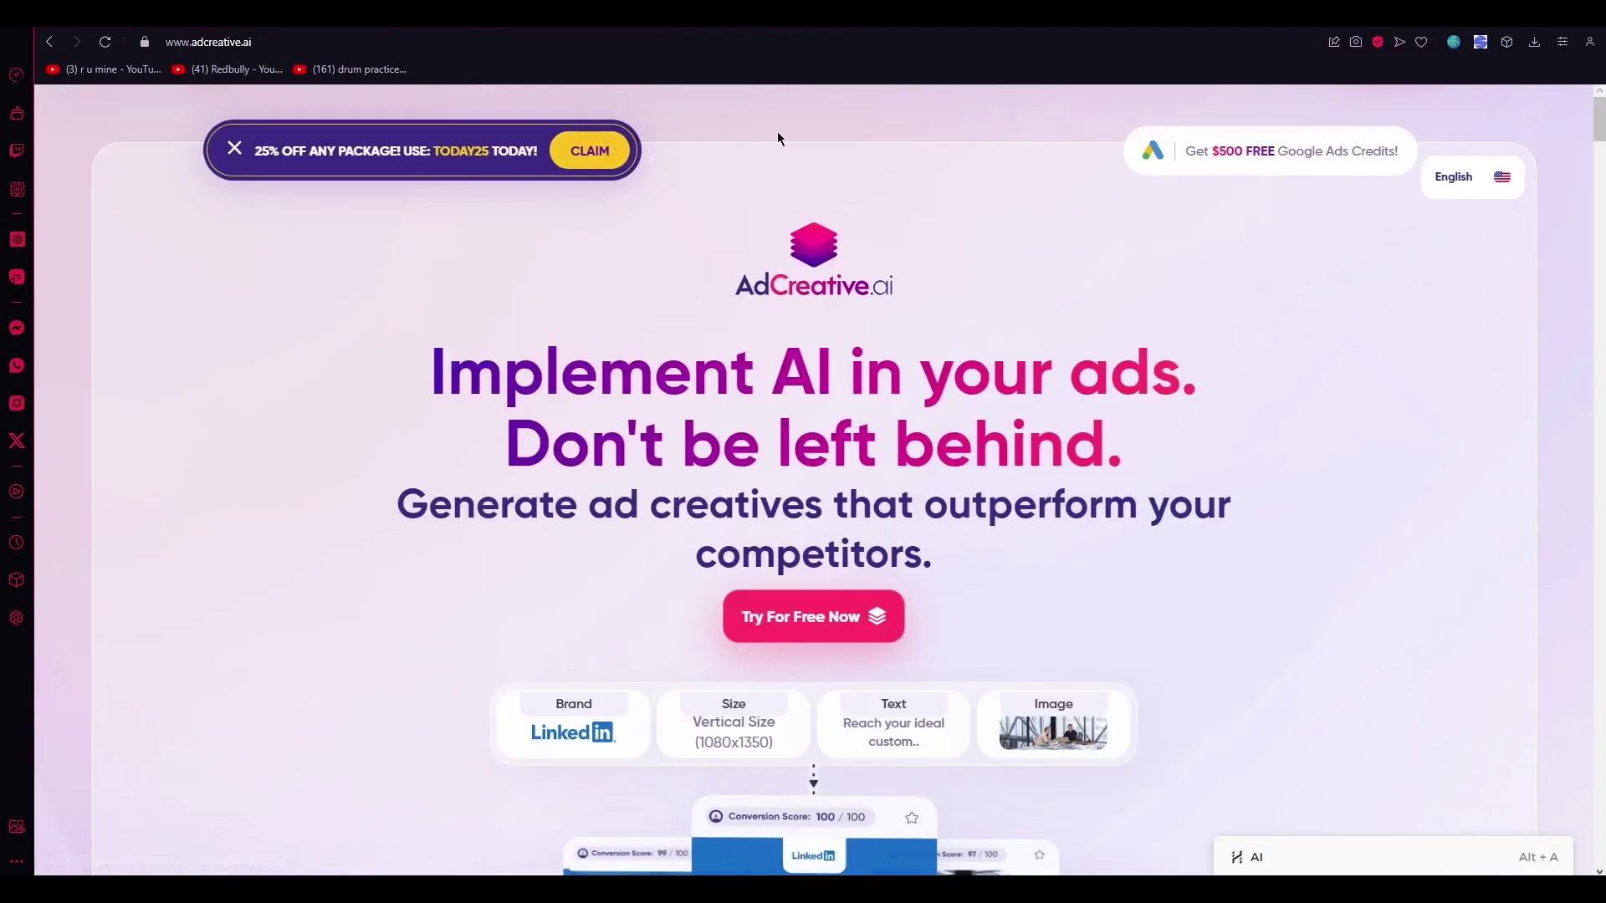
# Open the pricing page showing Startup plans: Starter $21, Premium $44, Ultimate $74, Scale-Up $111
pyautogui.scroll(-5, 921, 209)
pyautogui.click(944, 147)
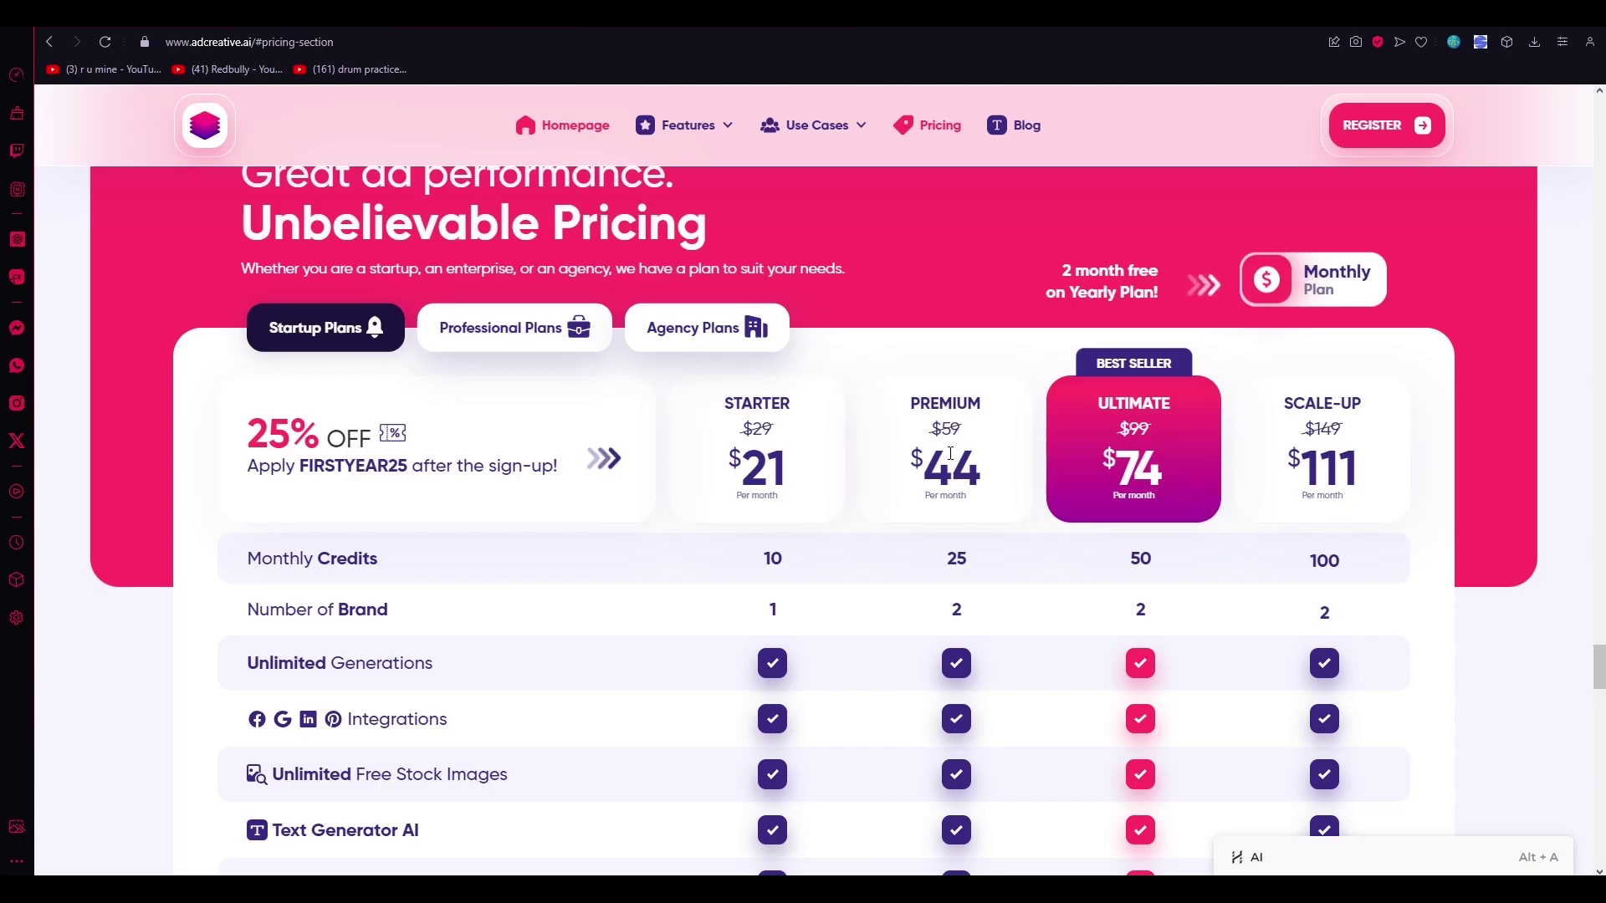
# Compare Professional and Agency plans, ending on Professional: $141, $186, $299 and Custom
pyautogui.click(517, 338)
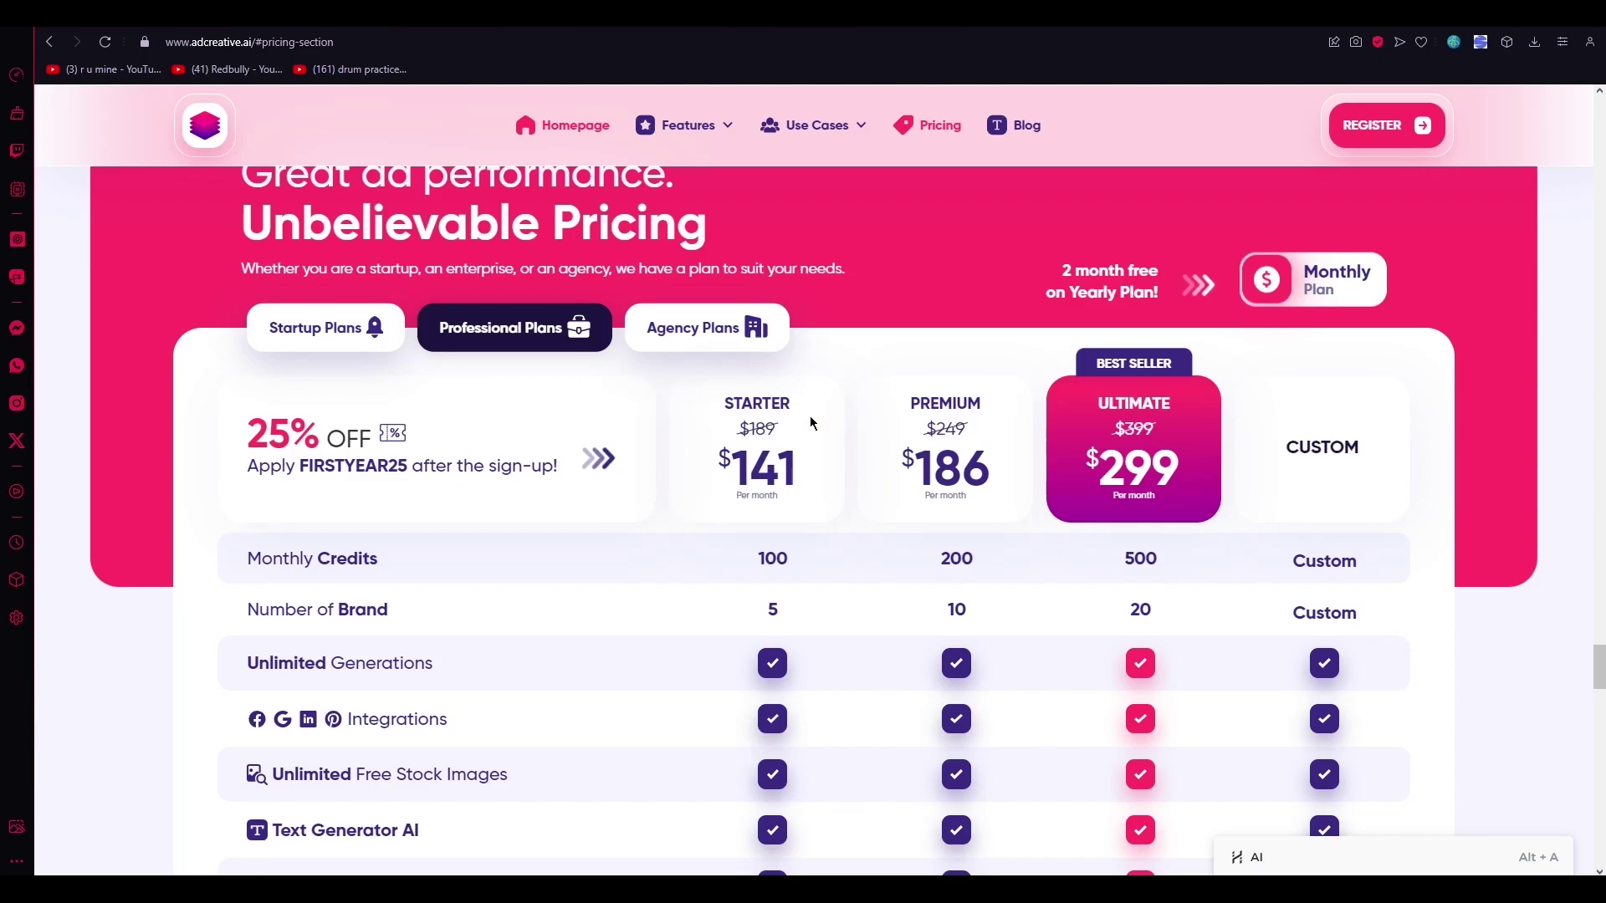
pyautogui.click(713, 347)
pyautogui.click(531, 333)
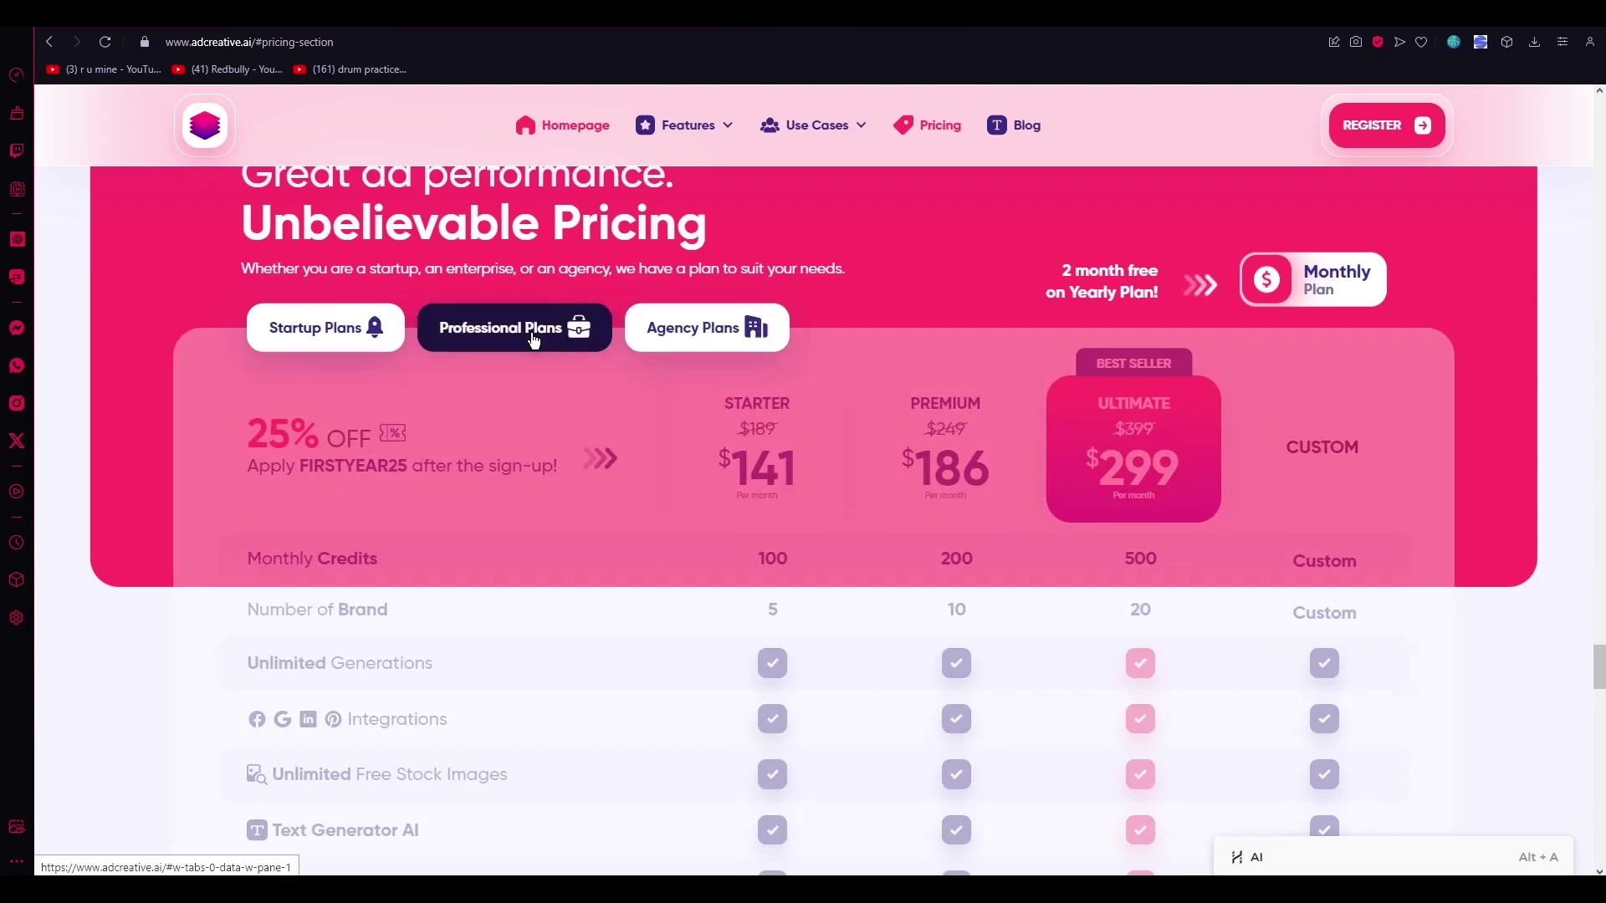